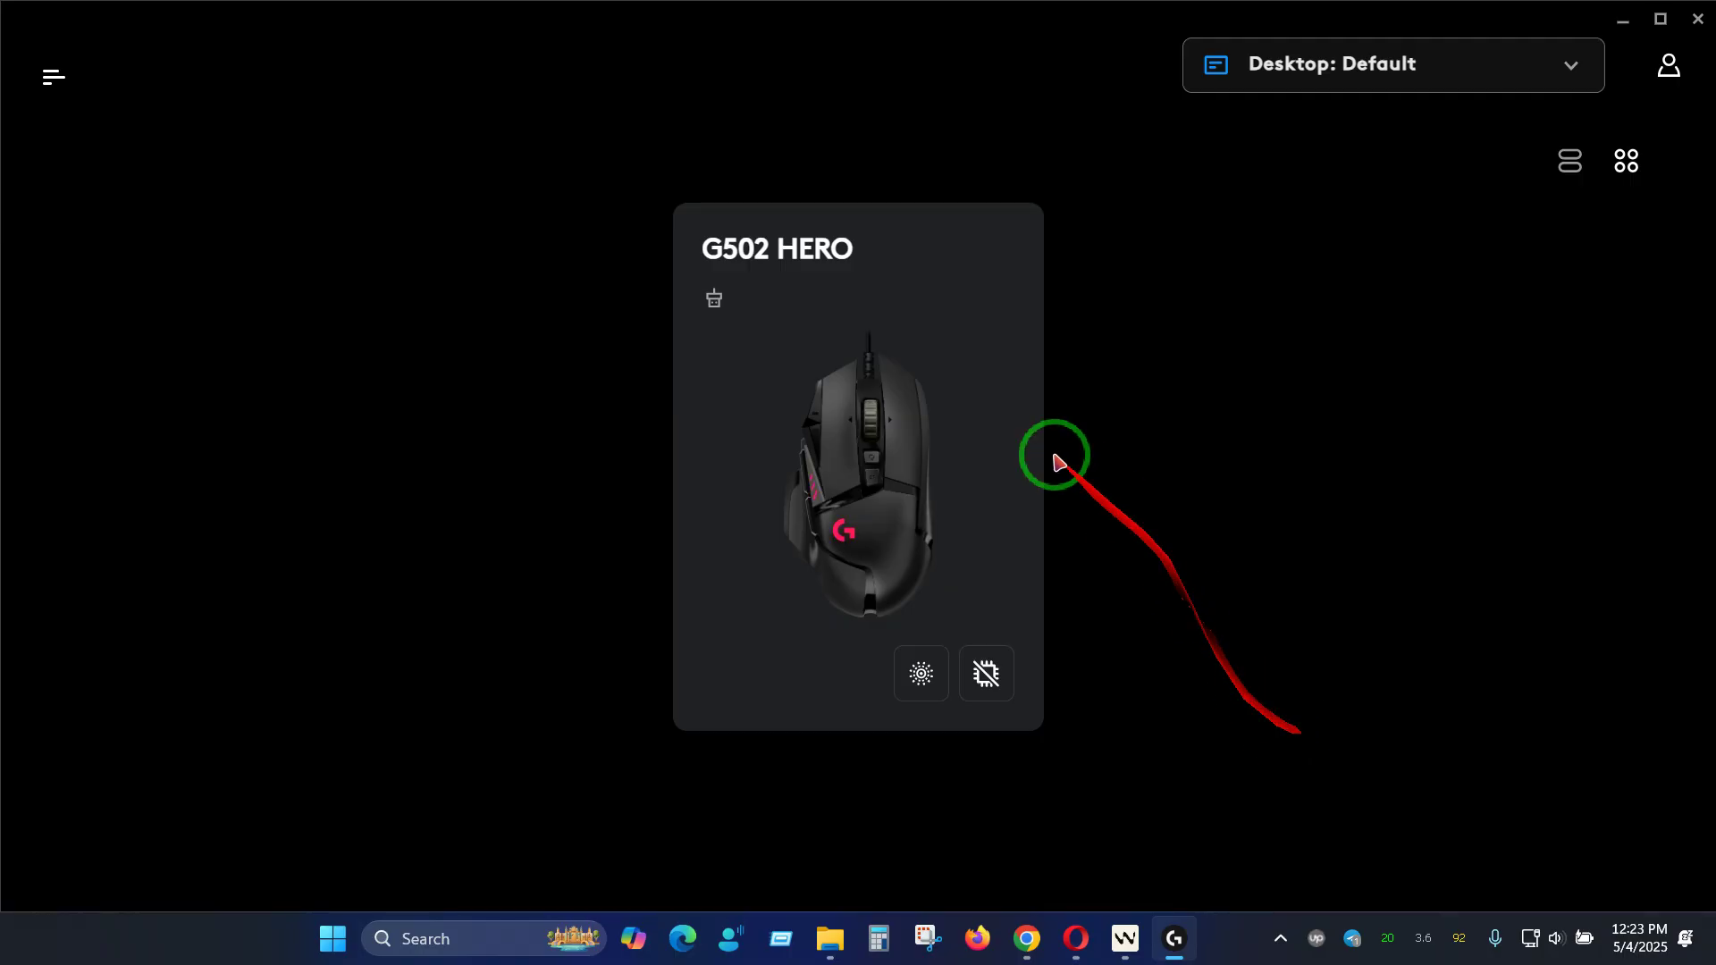
left_click(910, 388)
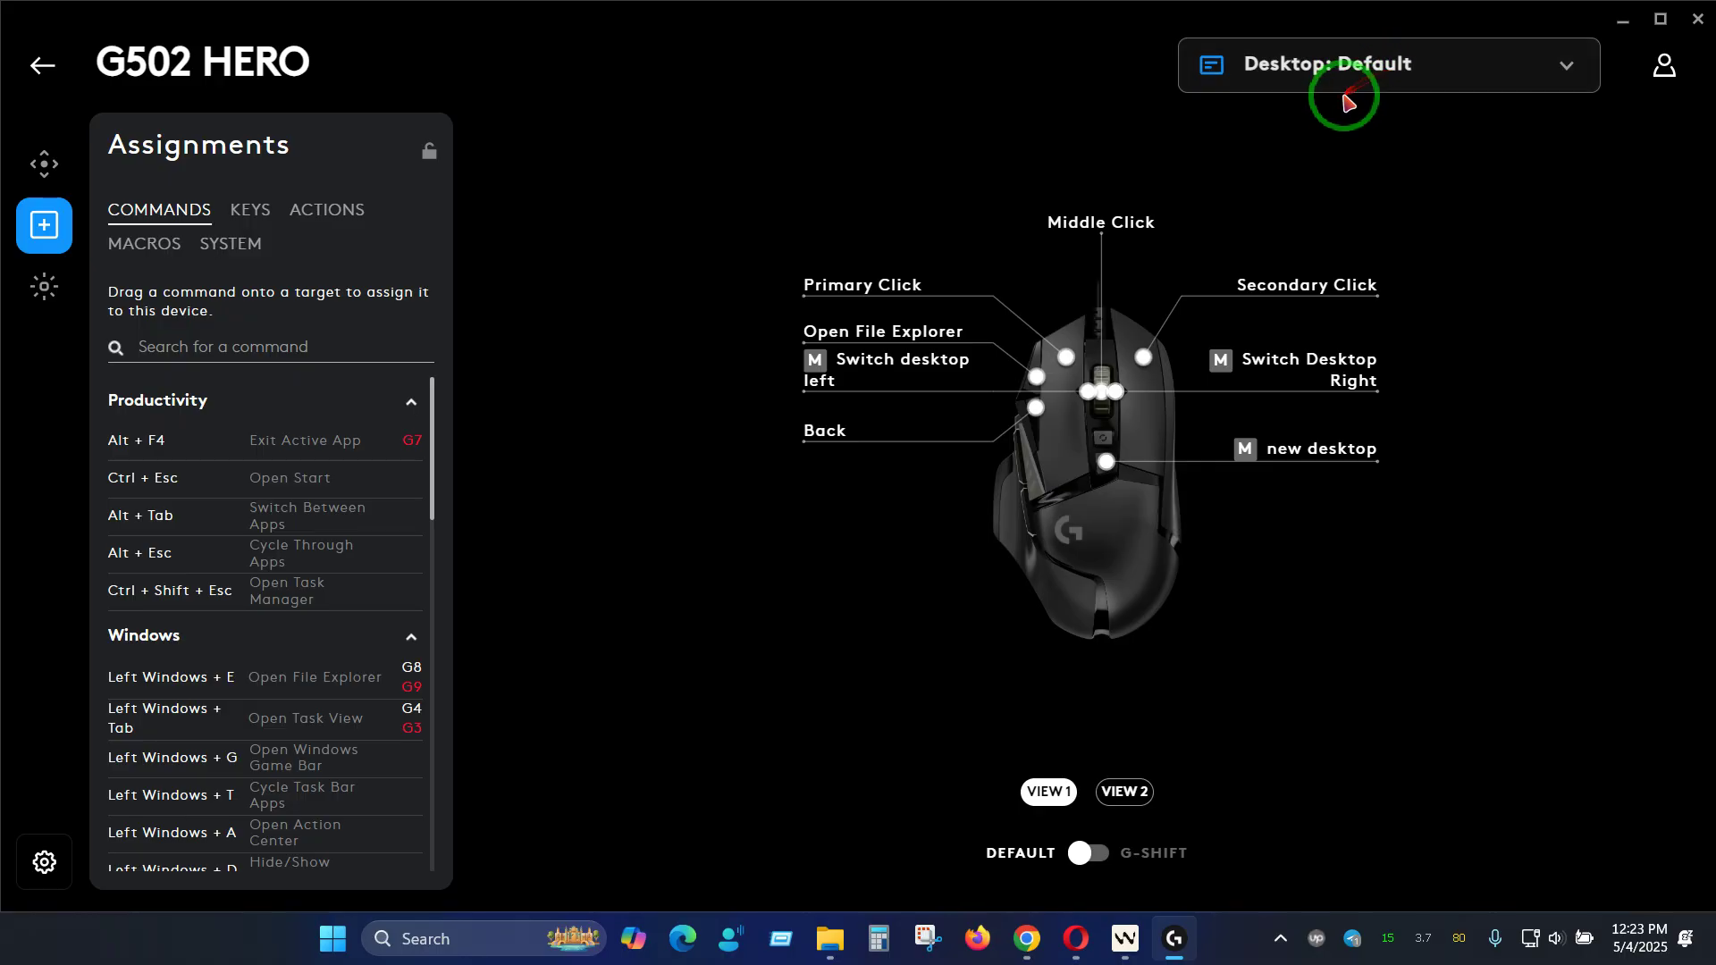
left_click(1392, 68)
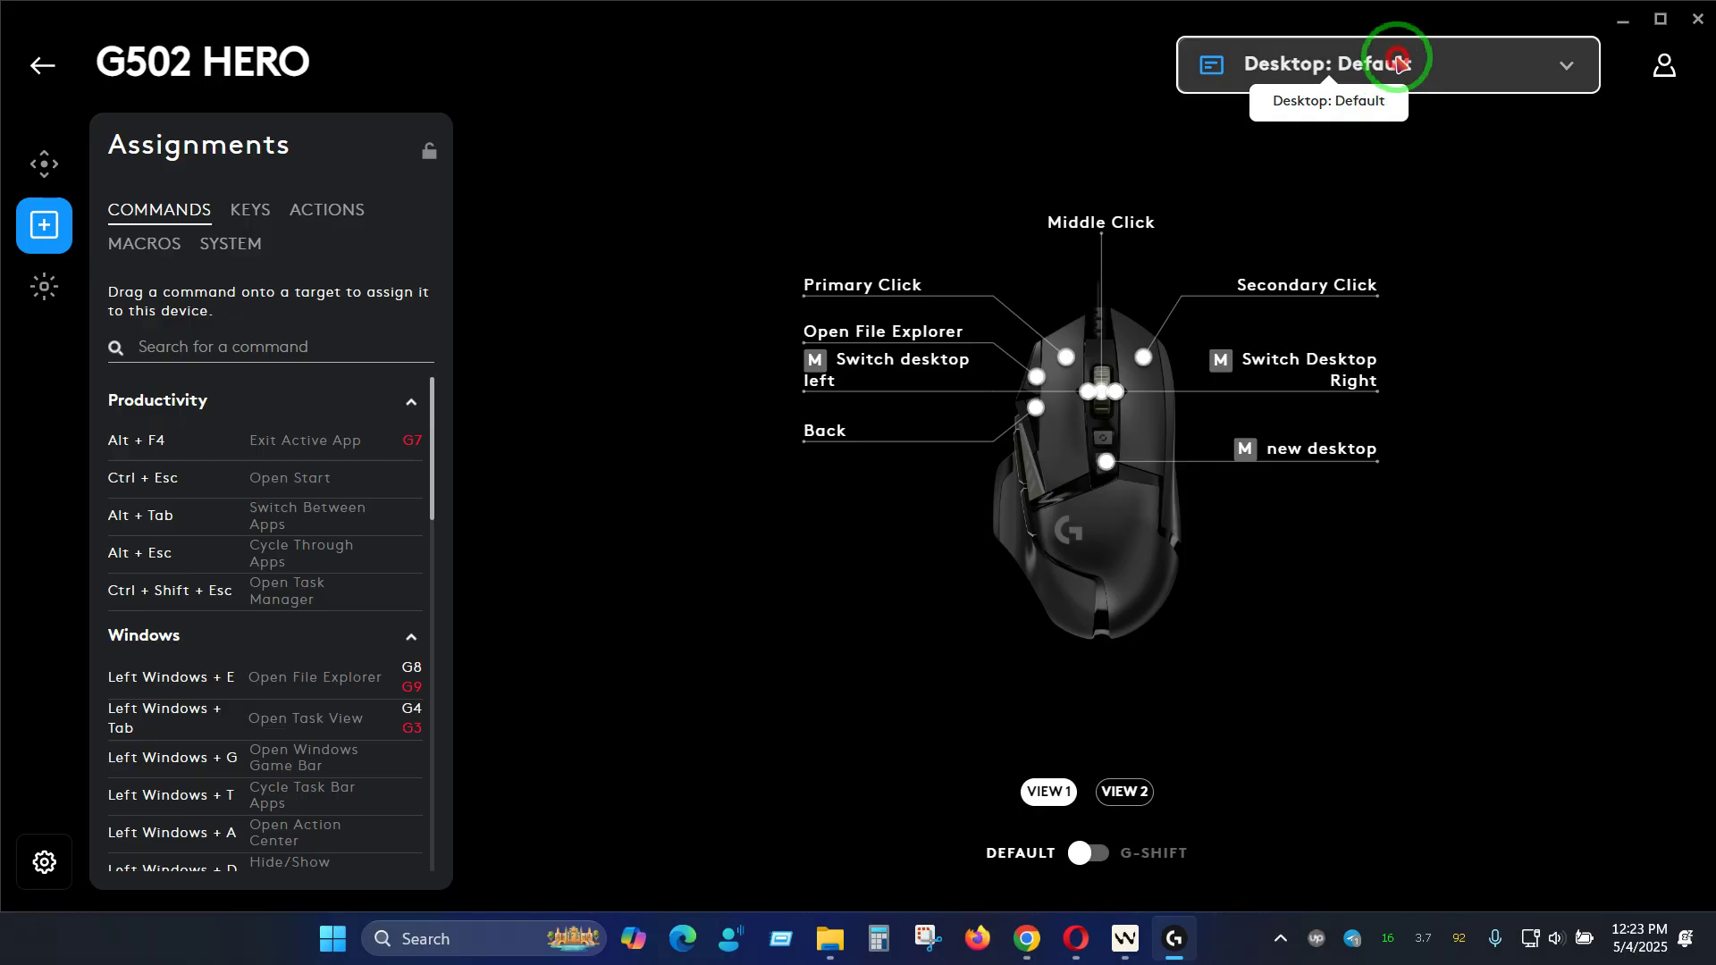
scroll(1440, 306, "down", 3)
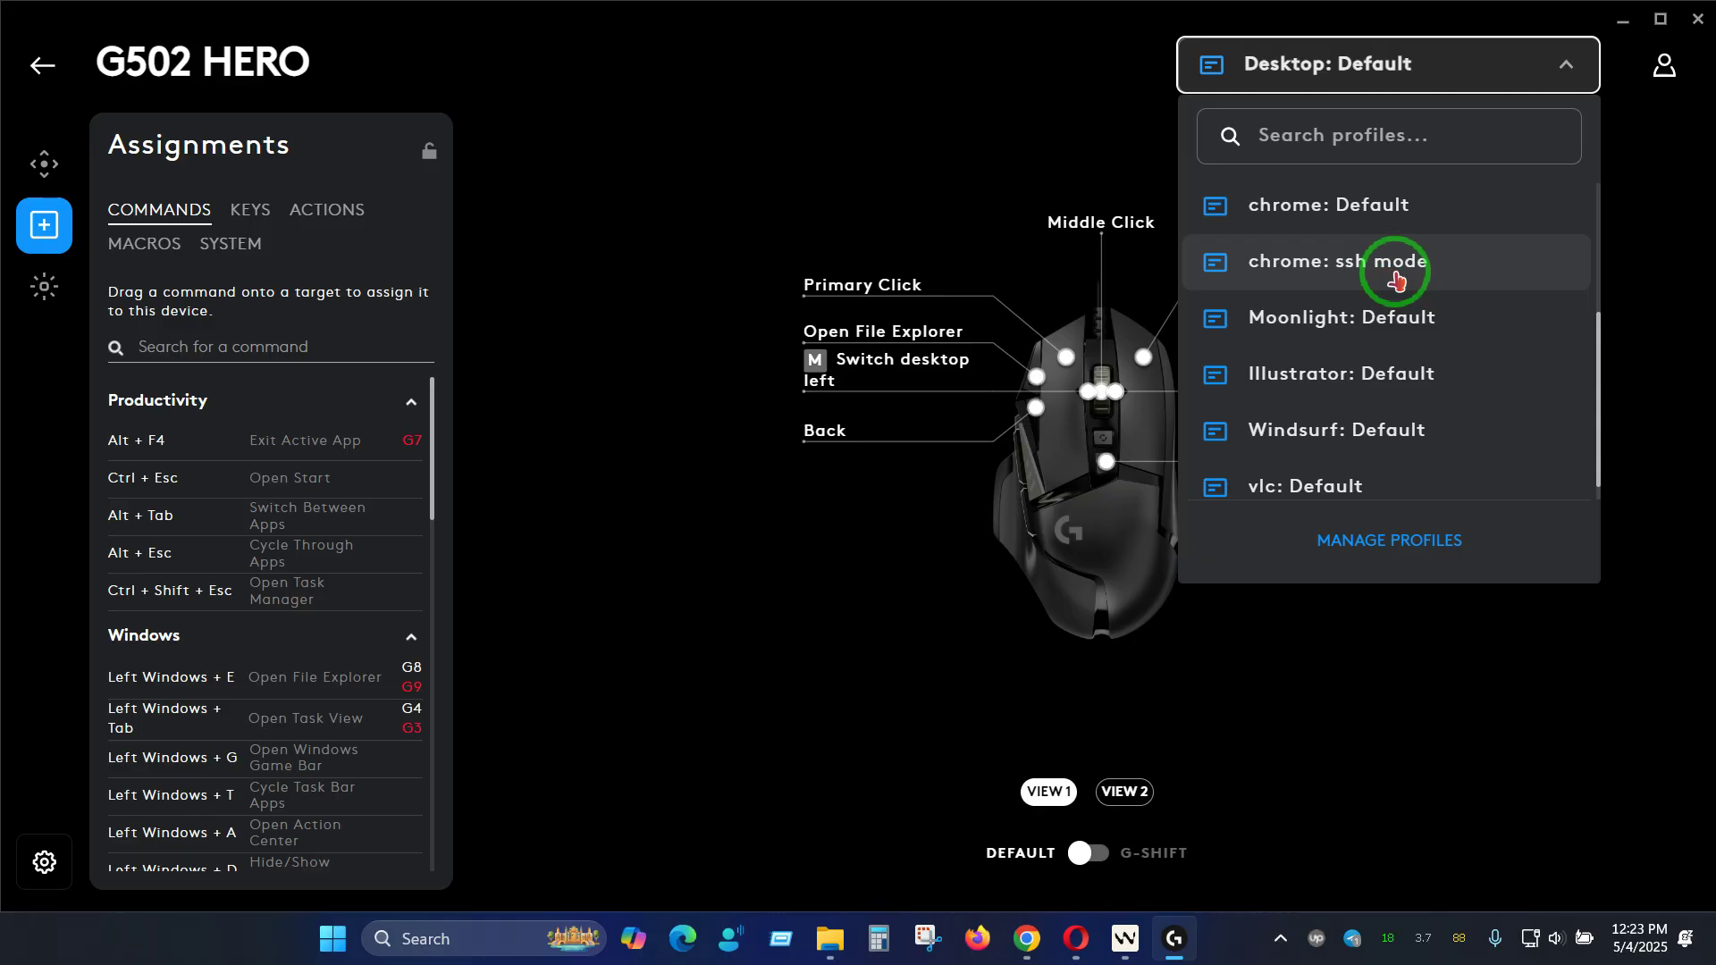
scroll(1408, 366, "down", 1)
scroll(1421, 357, "up", 4)
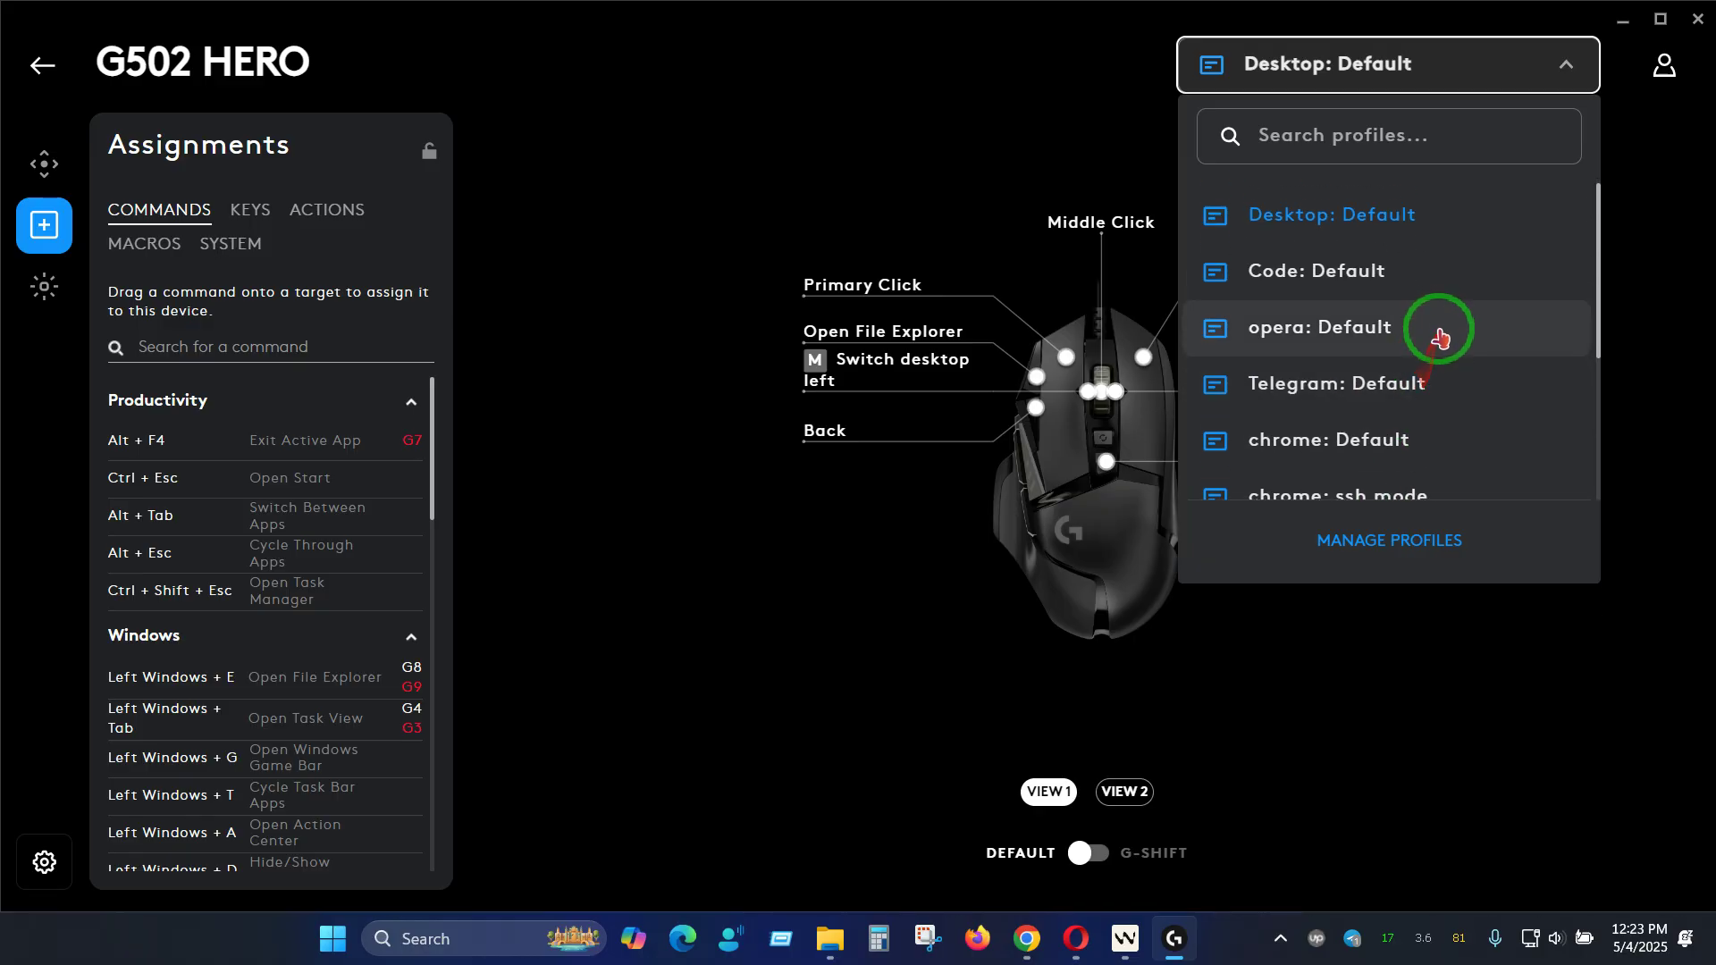
scroll(1437, 325, "down", 4)
scroll(1412, 331, "up", 4)
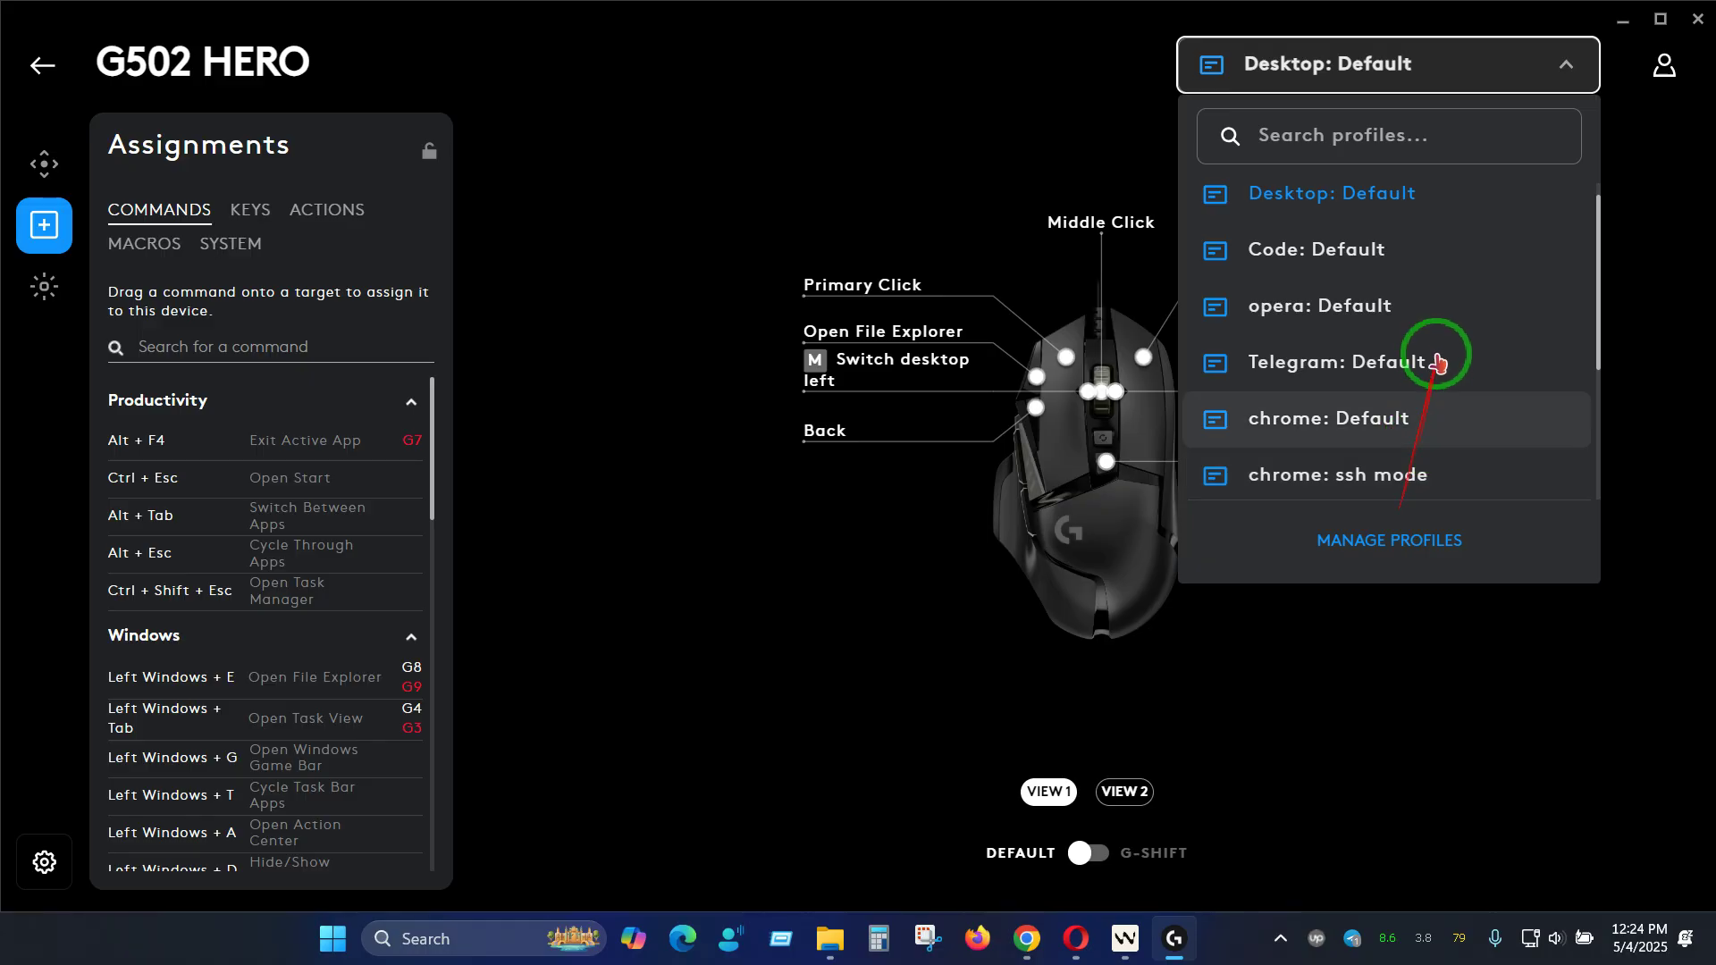
scroll(1430, 389, "down", 3)
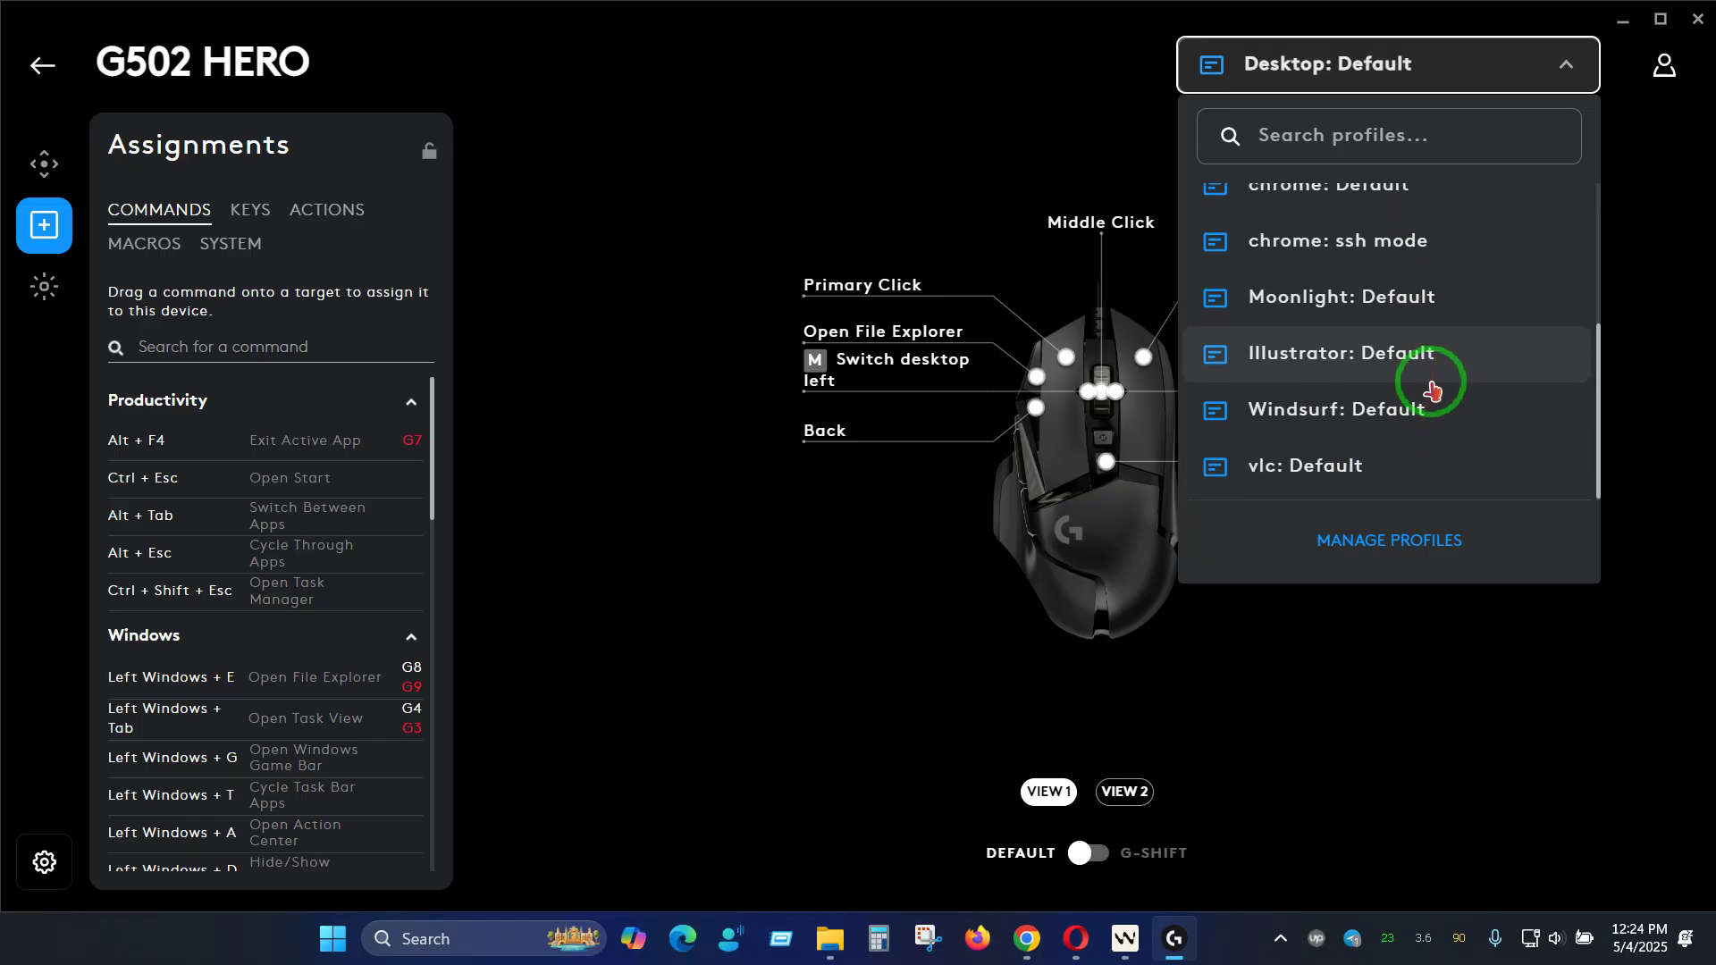
left_click(1074, 947)
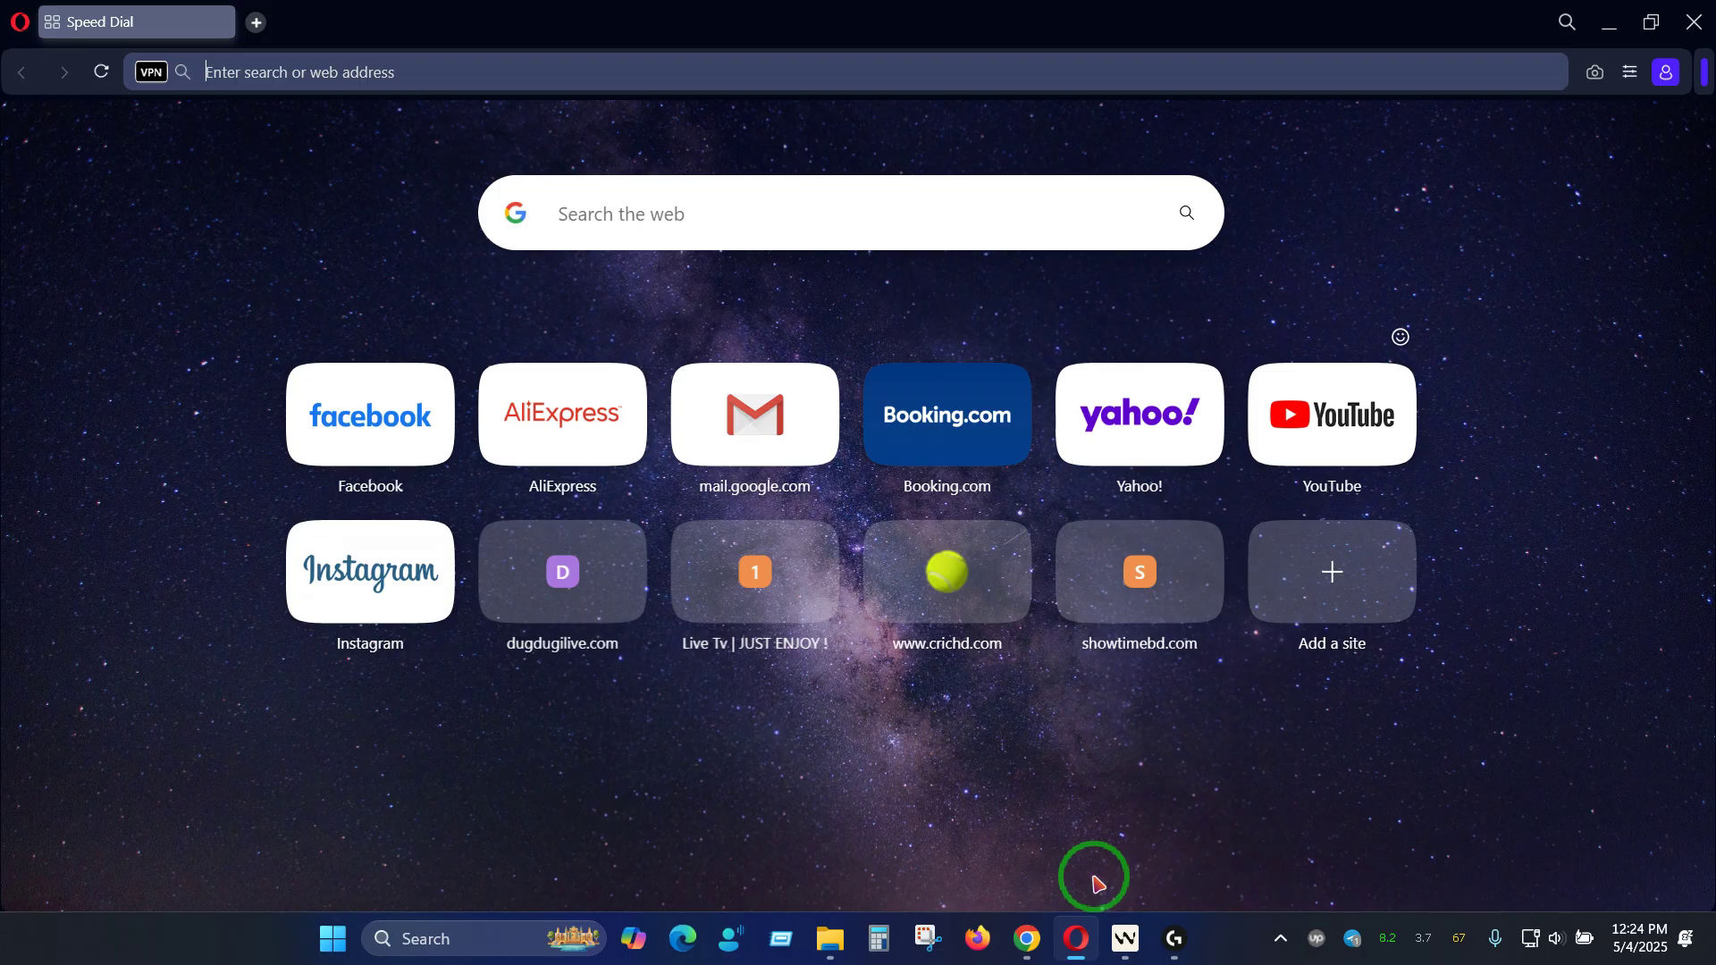
left_click(1172, 936)
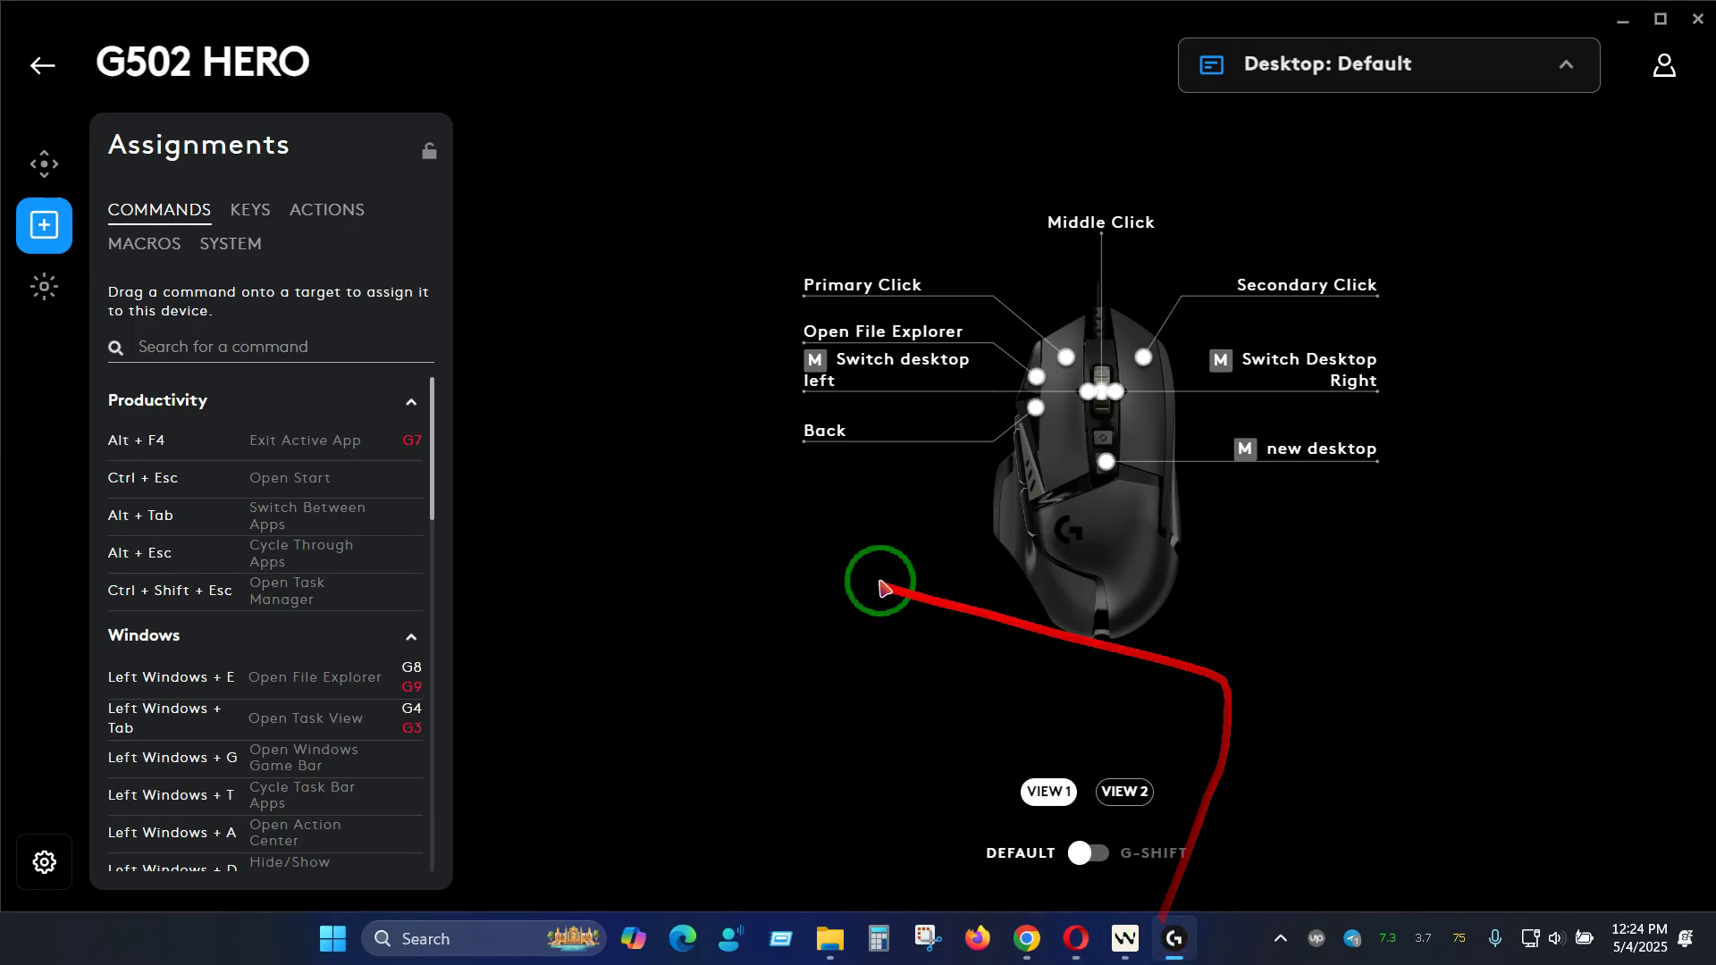
- Make opera: Default the active profile for the G502 HERO
left_click(1293, 82)
scroll(1326, 340, "down", 2)
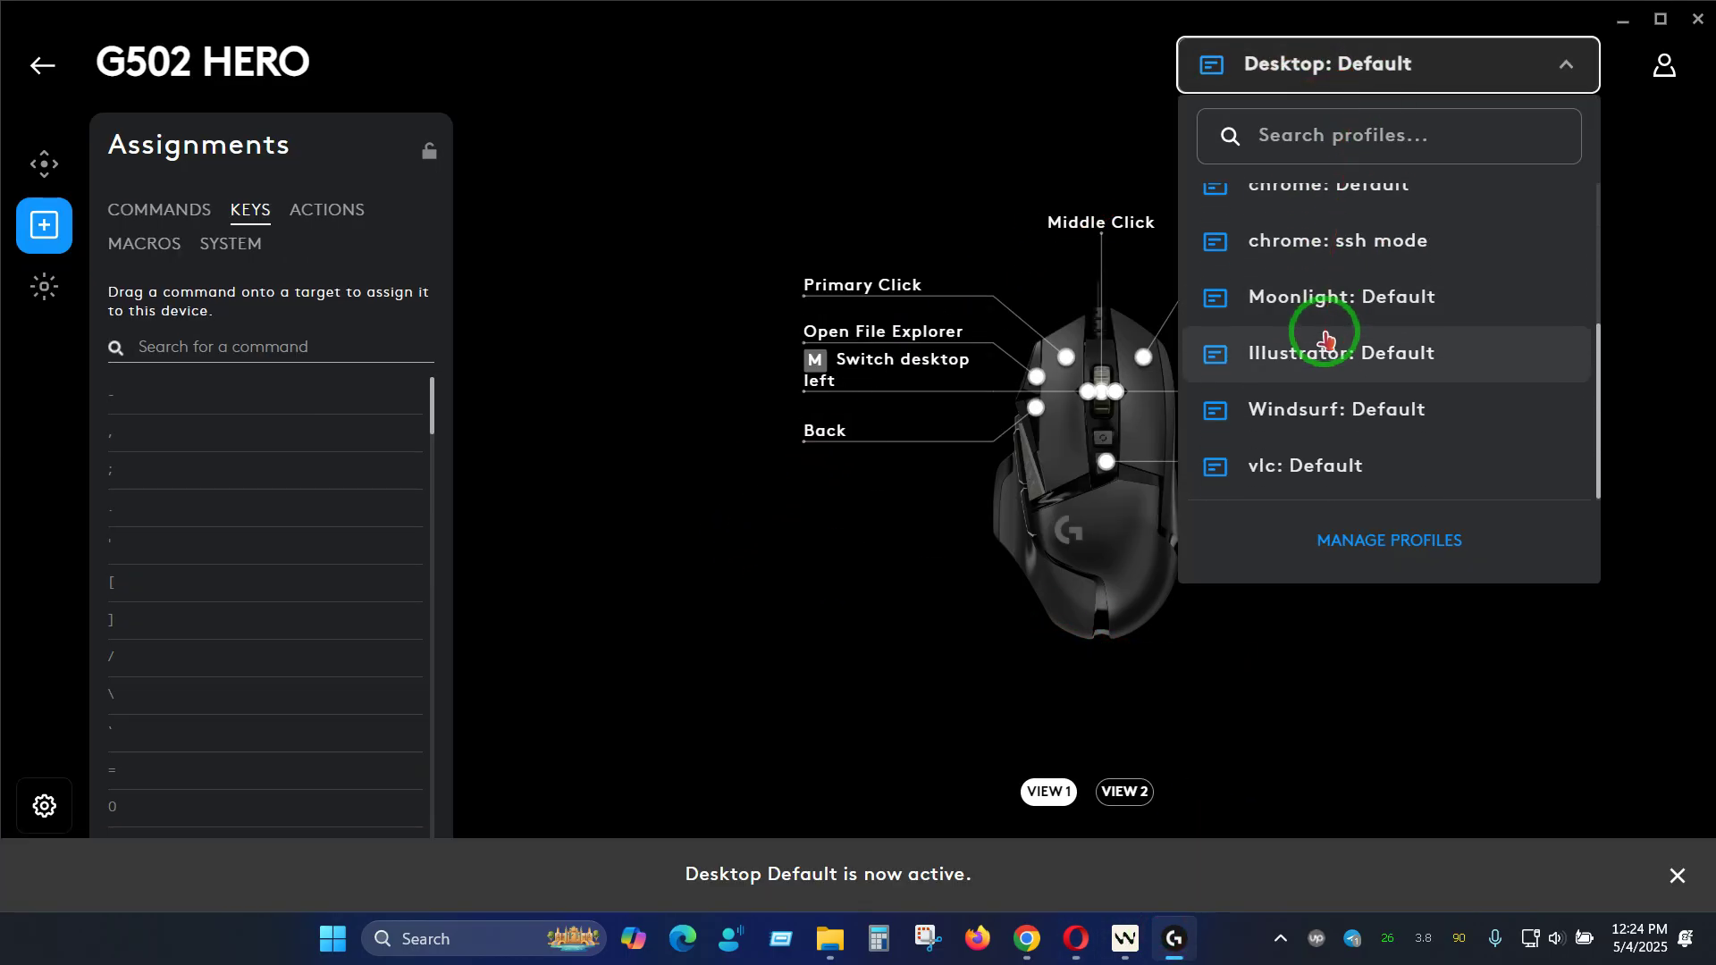
scroll(1326, 340, "up", 2)
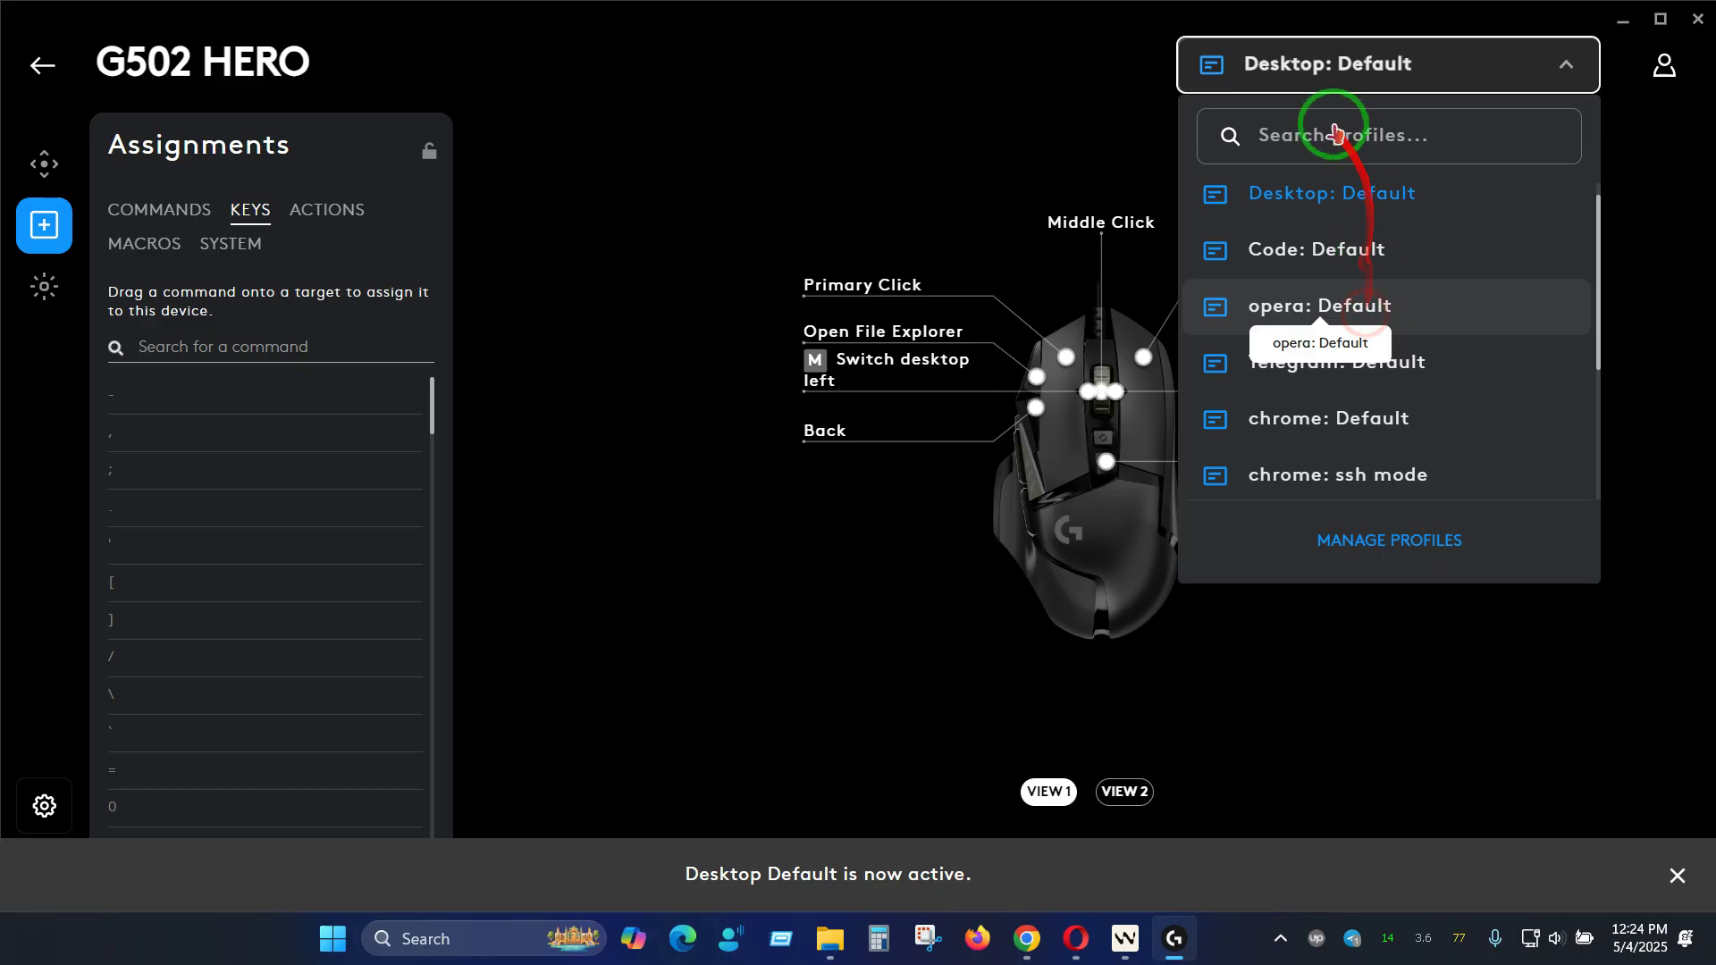
left_click(1367, 85)
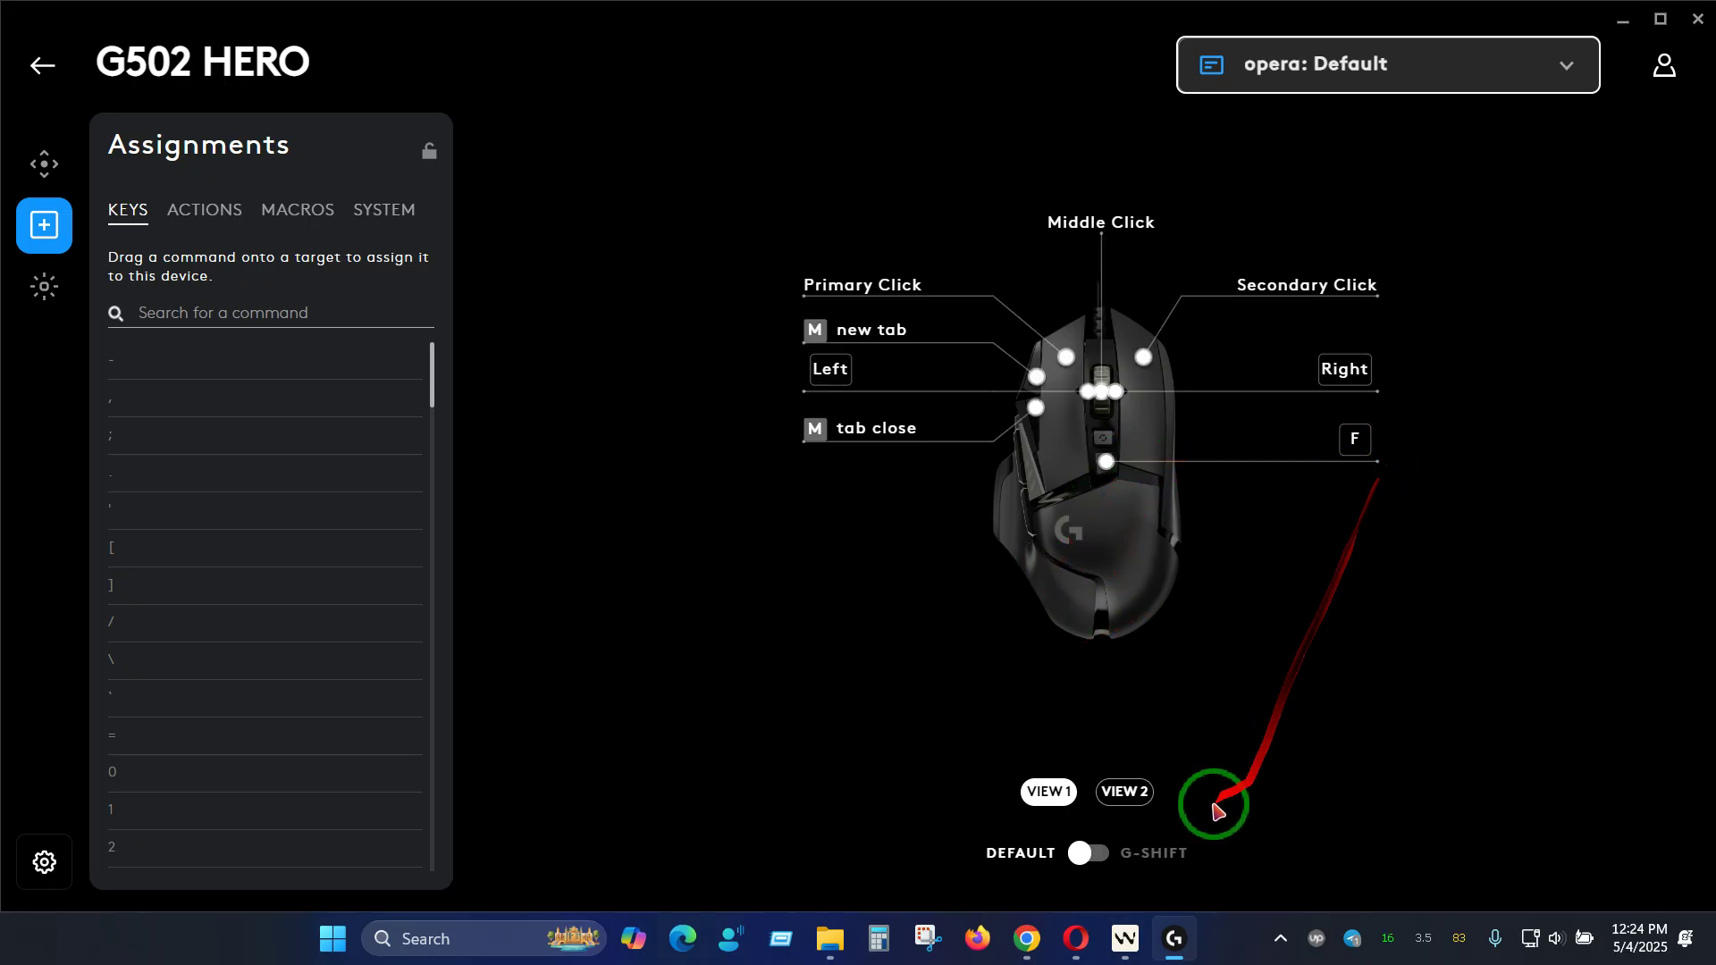
- Review the opera: Default side-button mappings and its G-Shift assignments, then return to default view
left_click(1128, 793)
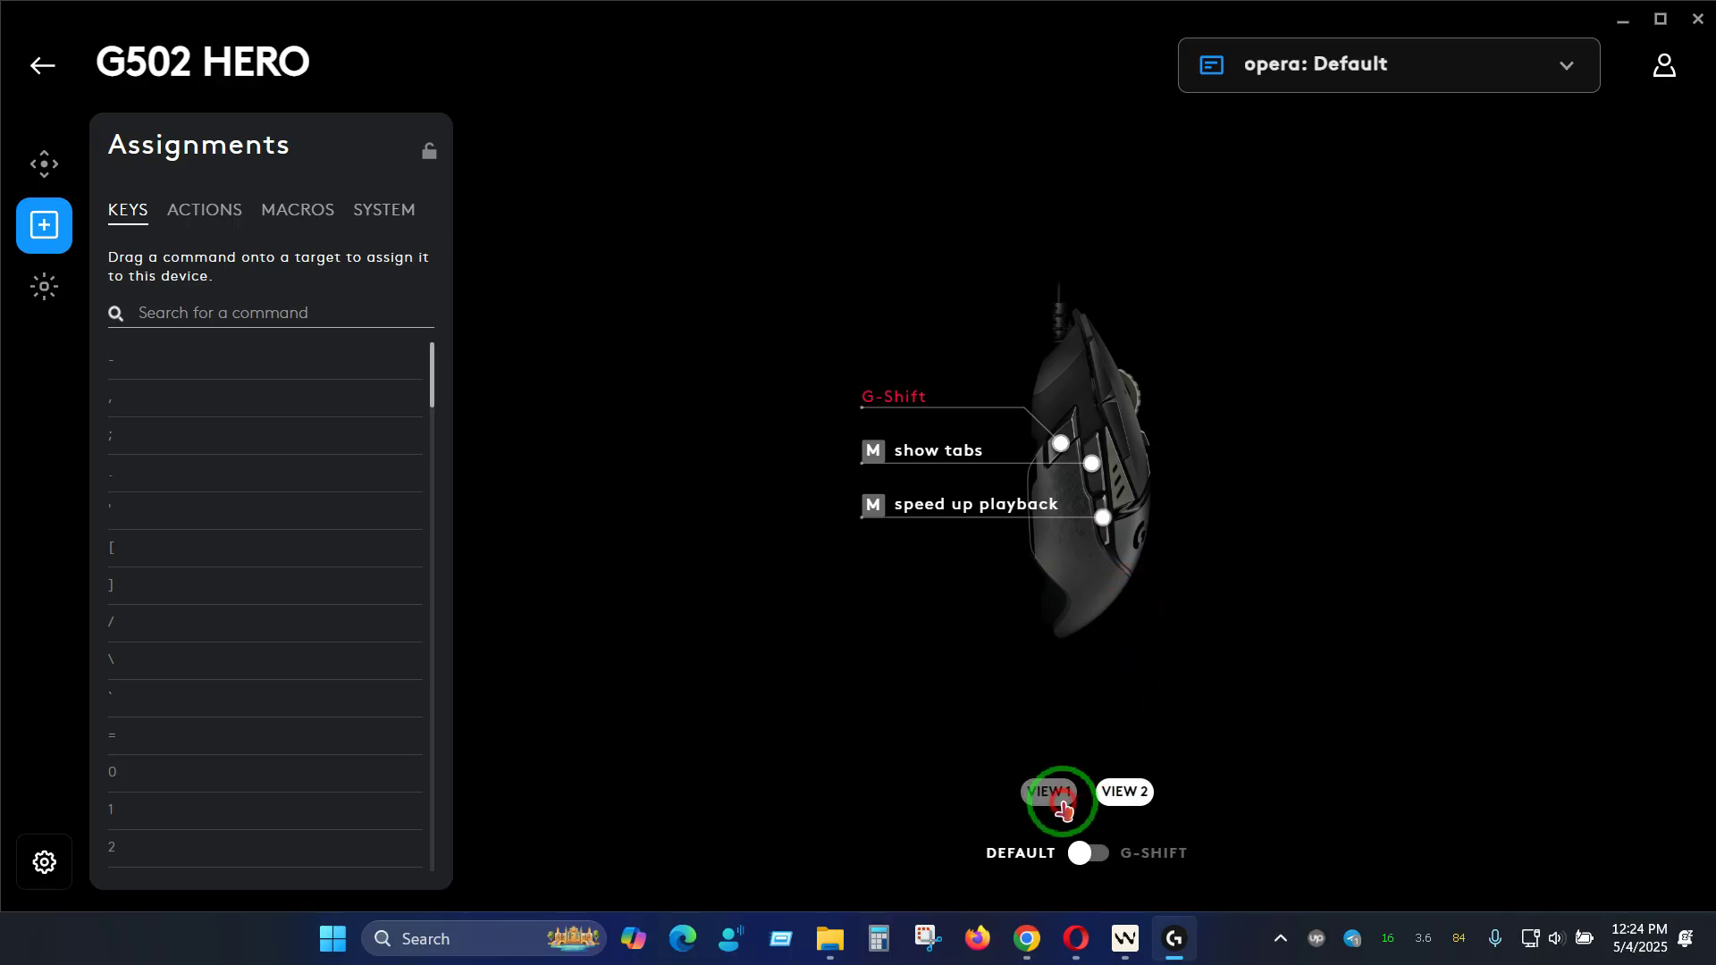
left_click(1053, 793)
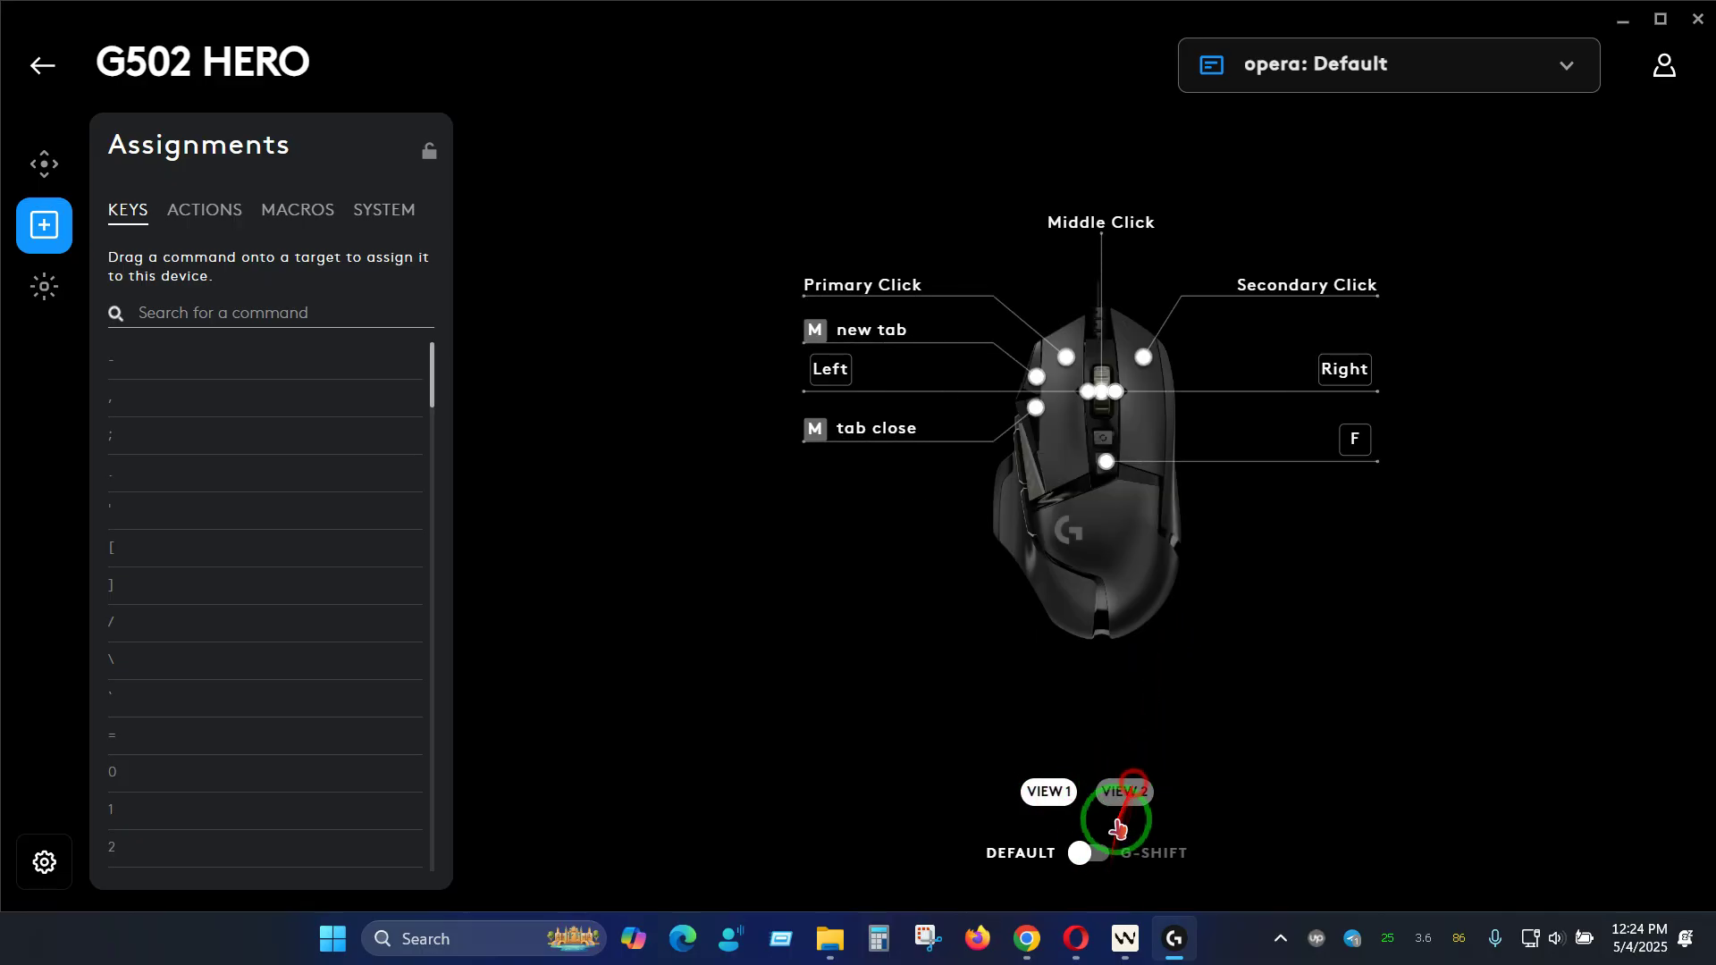
left_click(1124, 792)
left_click(1053, 793)
left_click(1089, 853)
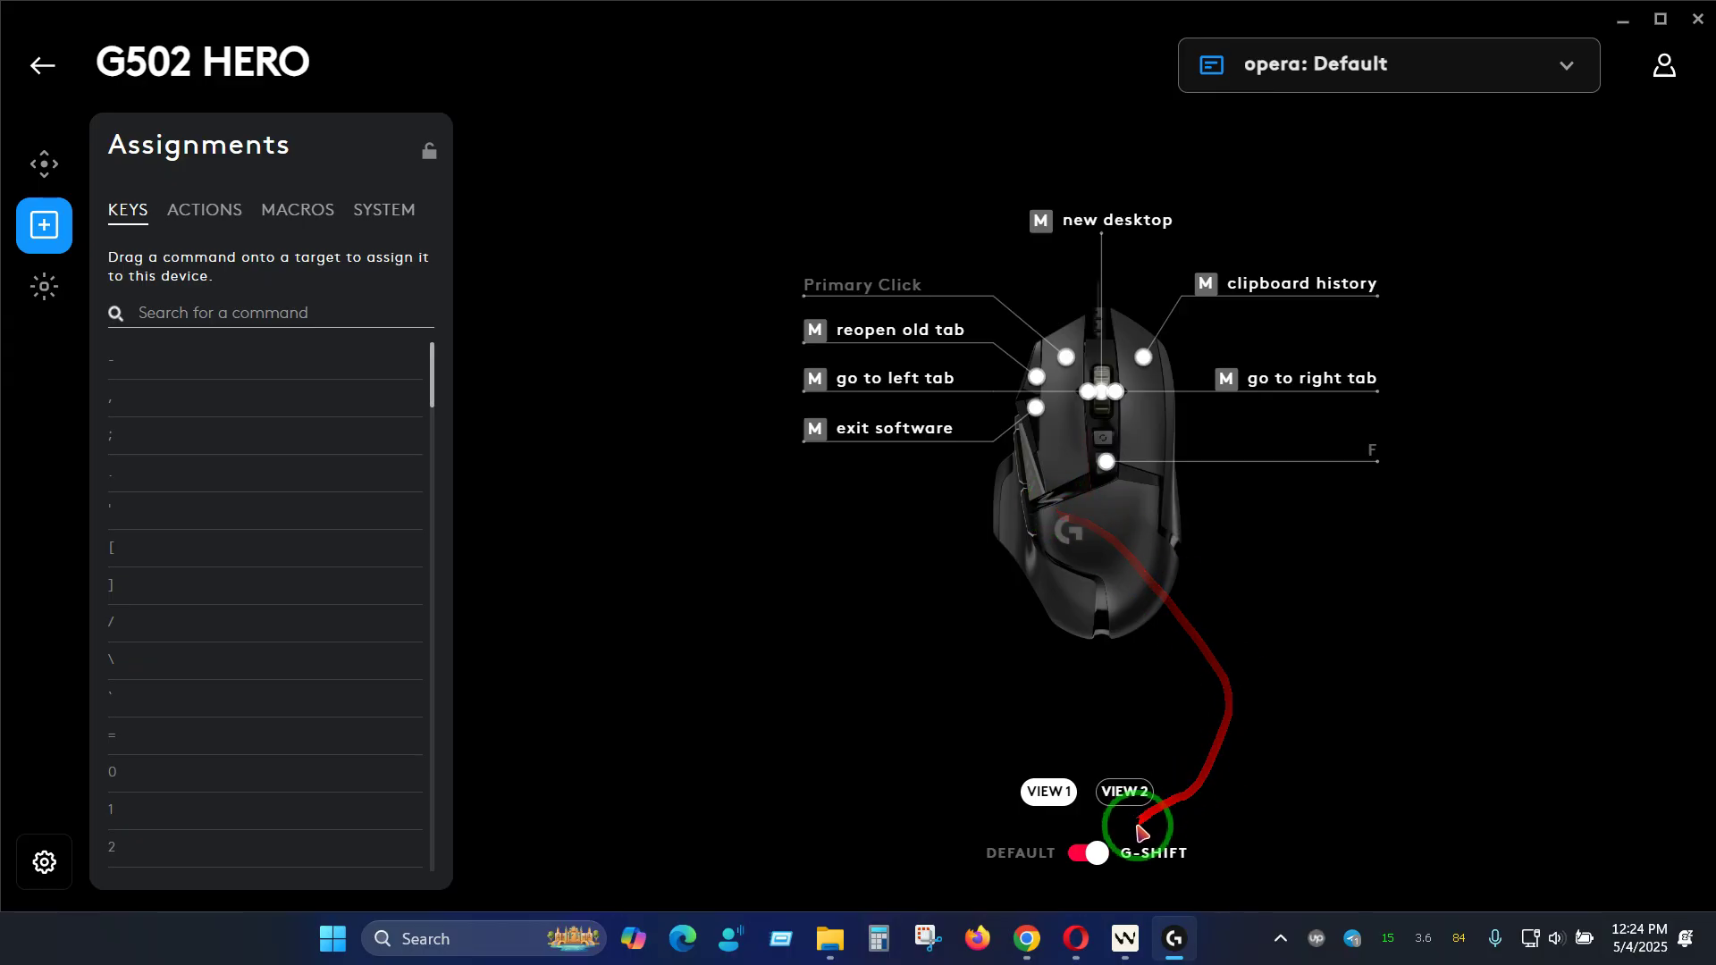
left_click(1088, 854)
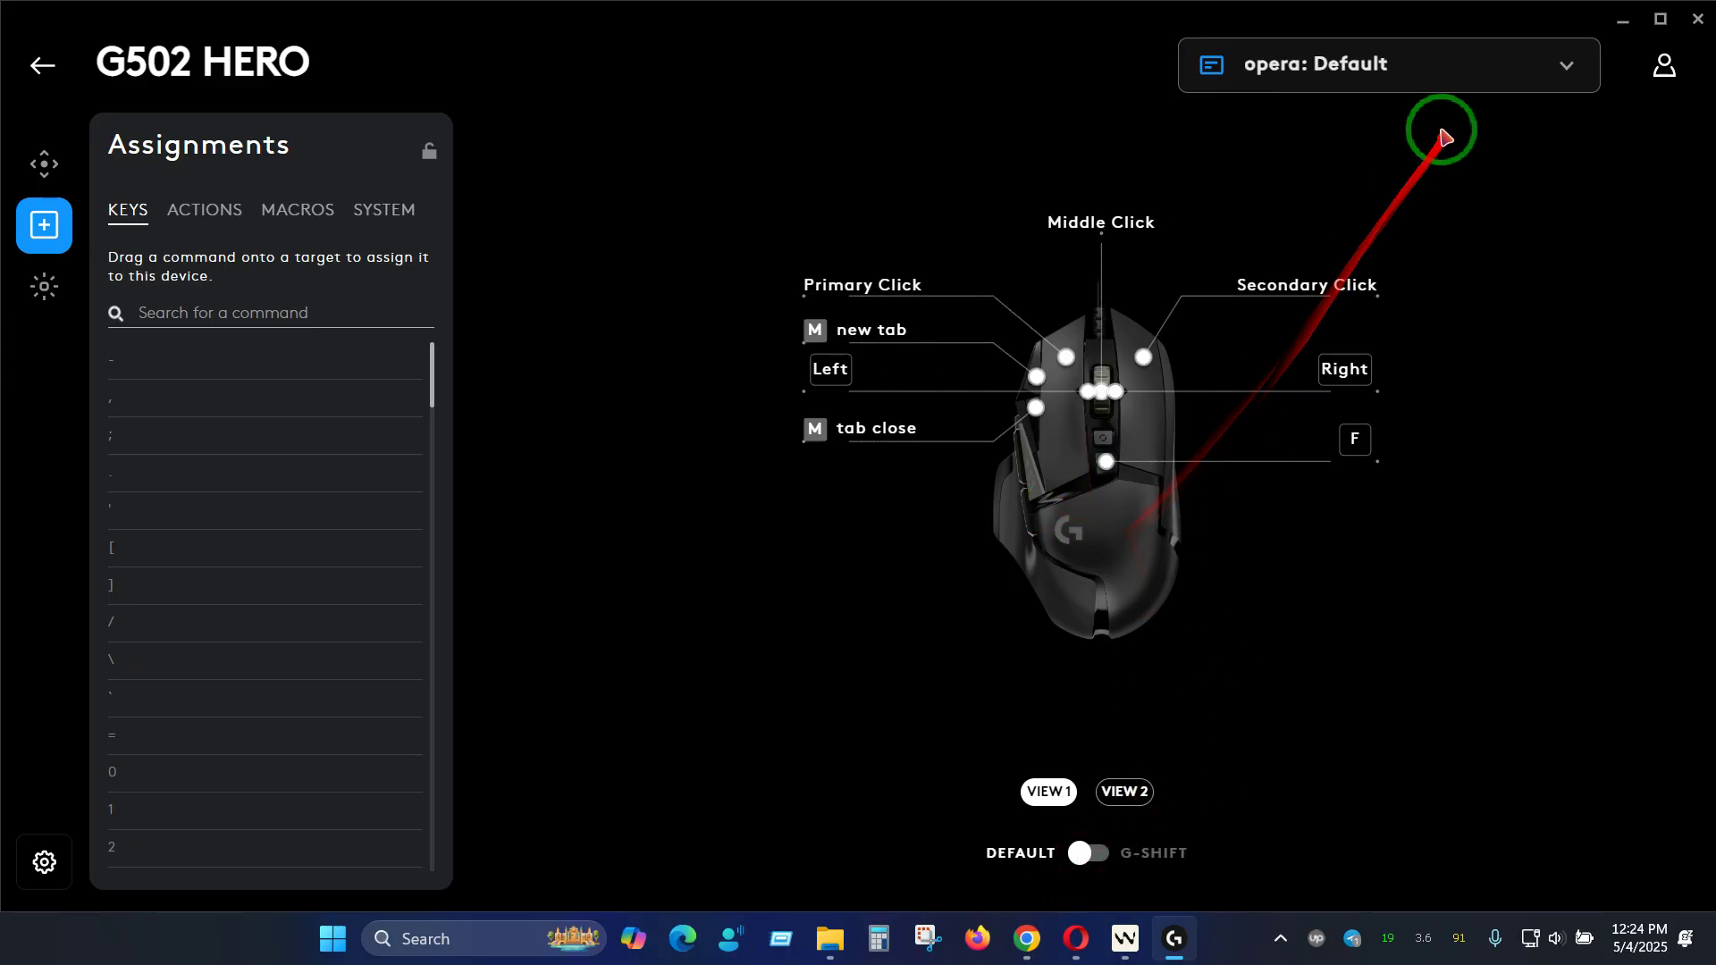
left_click(1425, 64)
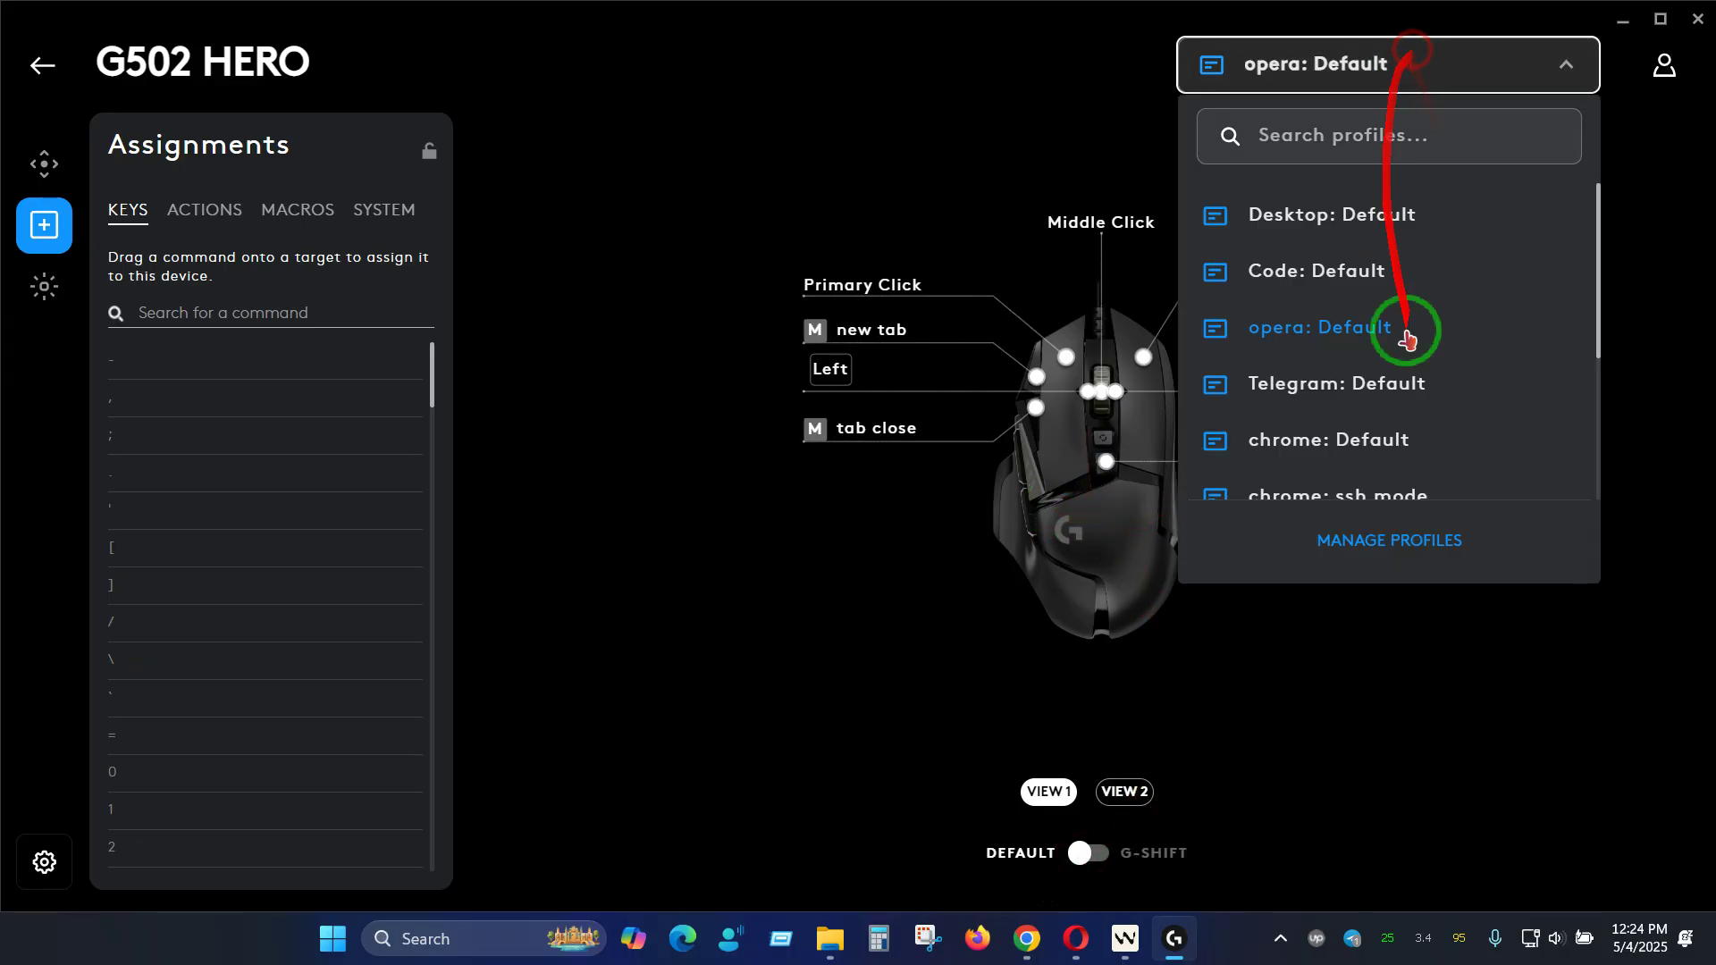
- Add a new Opera profile named 'multimedia' from the profile management page
left_click(1421, 550)
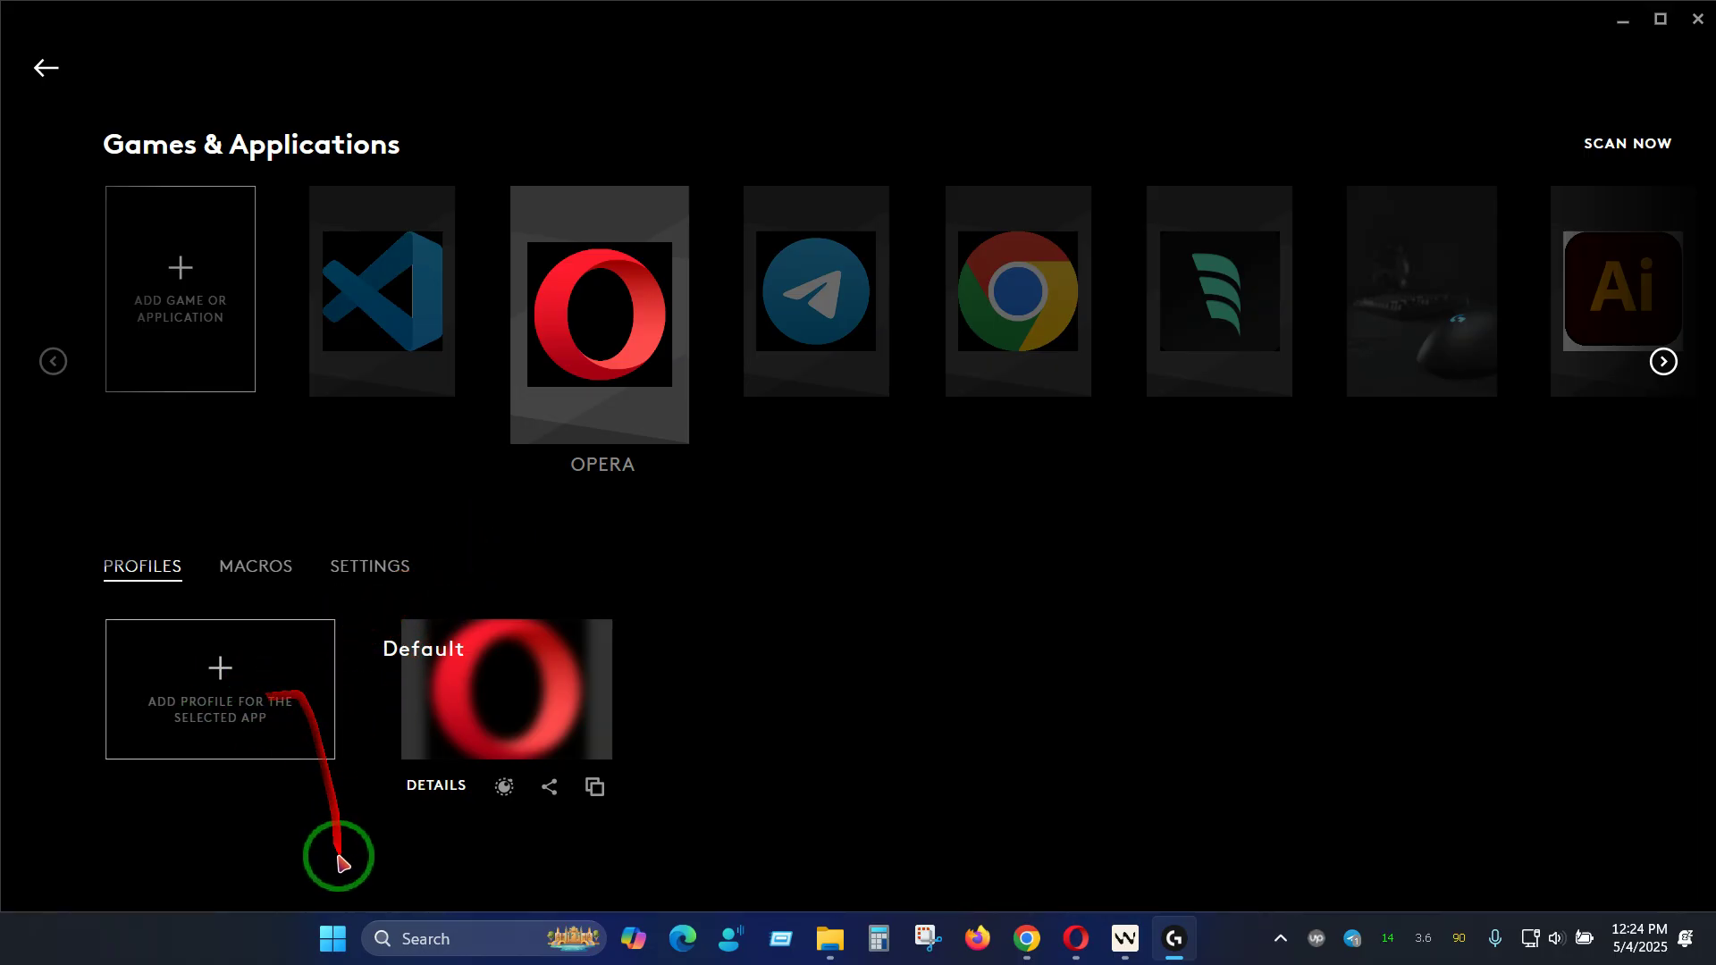
left_click(260, 711)
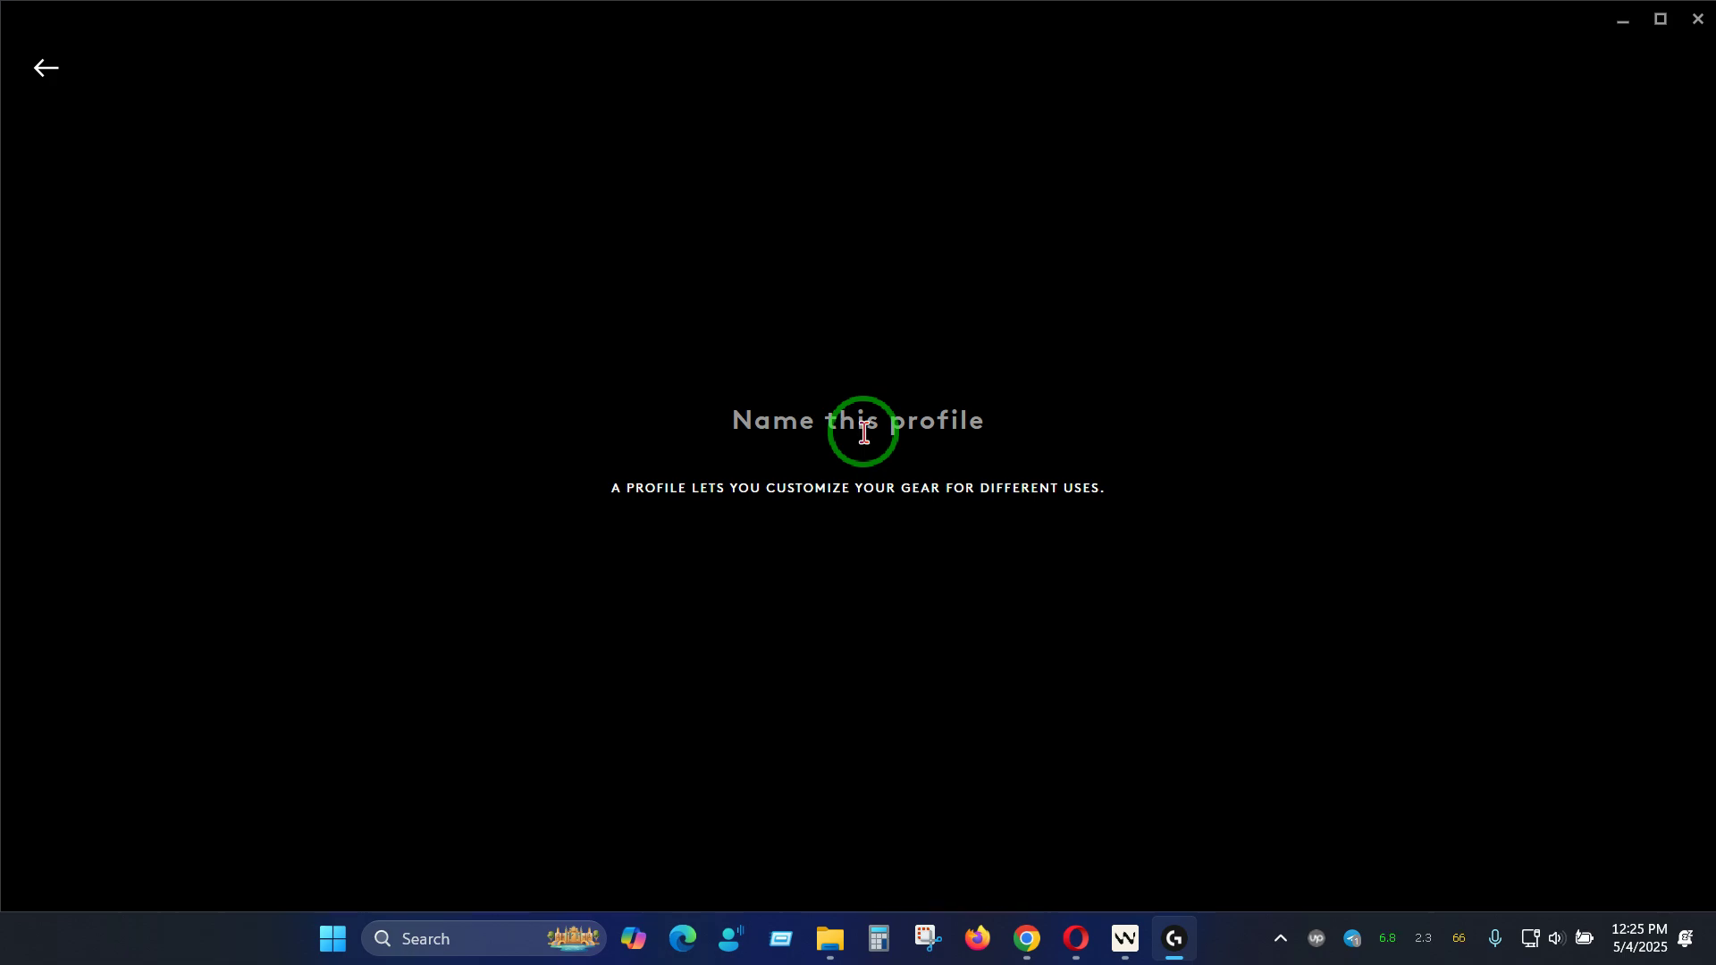
type("multimedia")
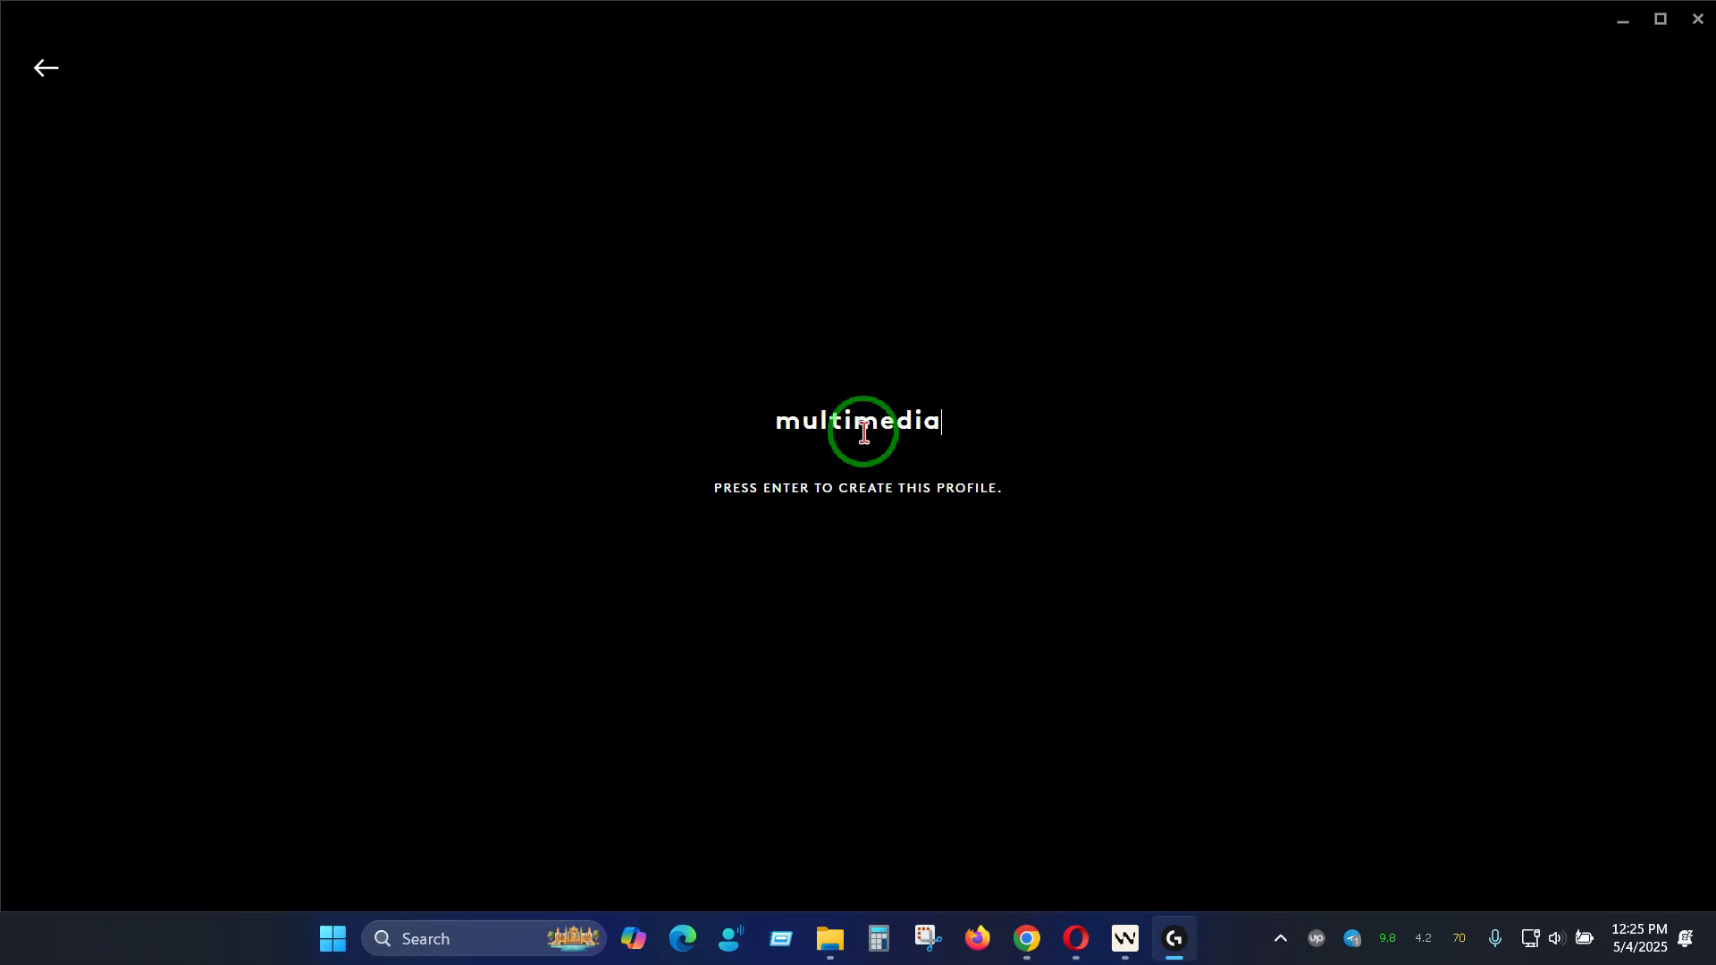
key("Return")
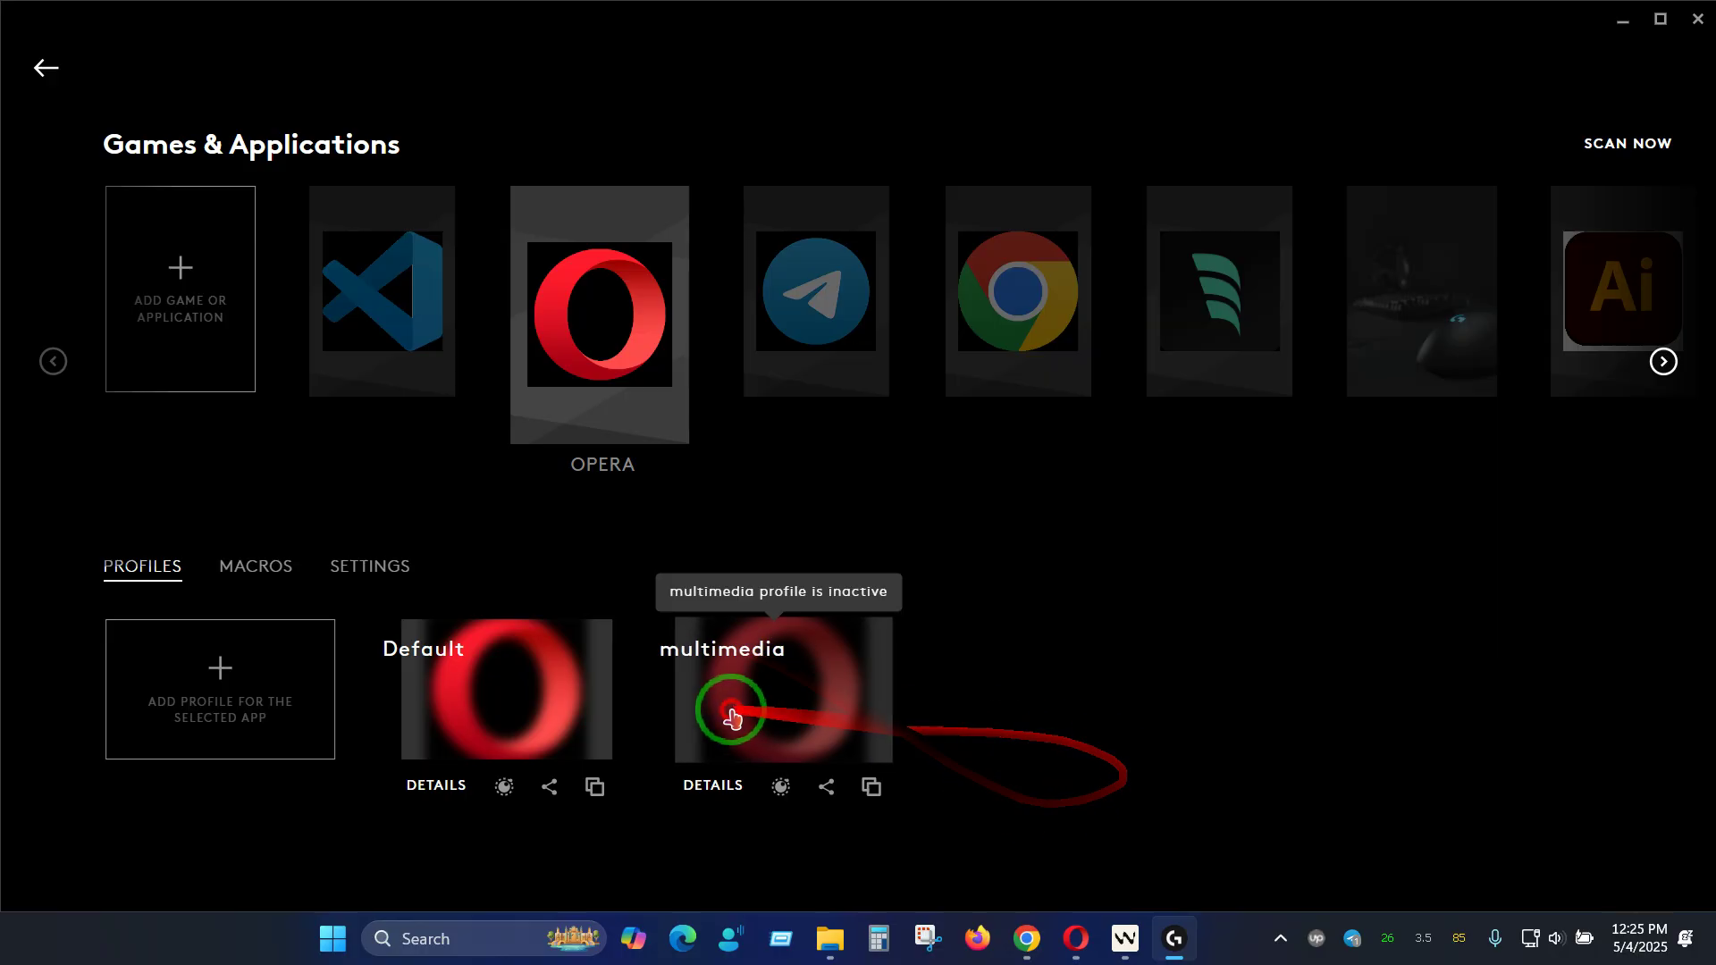
- Activate the opera: multimedia profile on the G502 HERO page and show the ACTIONS list
left_click(46, 71)
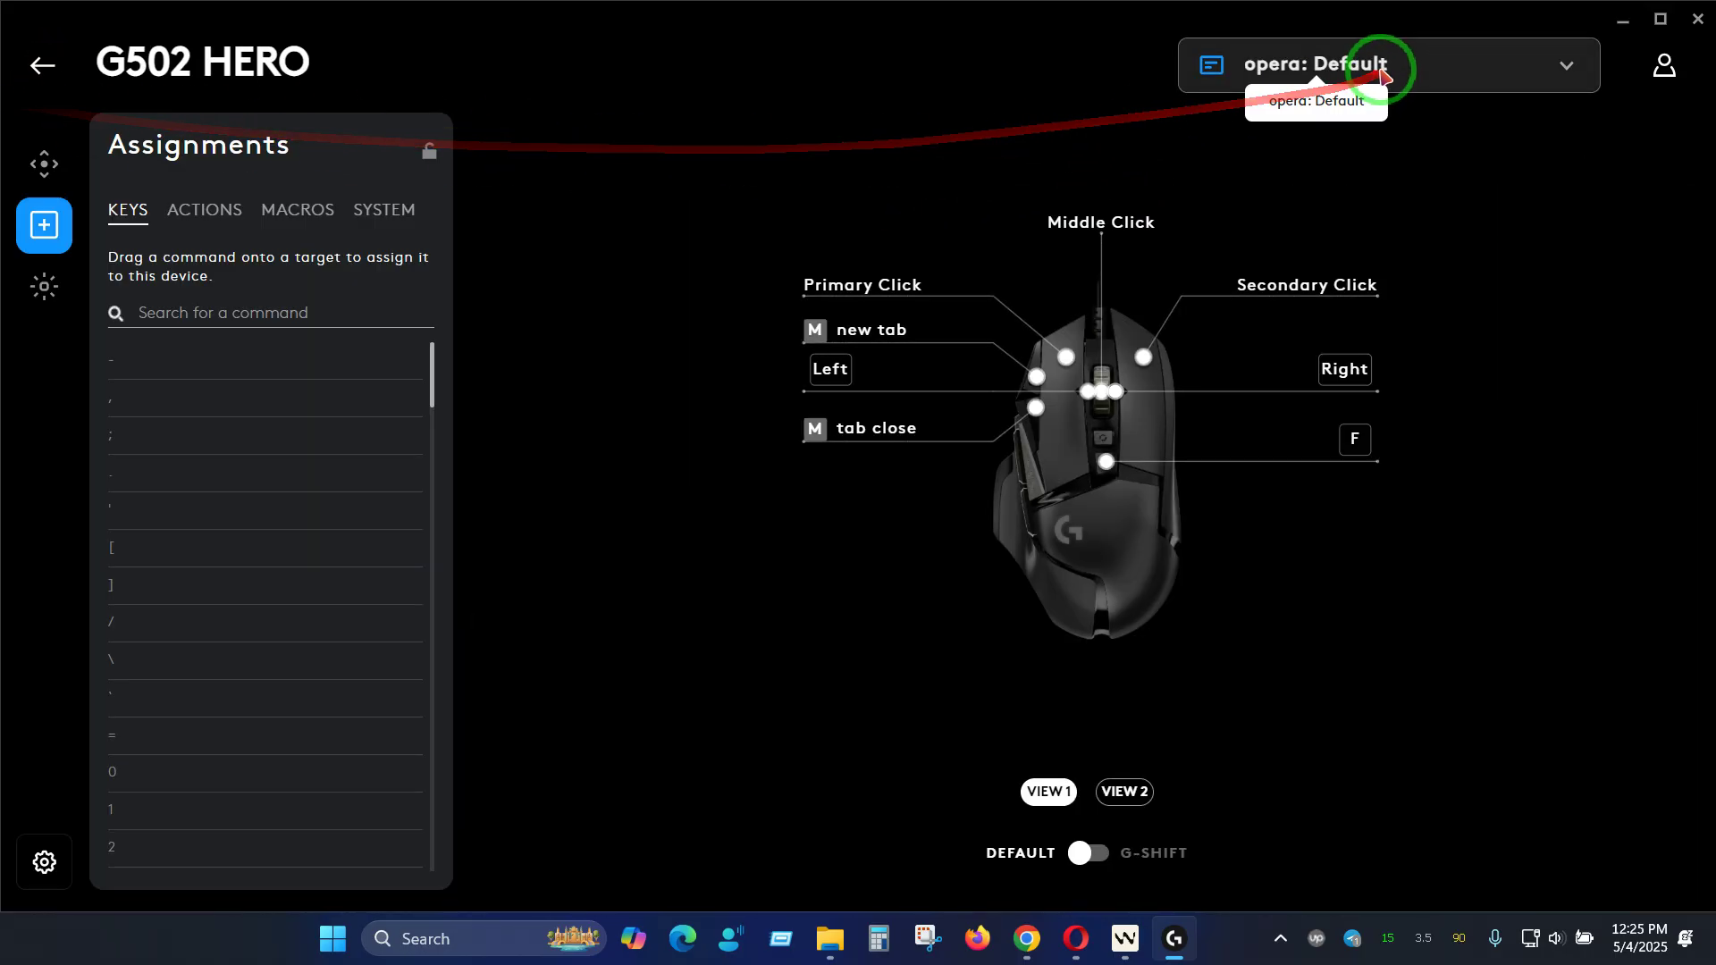
left_click(1383, 72)
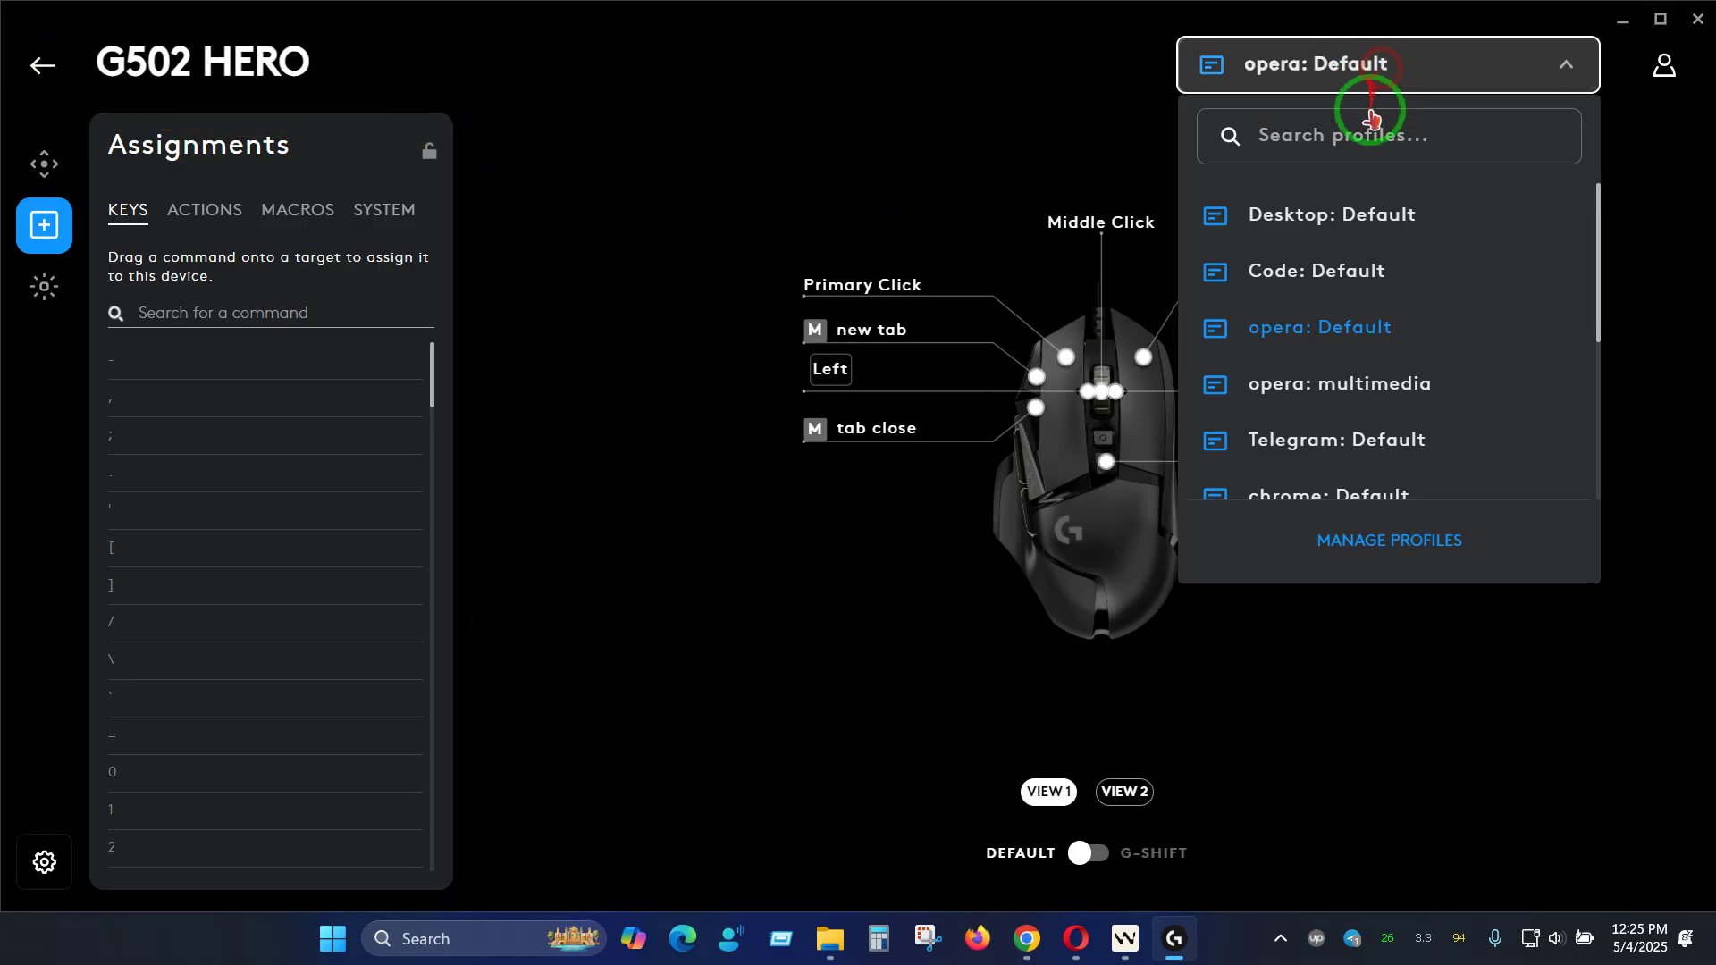
left_click(1352, 402)
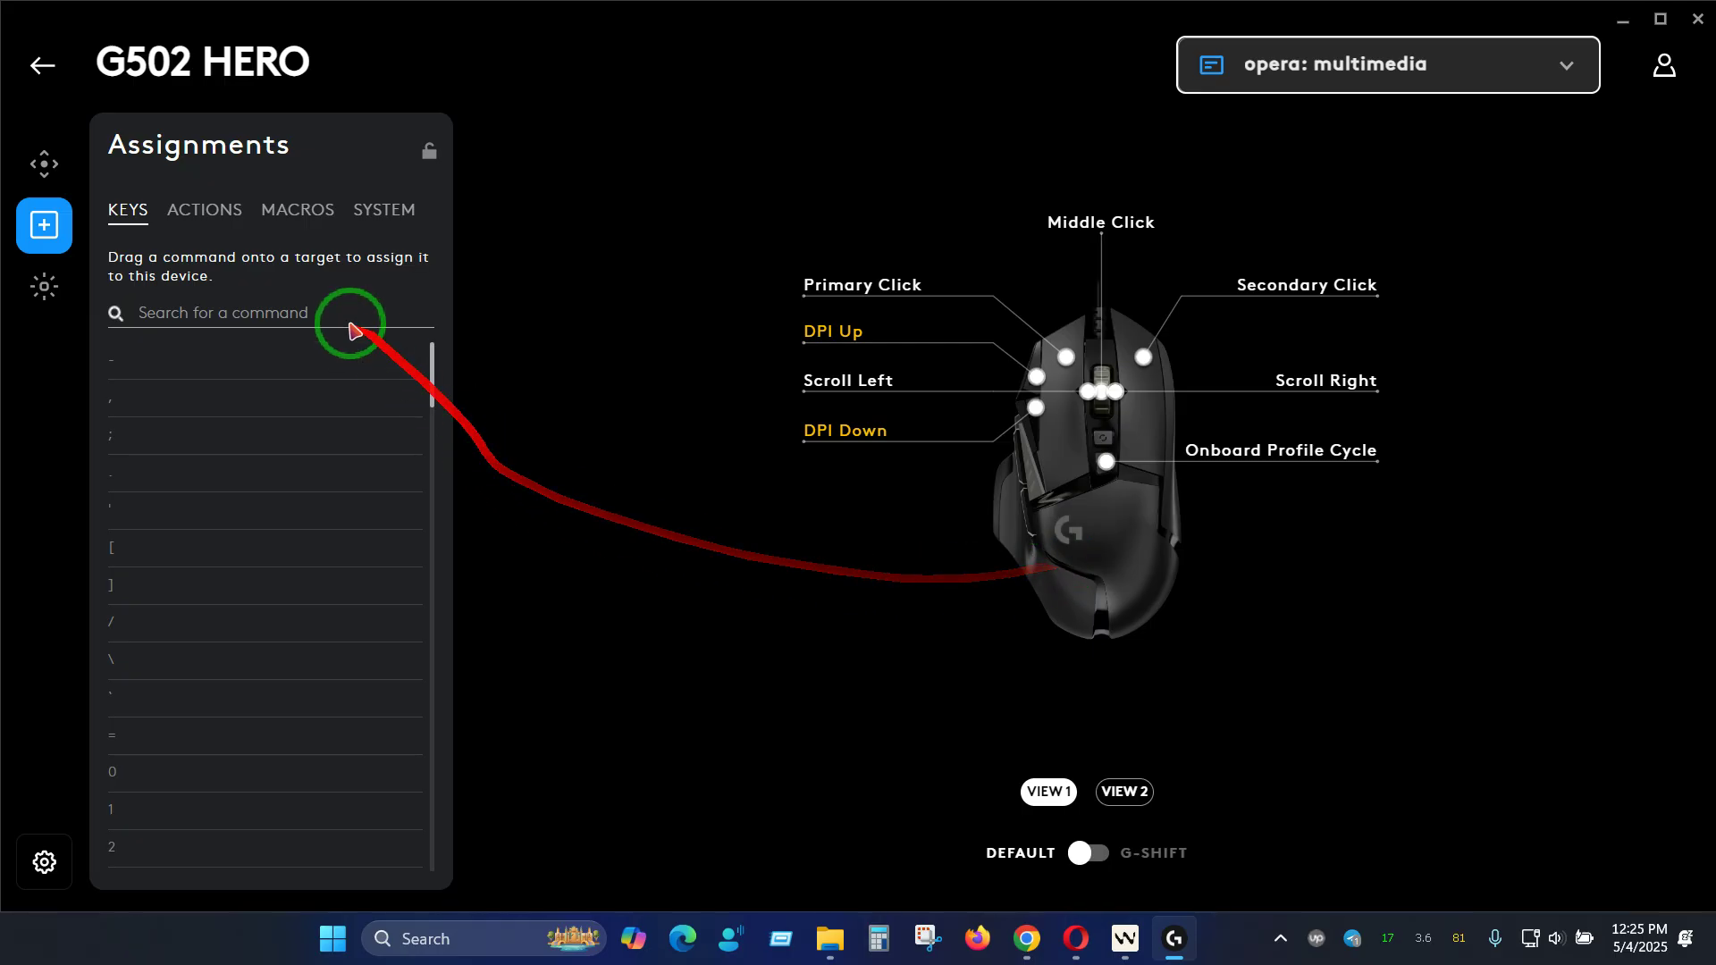
left_click(210, 226)
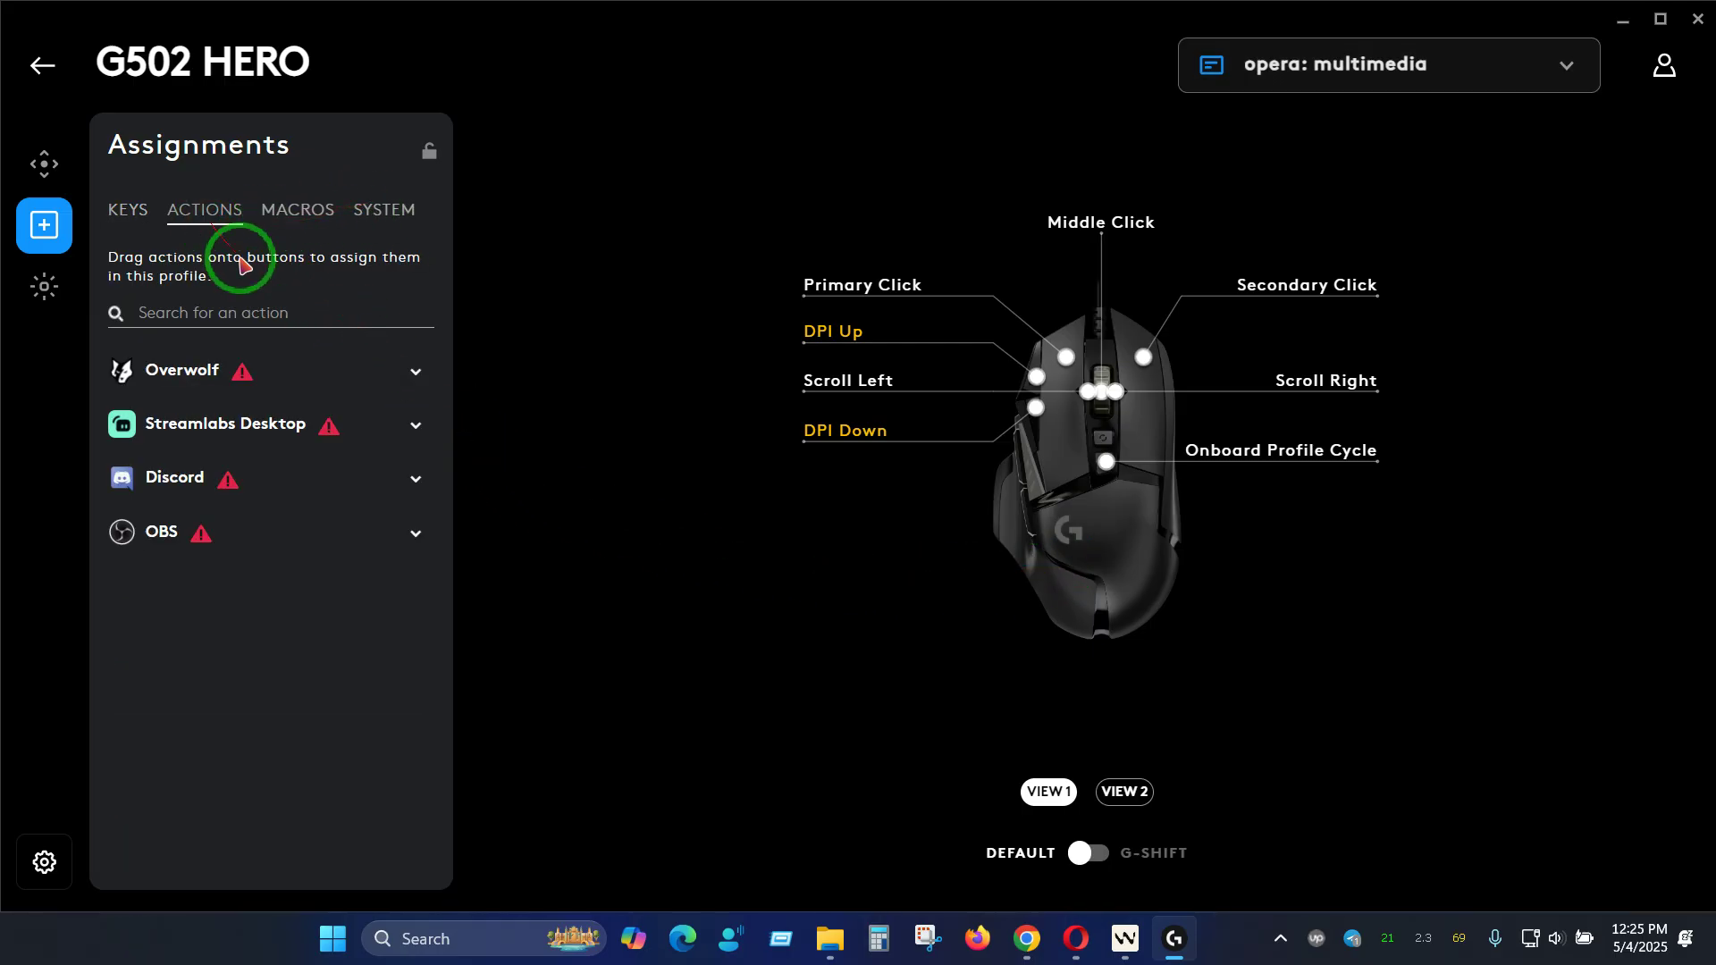
- Map the System Media controls Volume Up to DPI Up (G8) and Volume Down to DPI Down (G7)
left_click(297, 212)
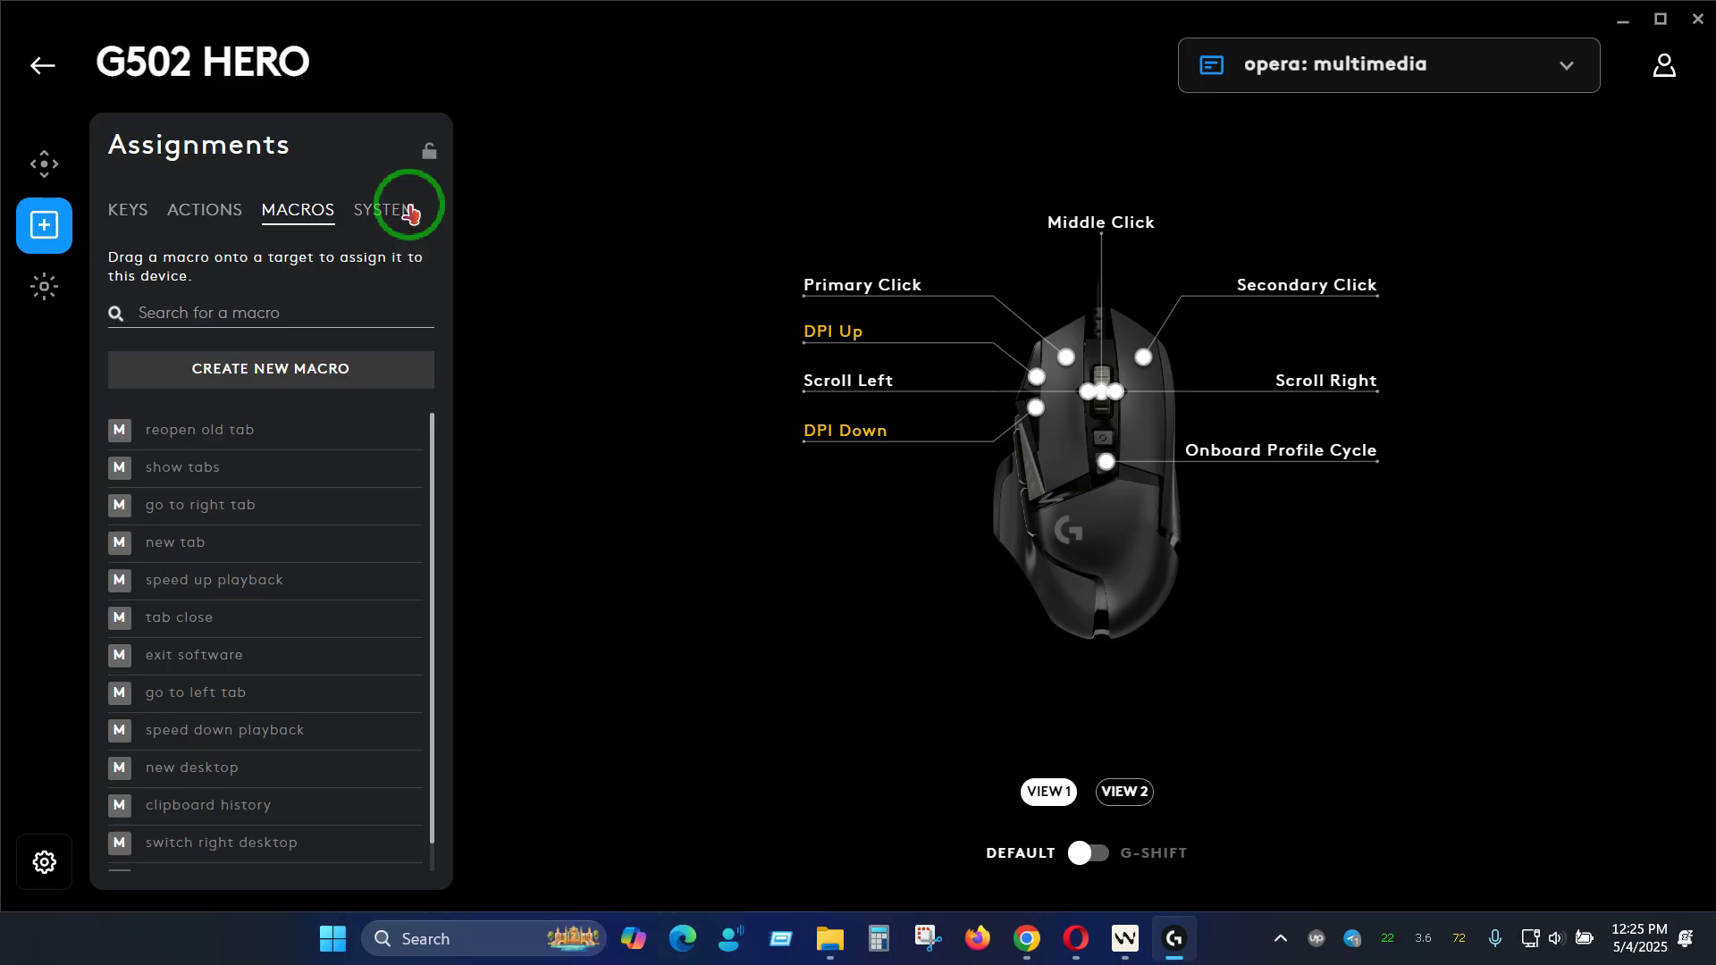
left_click(409, 211)
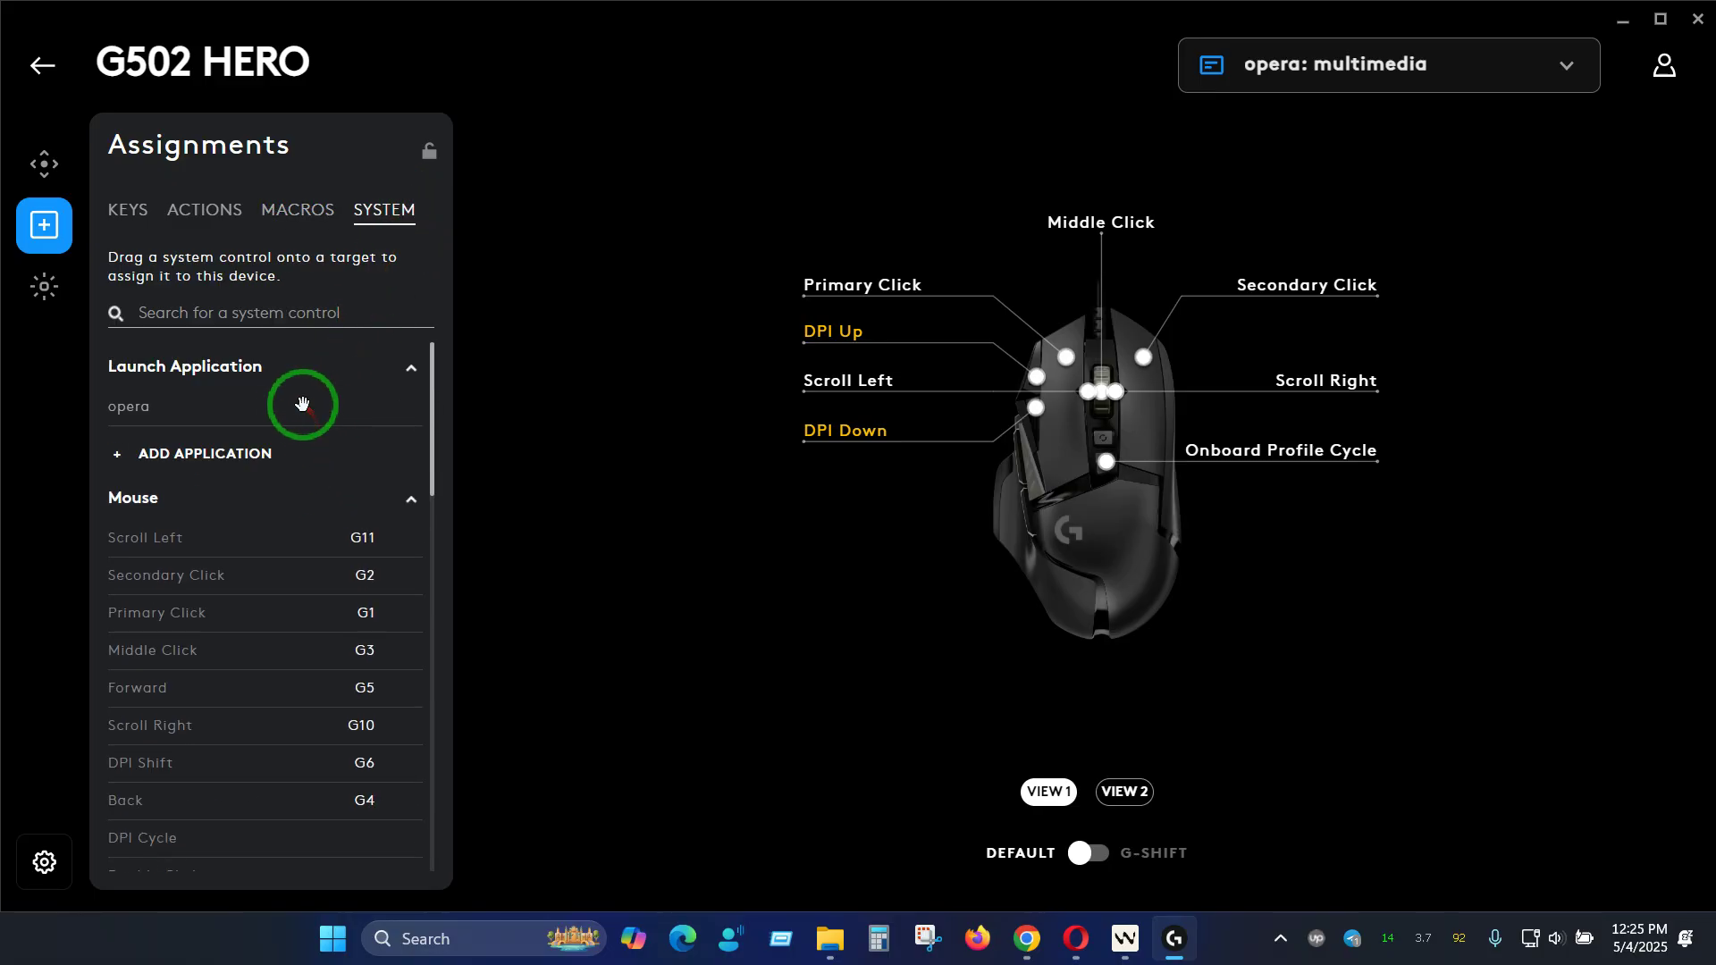
scroll(344, 456, "down", 10)
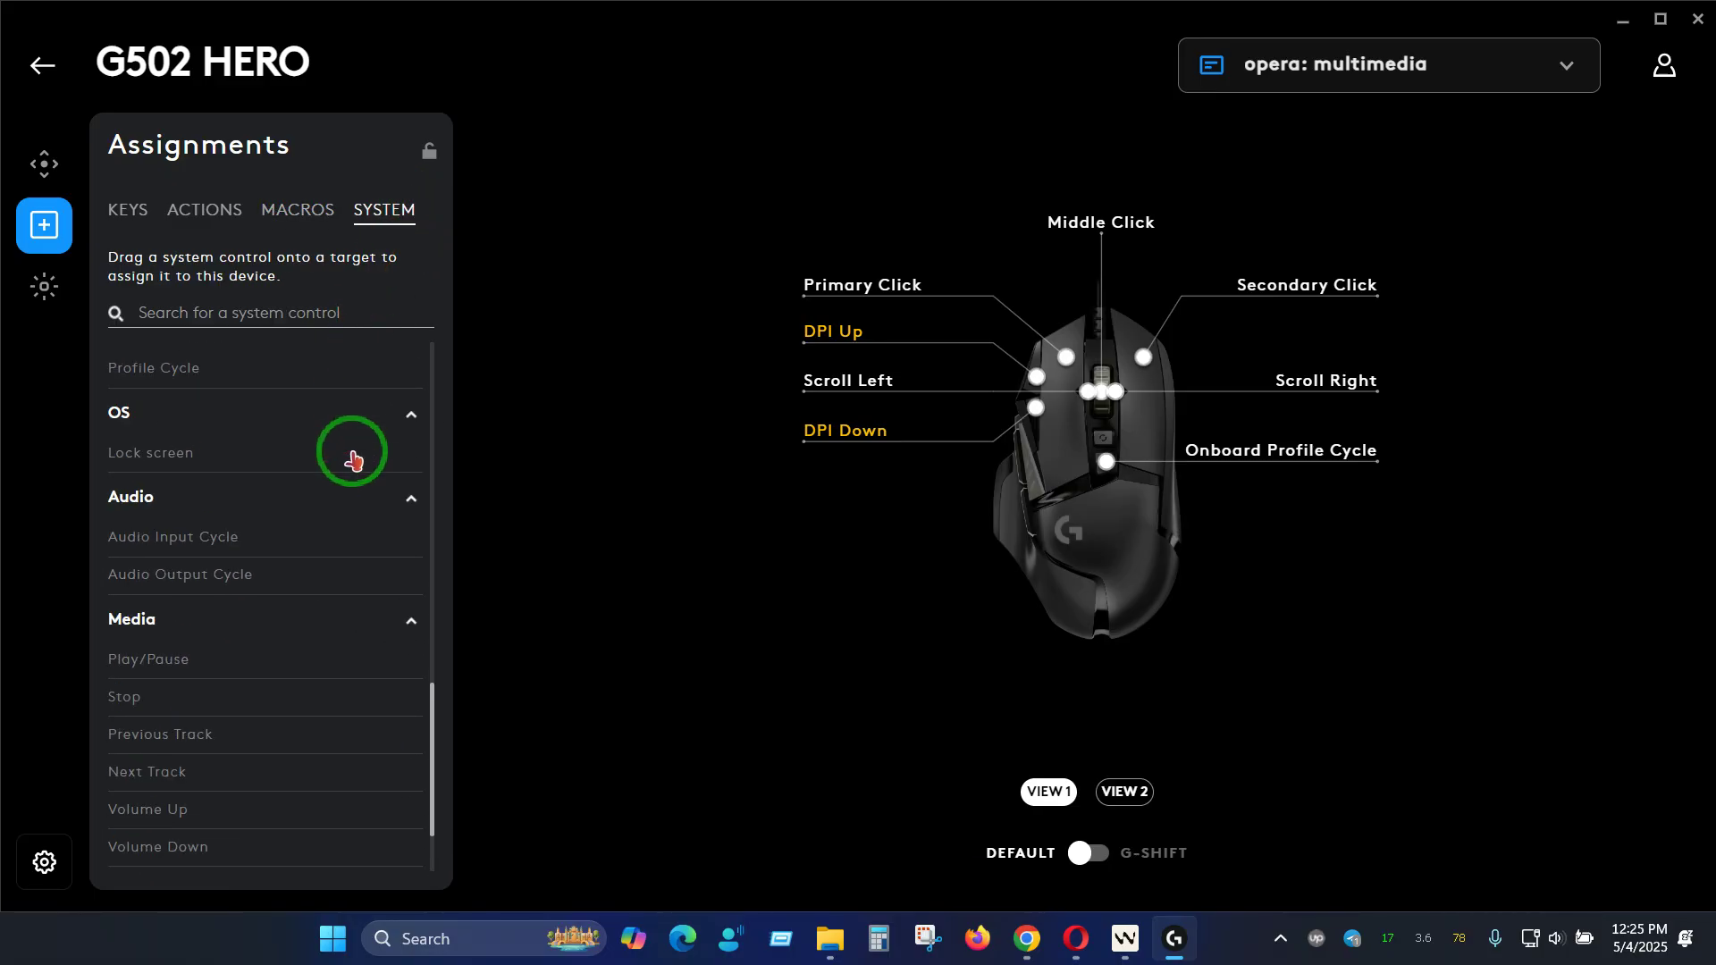
mouse_move(352, 450)
left_mouse_down()
mouse_move(180, 659)
mouse_move(330, 644)
mouse_move(189, 620)
mouse_move(498, 620)
mouse_move(867, 459)
mouse_move(1052, 422)
mouse_move(1035, 372)
mouse_move(402, 602)
mouse_move(222, 703)
left_mouse_up()
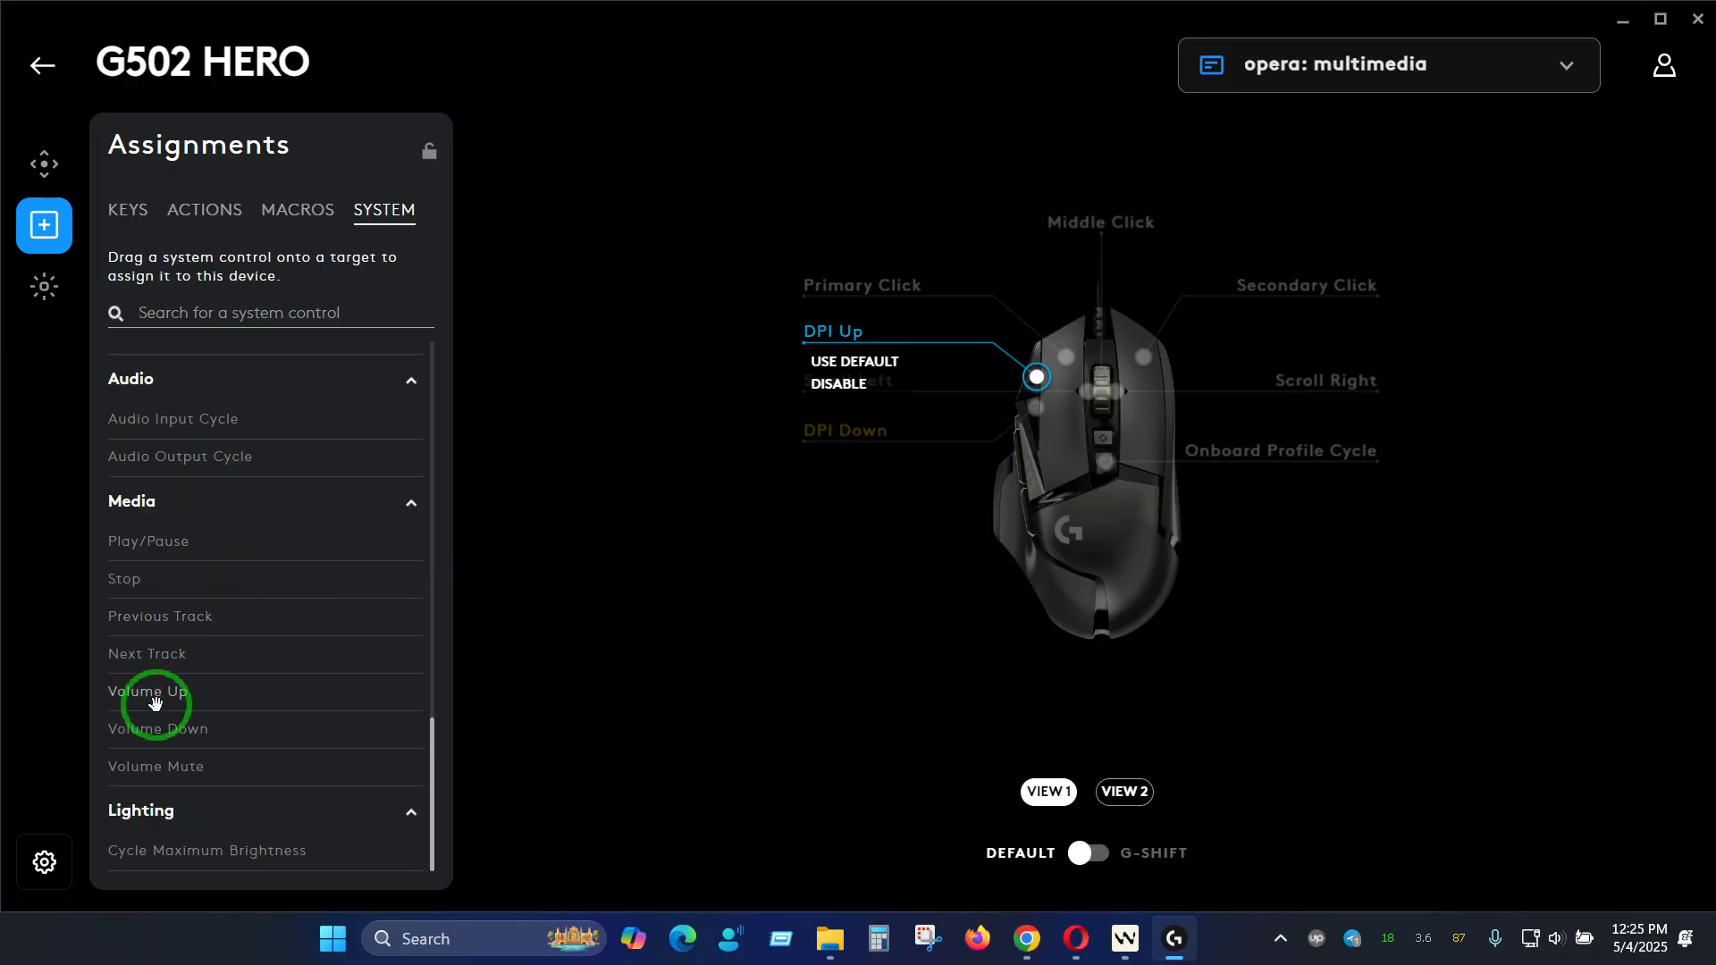
left_click_drag(153, 703, 1035, 382)
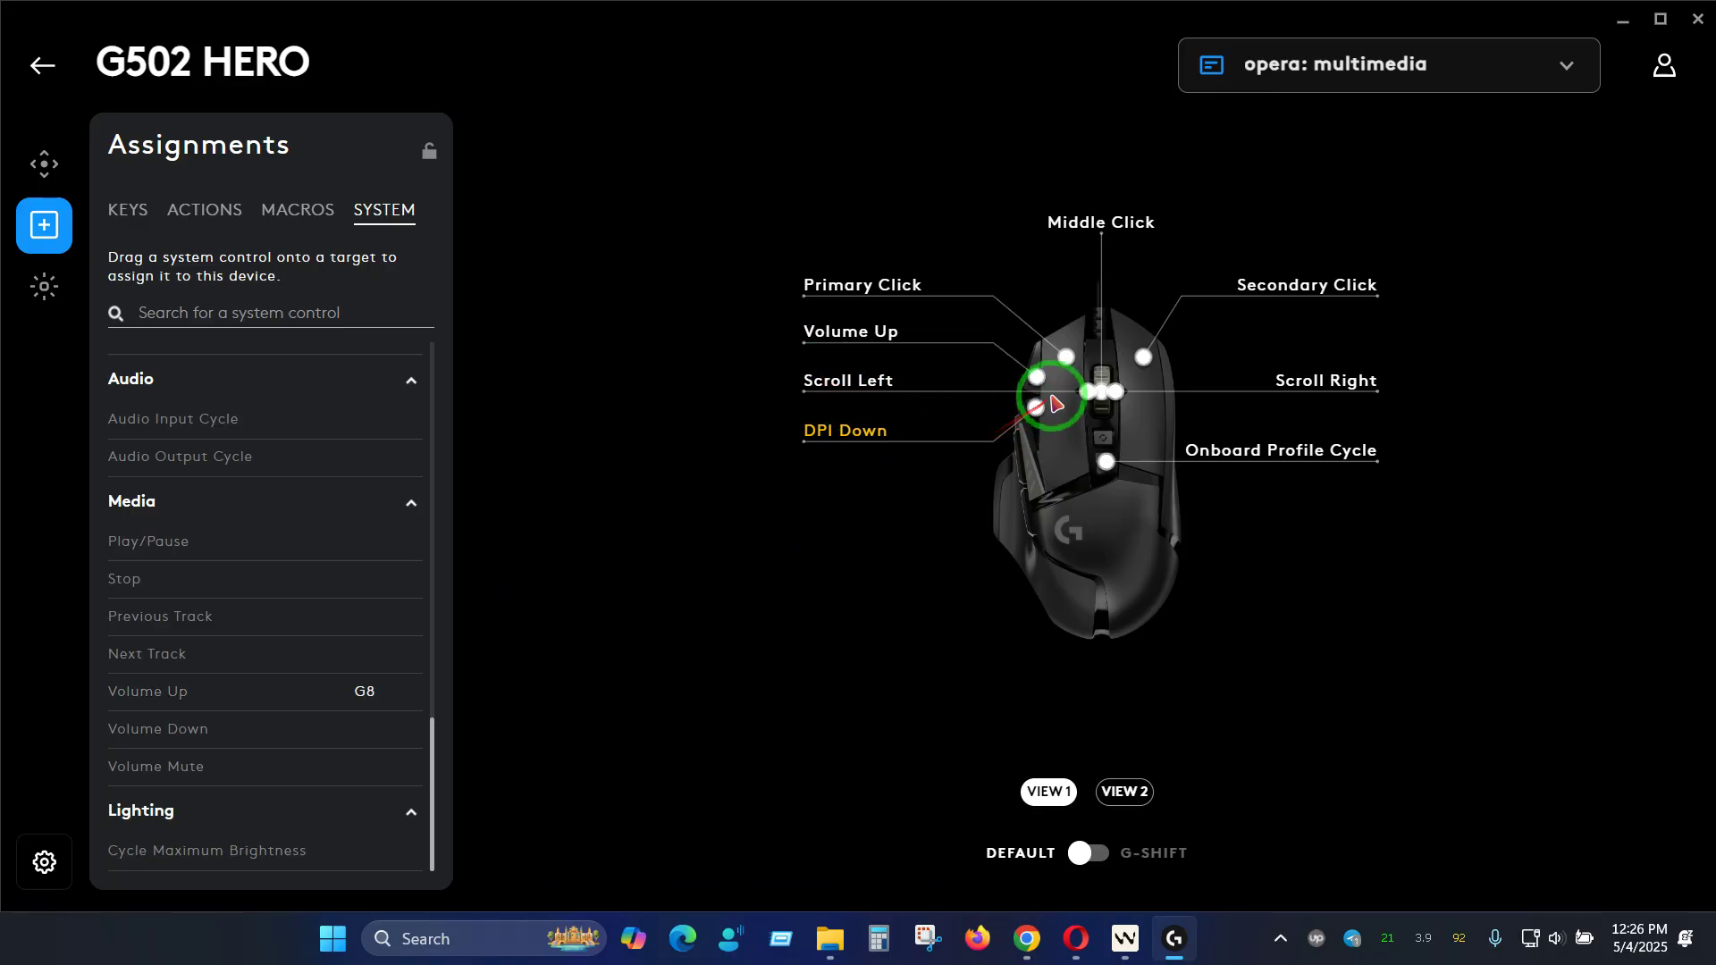
left_click(1035, 413)
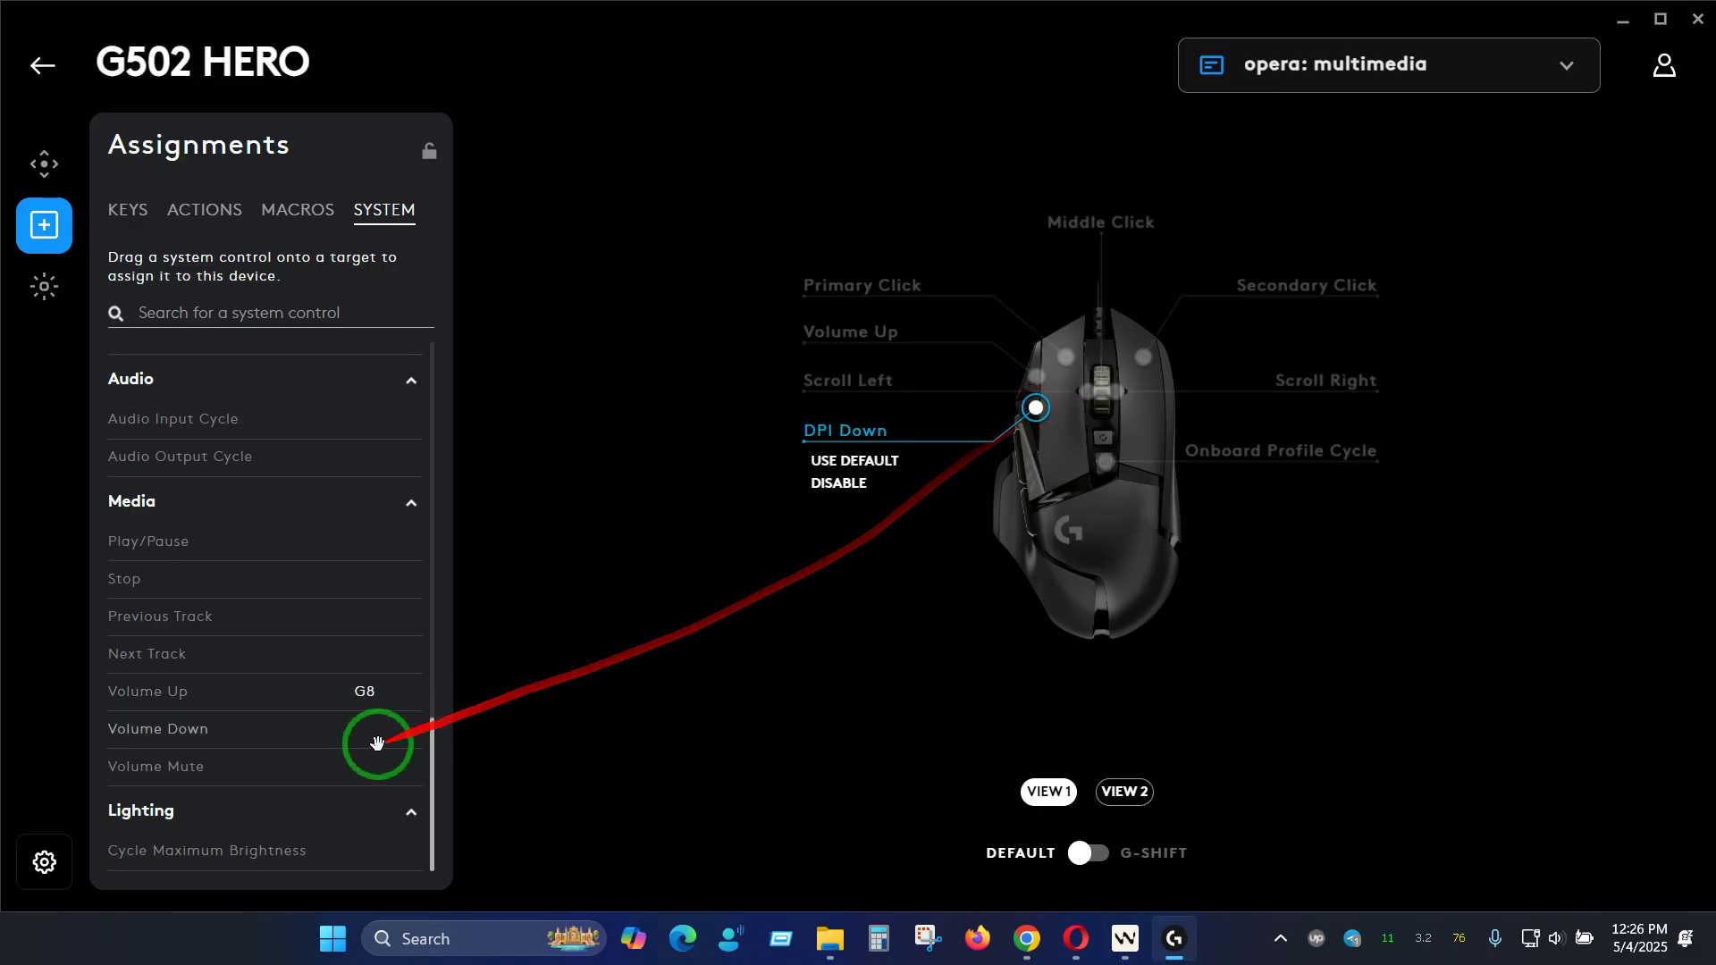
left_click_drag(163, 735, 863, 436)
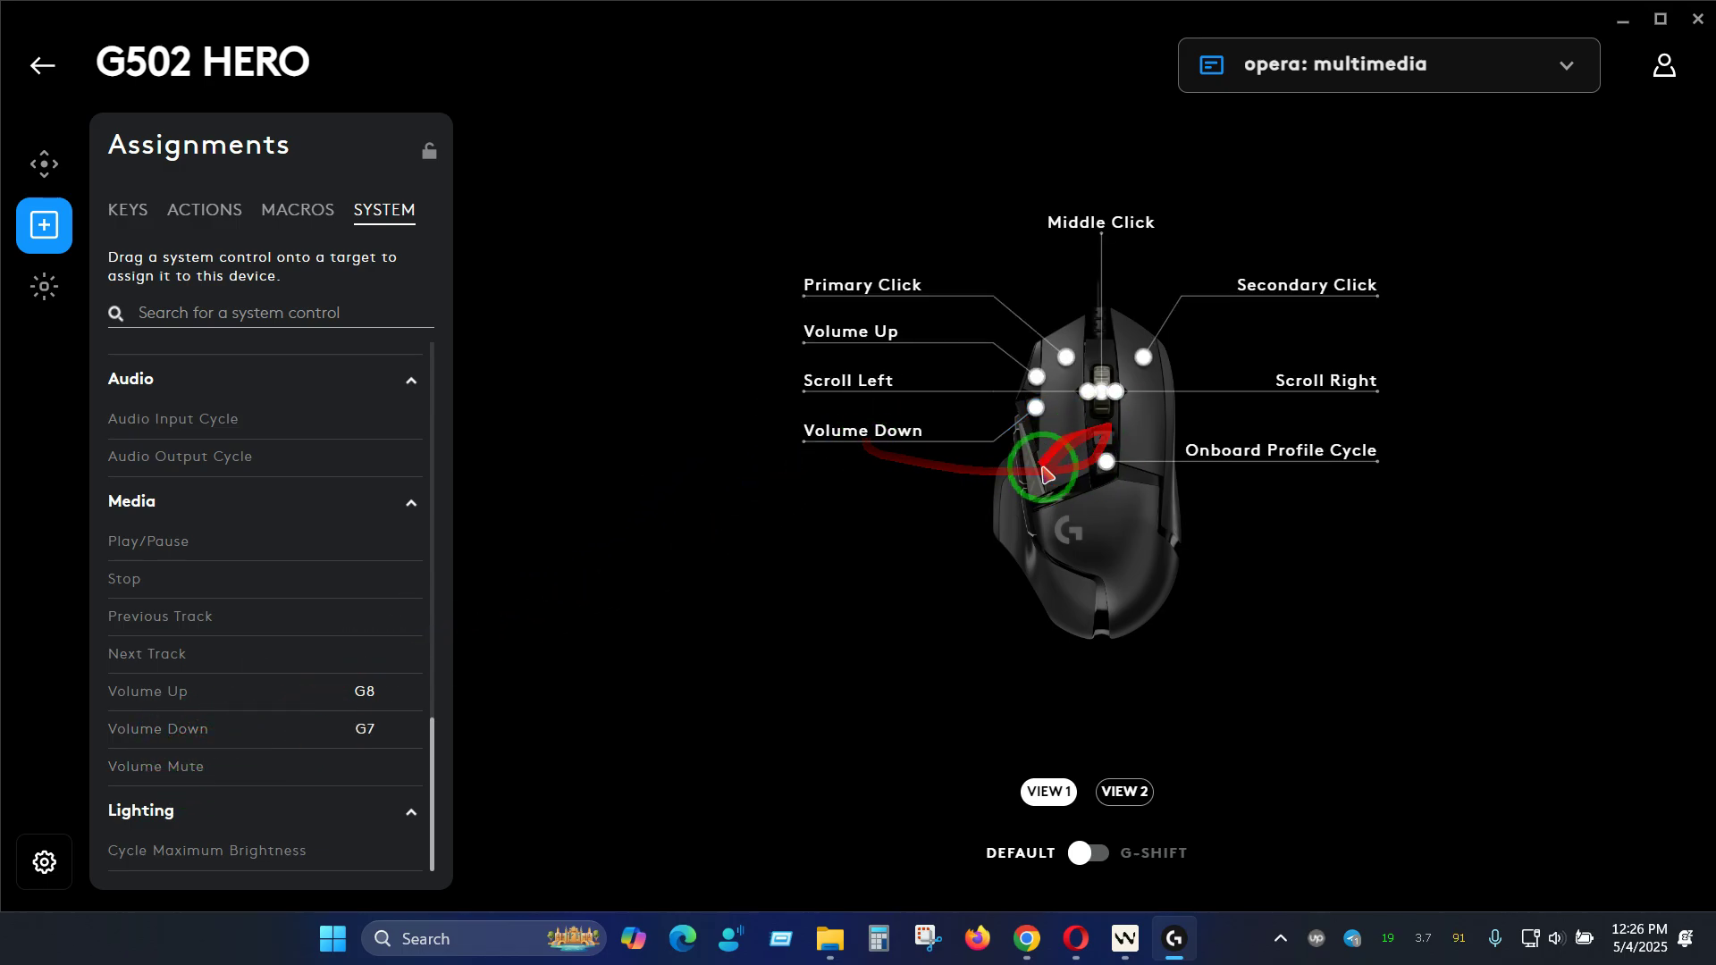
left_click(1123, 791)
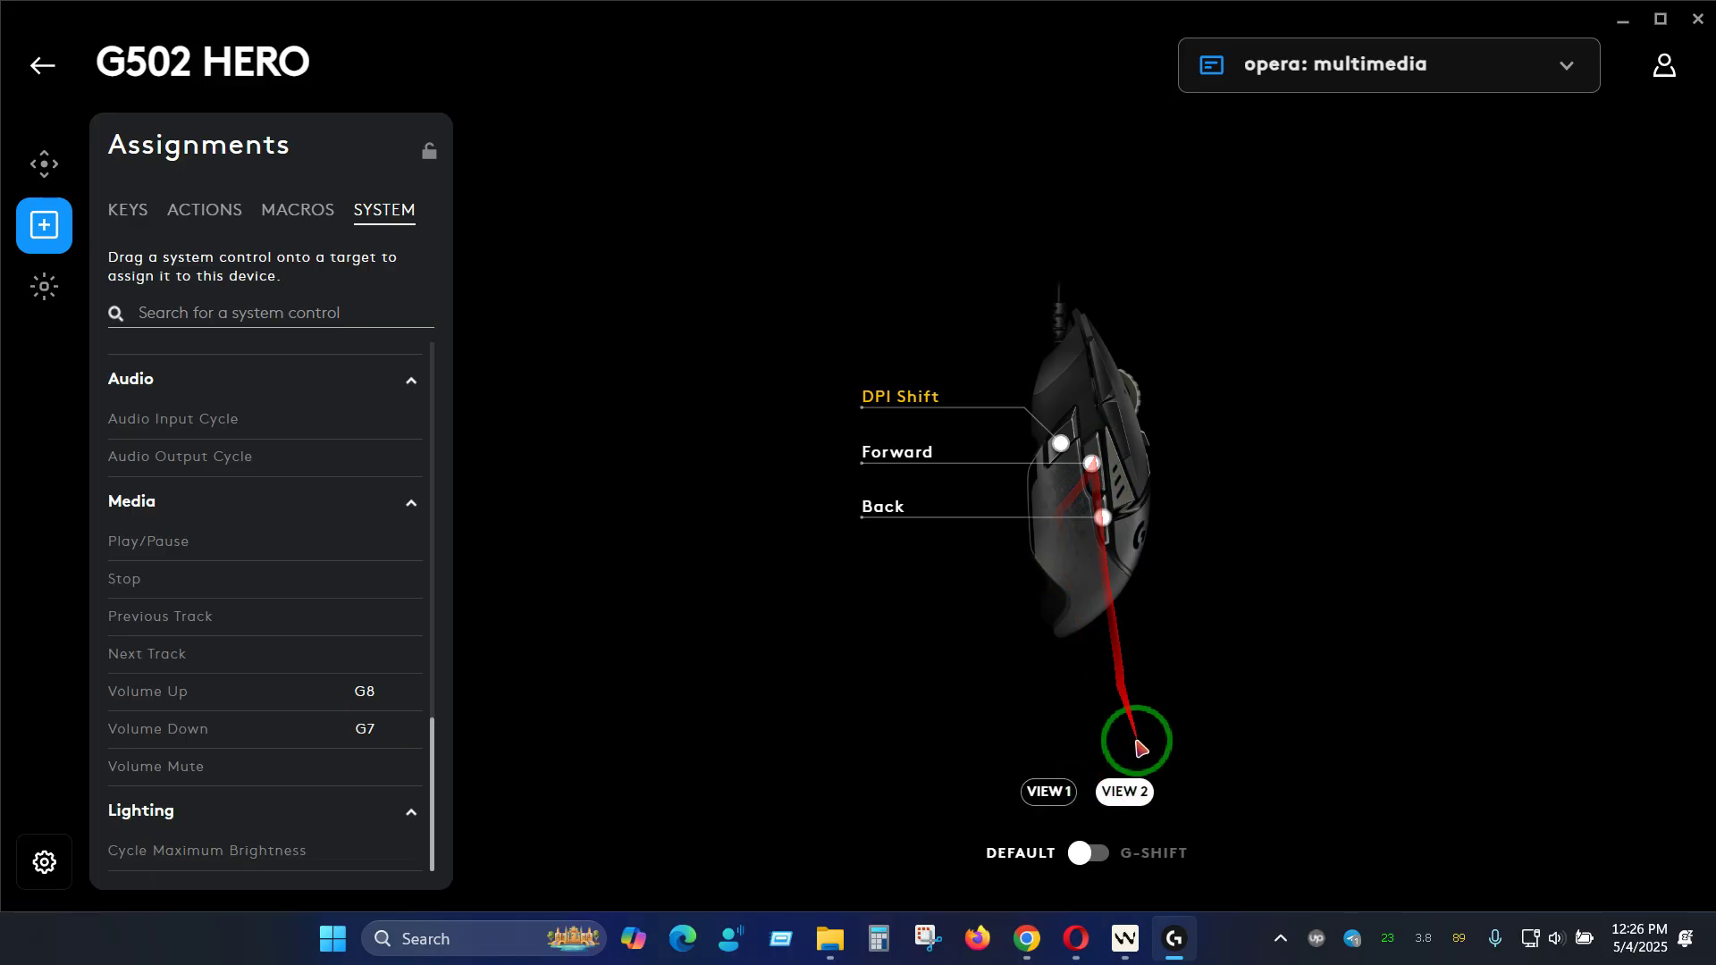
left_click(1048, 792)
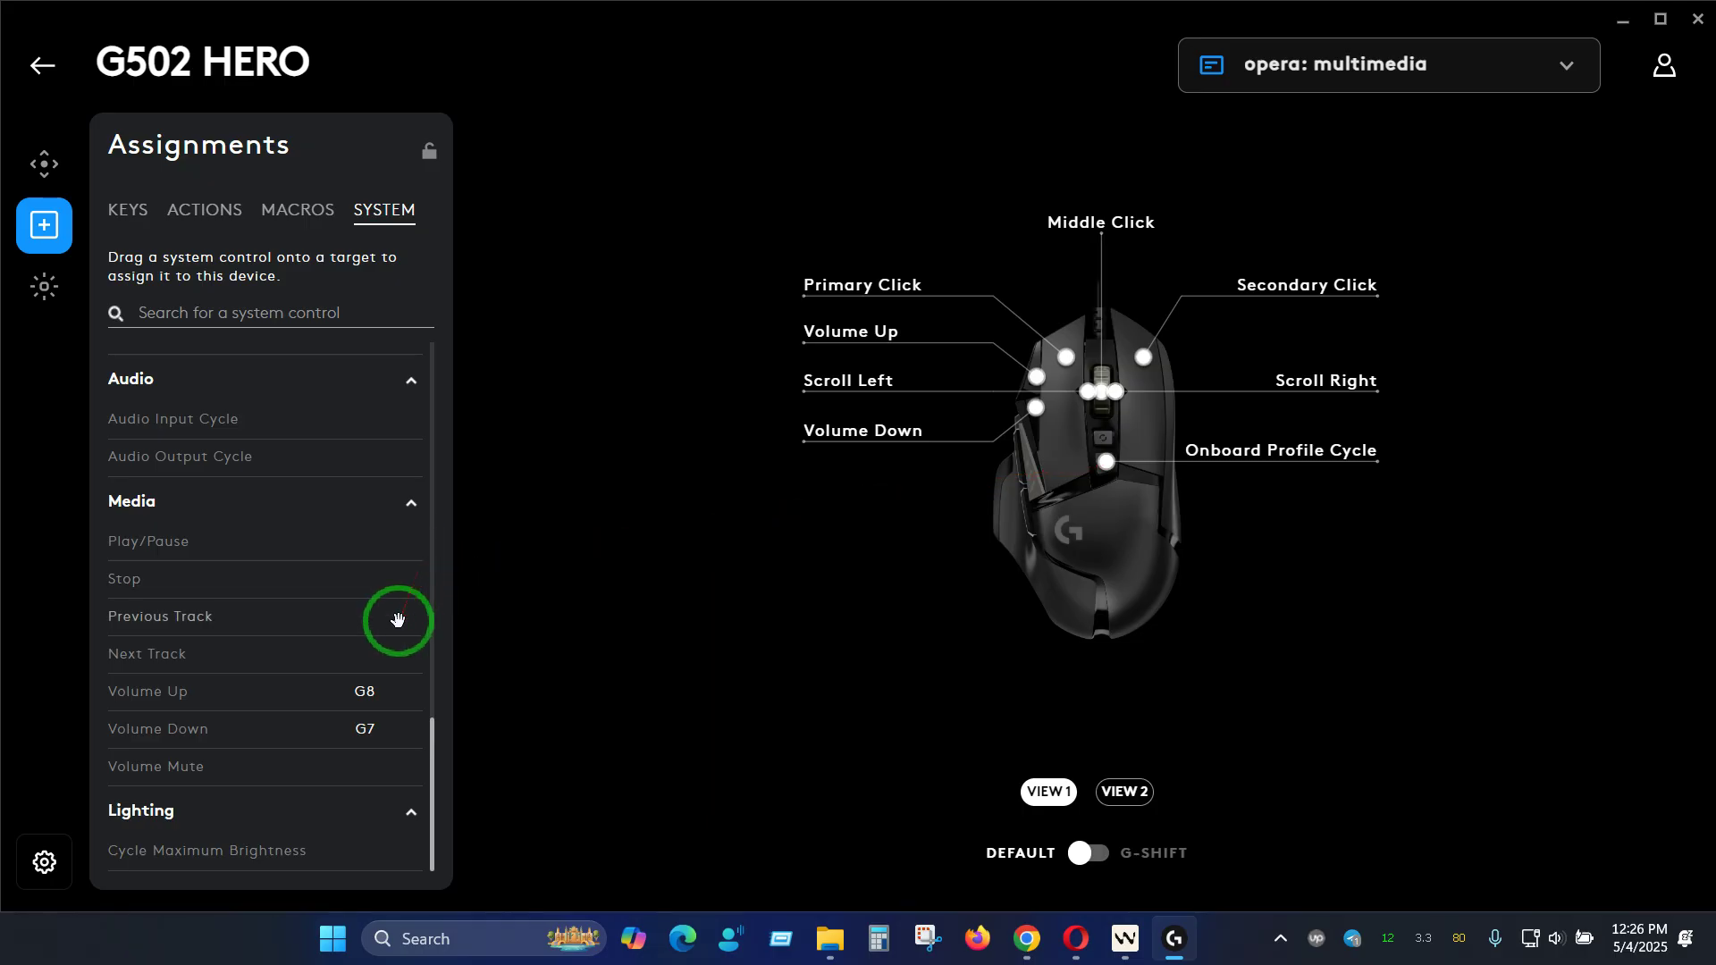
scroll(398, 619, "up", 5)
scroll(395, 617, "down", 5)
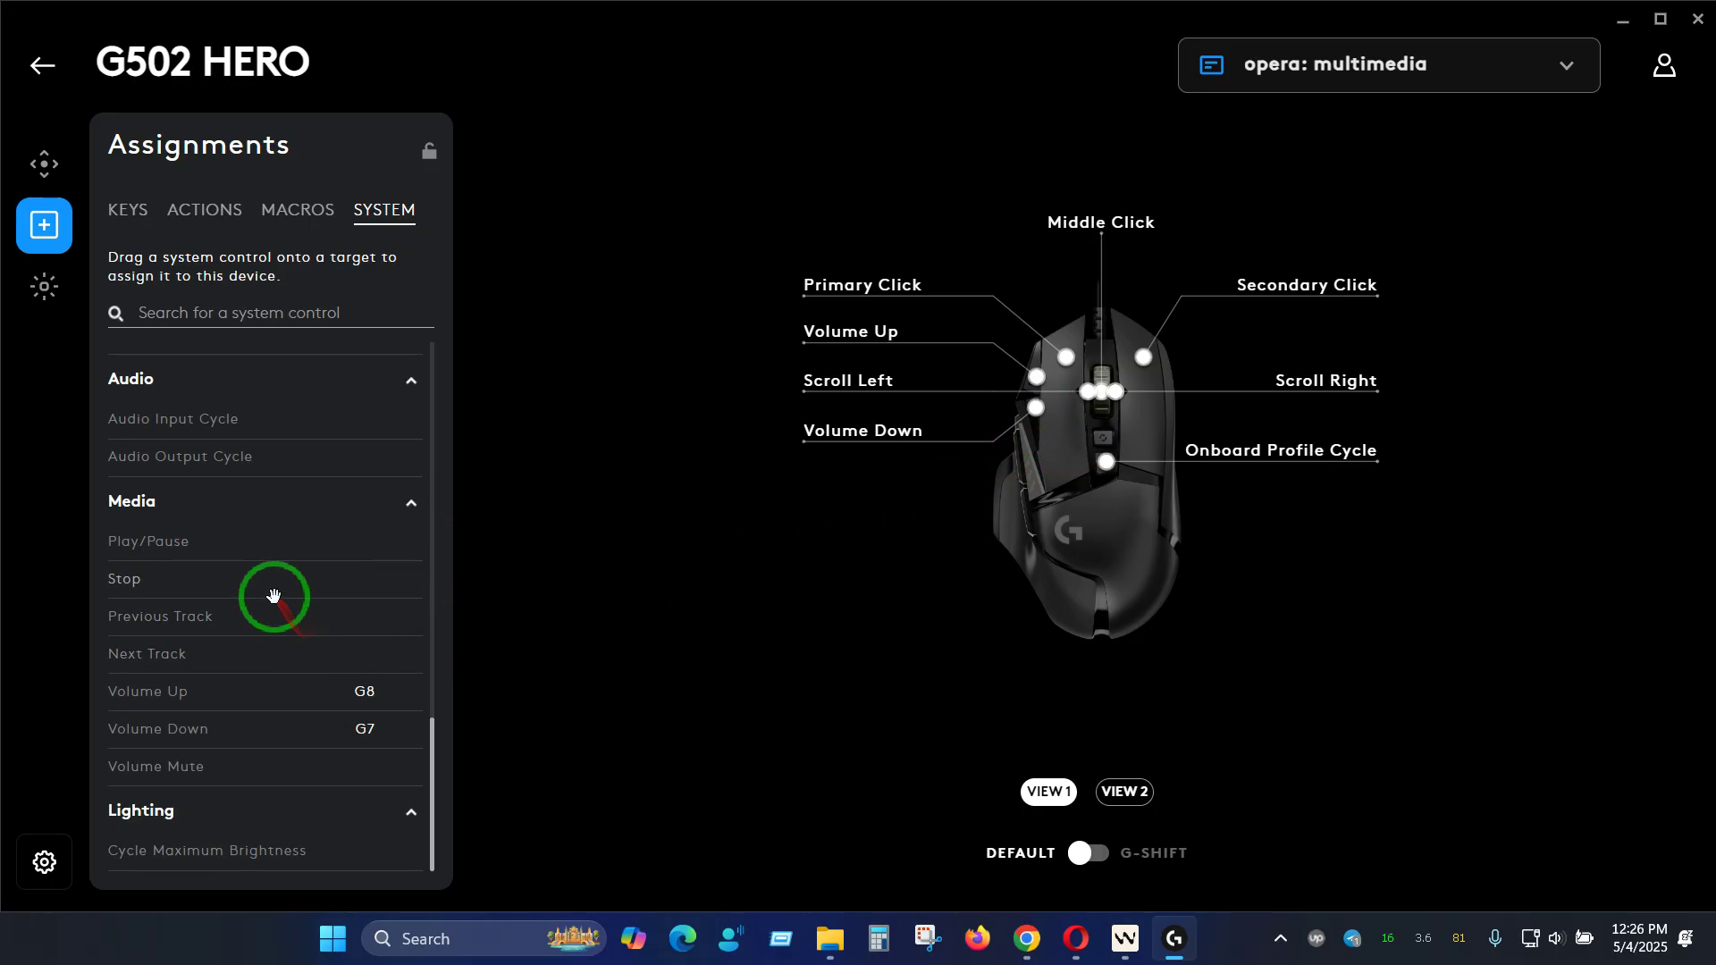
scroll(273, 597, "up", 5)
scroll(244, 629, "down", 3)
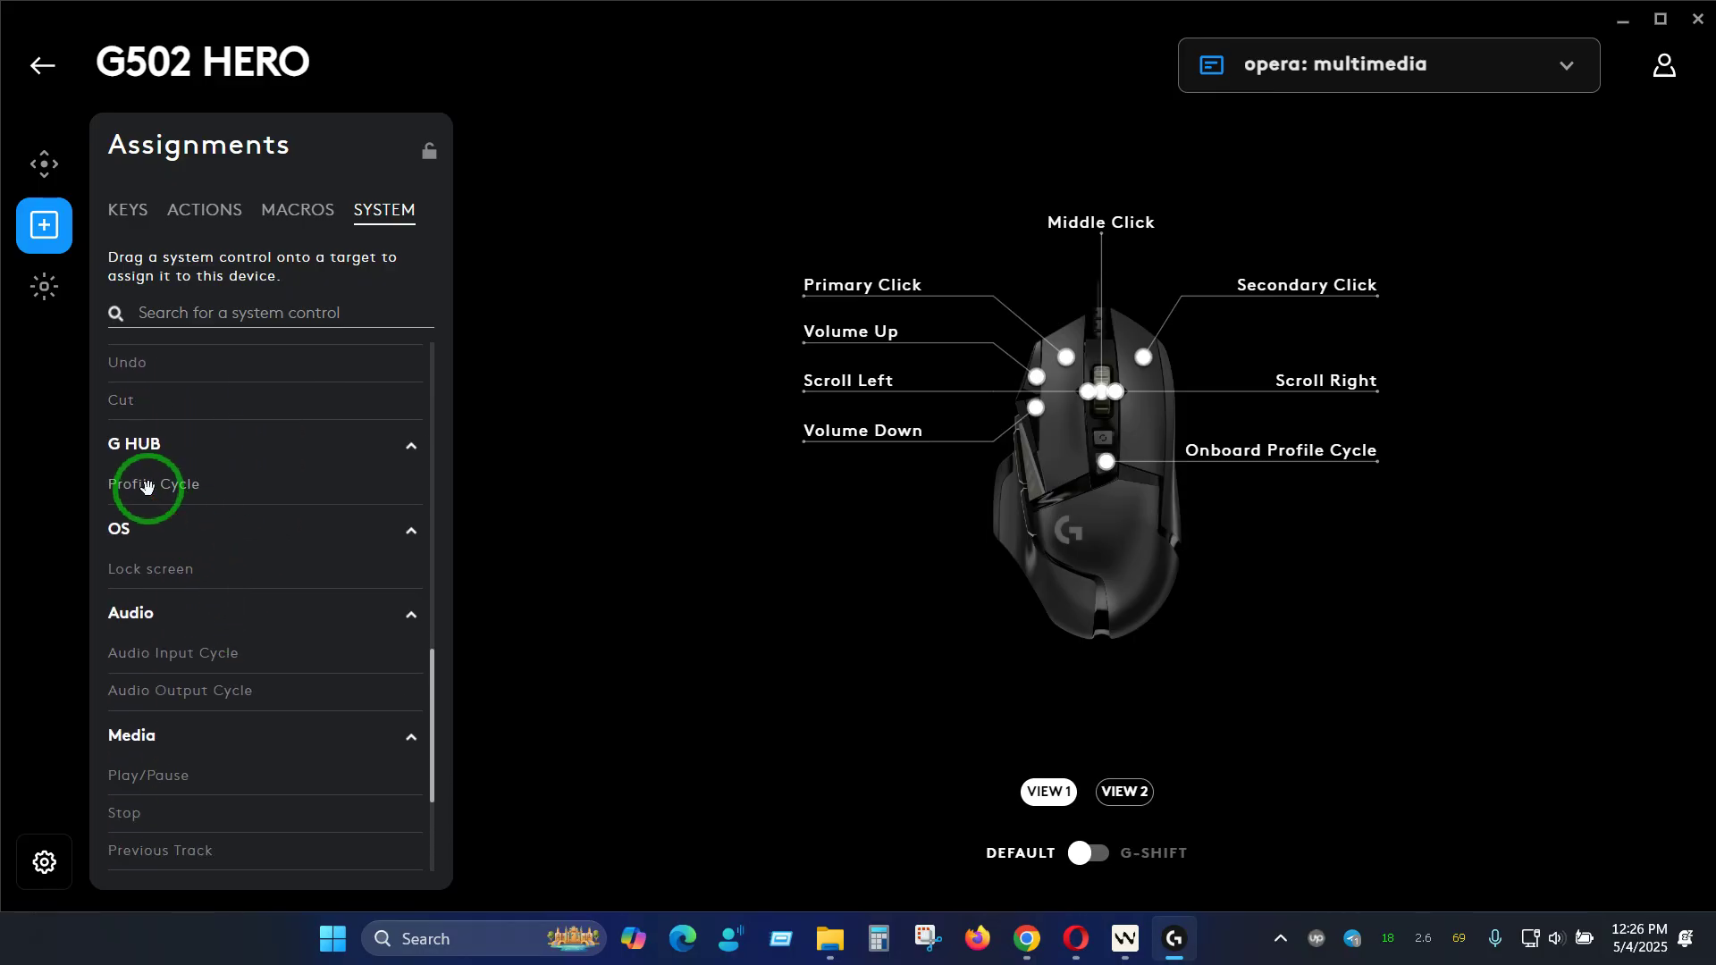
left_click_drag(147, 486, 234, 500)
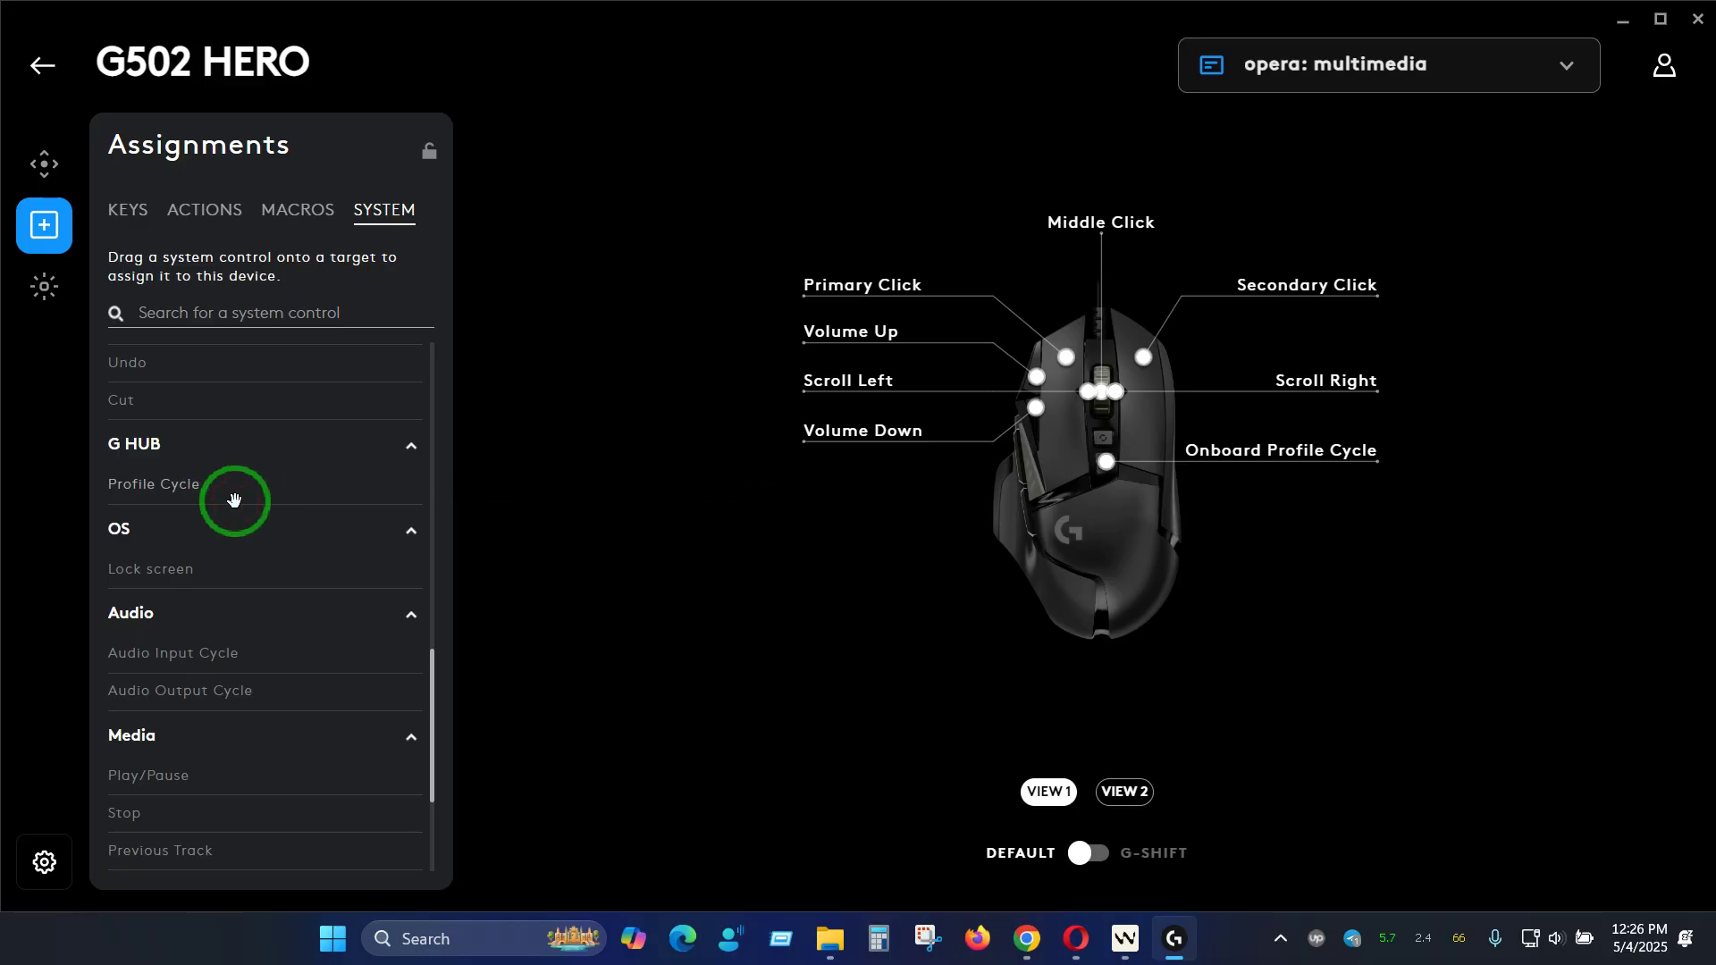
left_click(1251, 54)
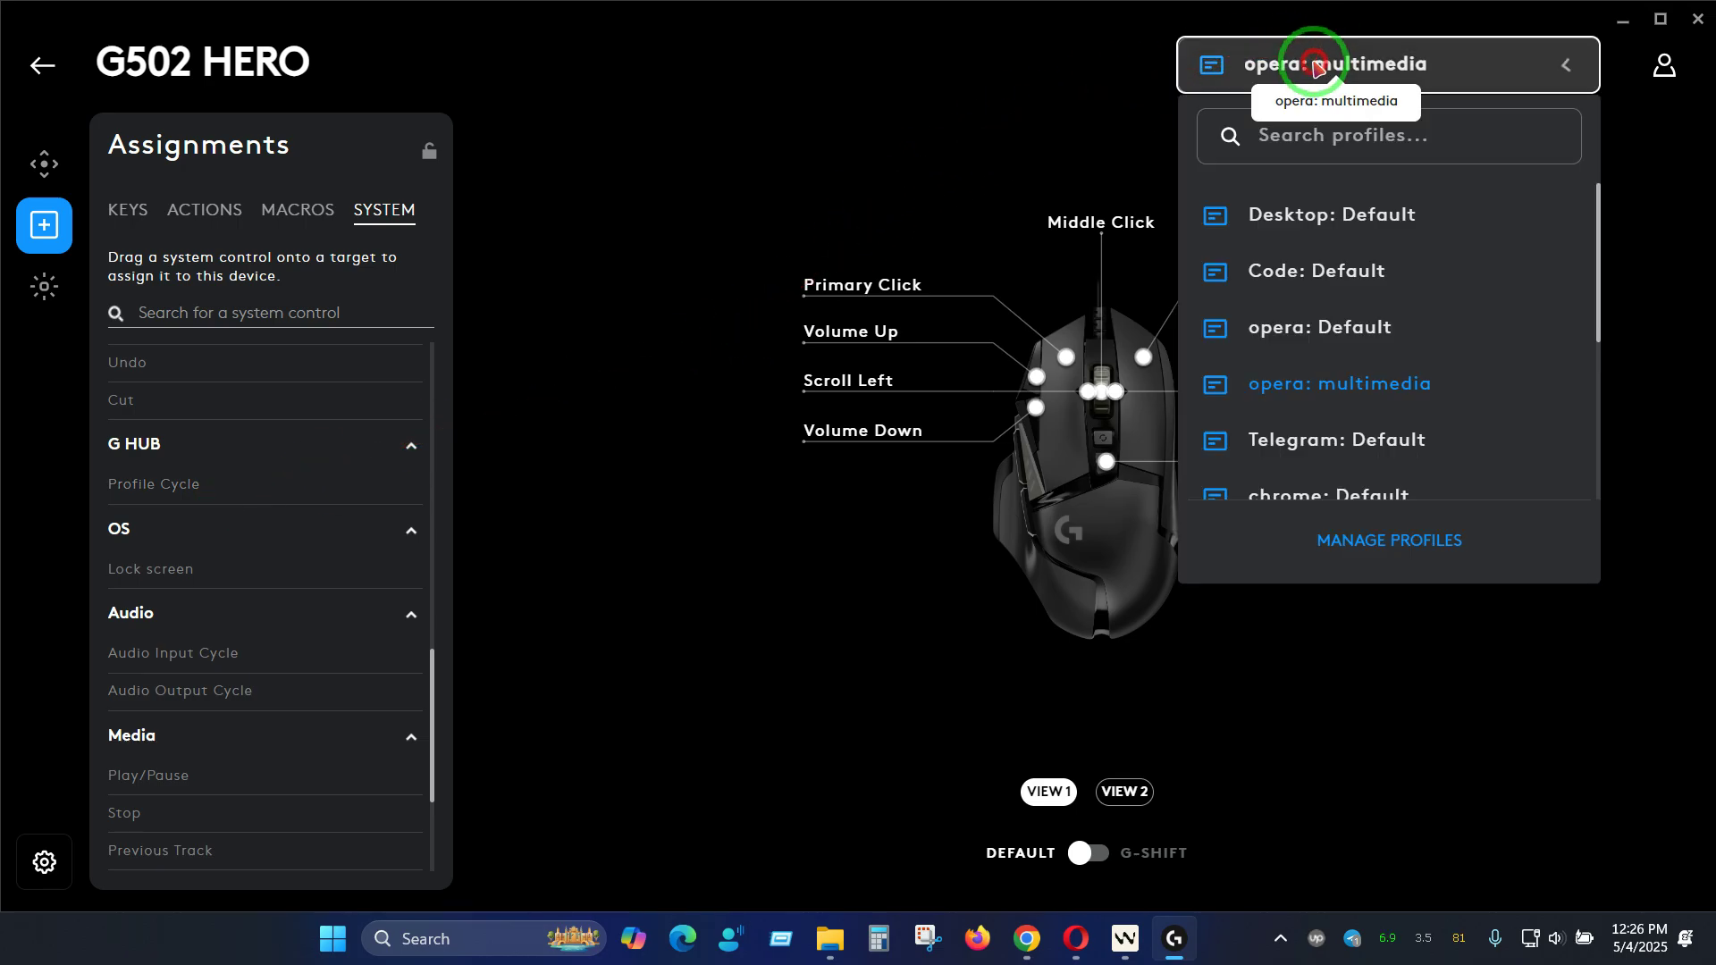
left_click(927, 669)
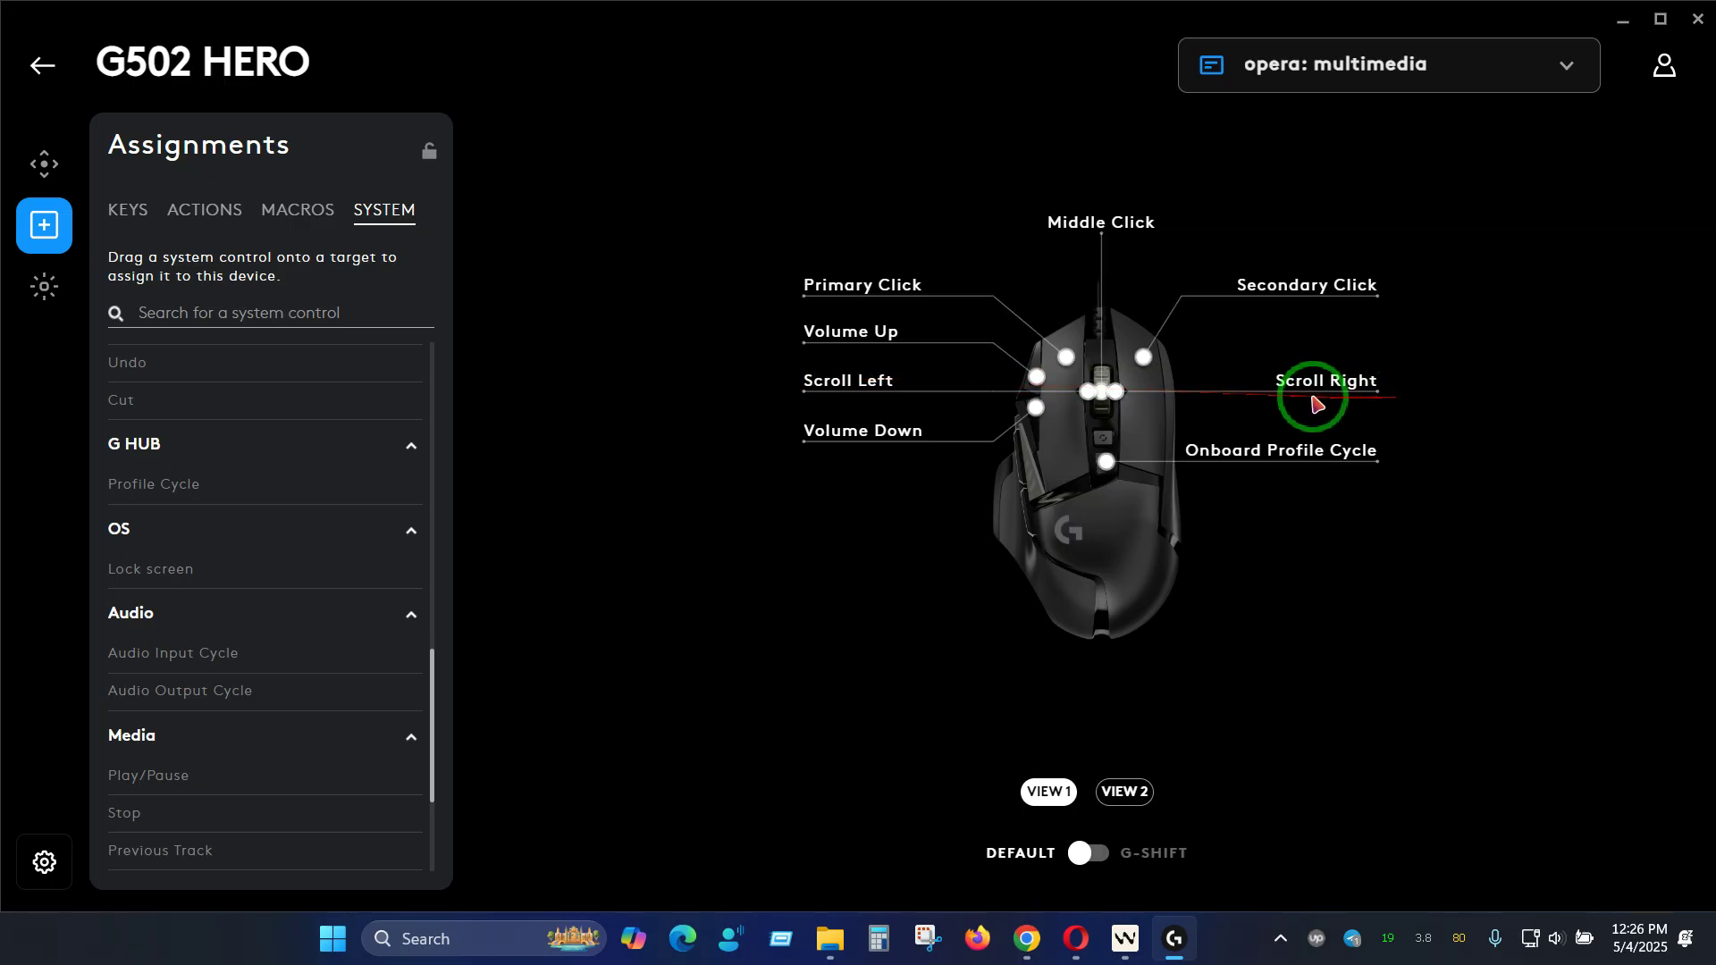
scroll(319, 579, "down", 3)
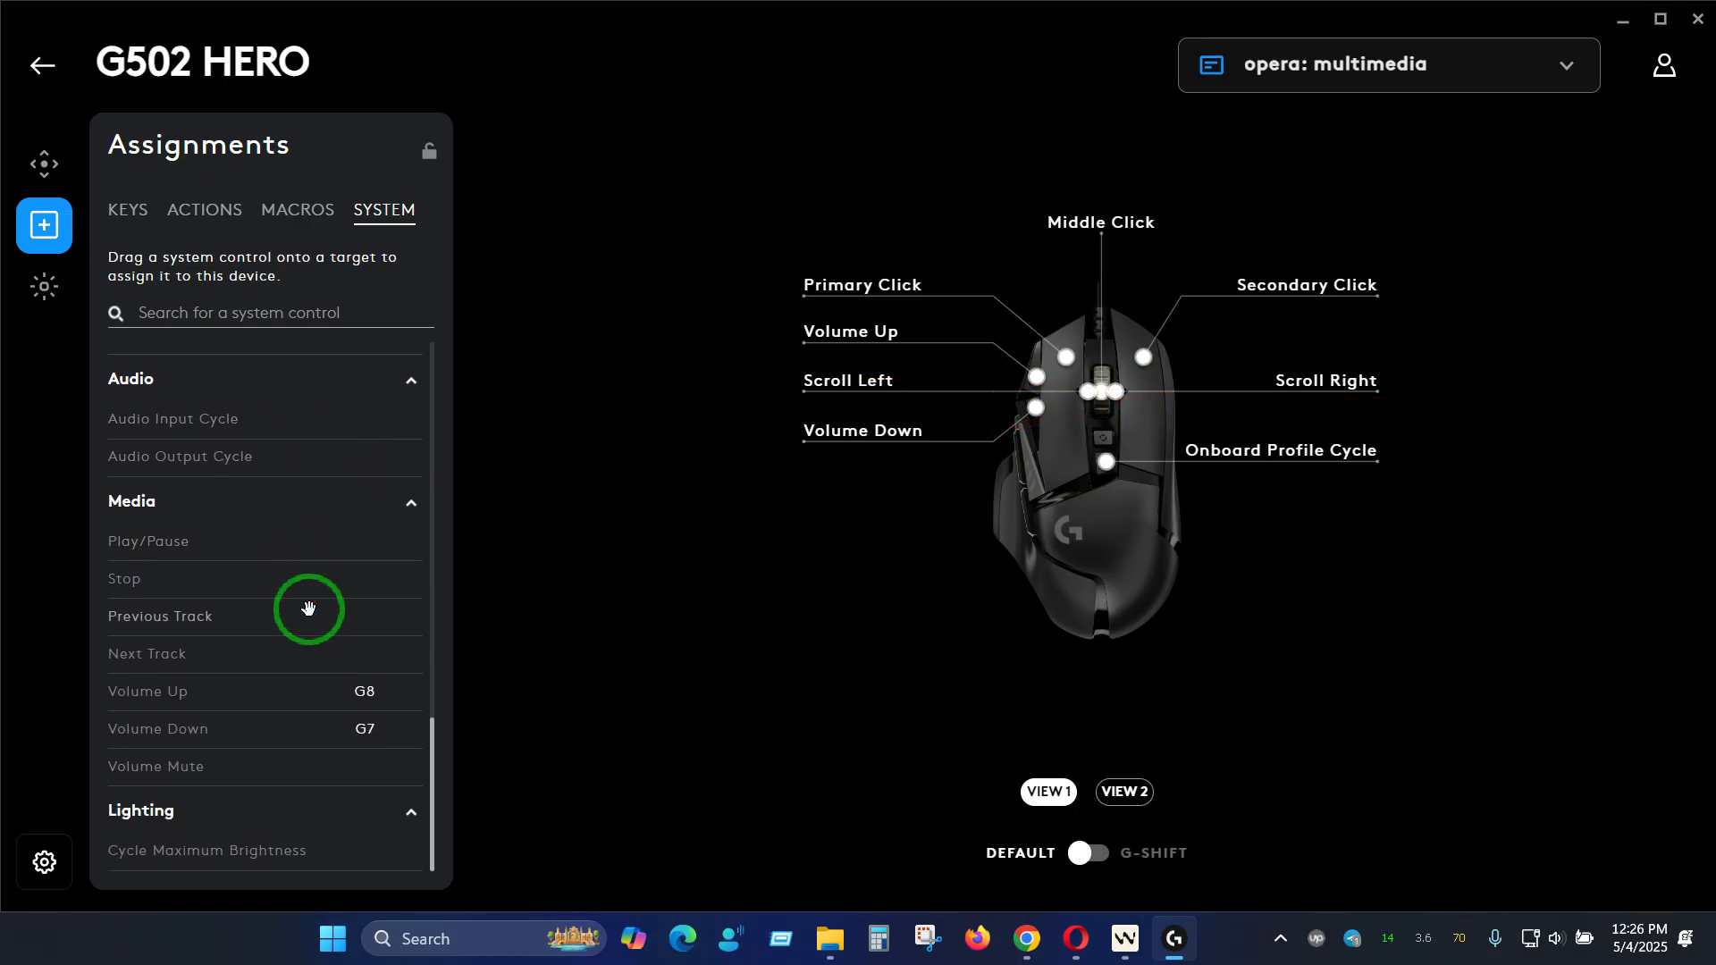
scroll(308, 608, "up", 8)
scroll(308, 608, "up", 5)
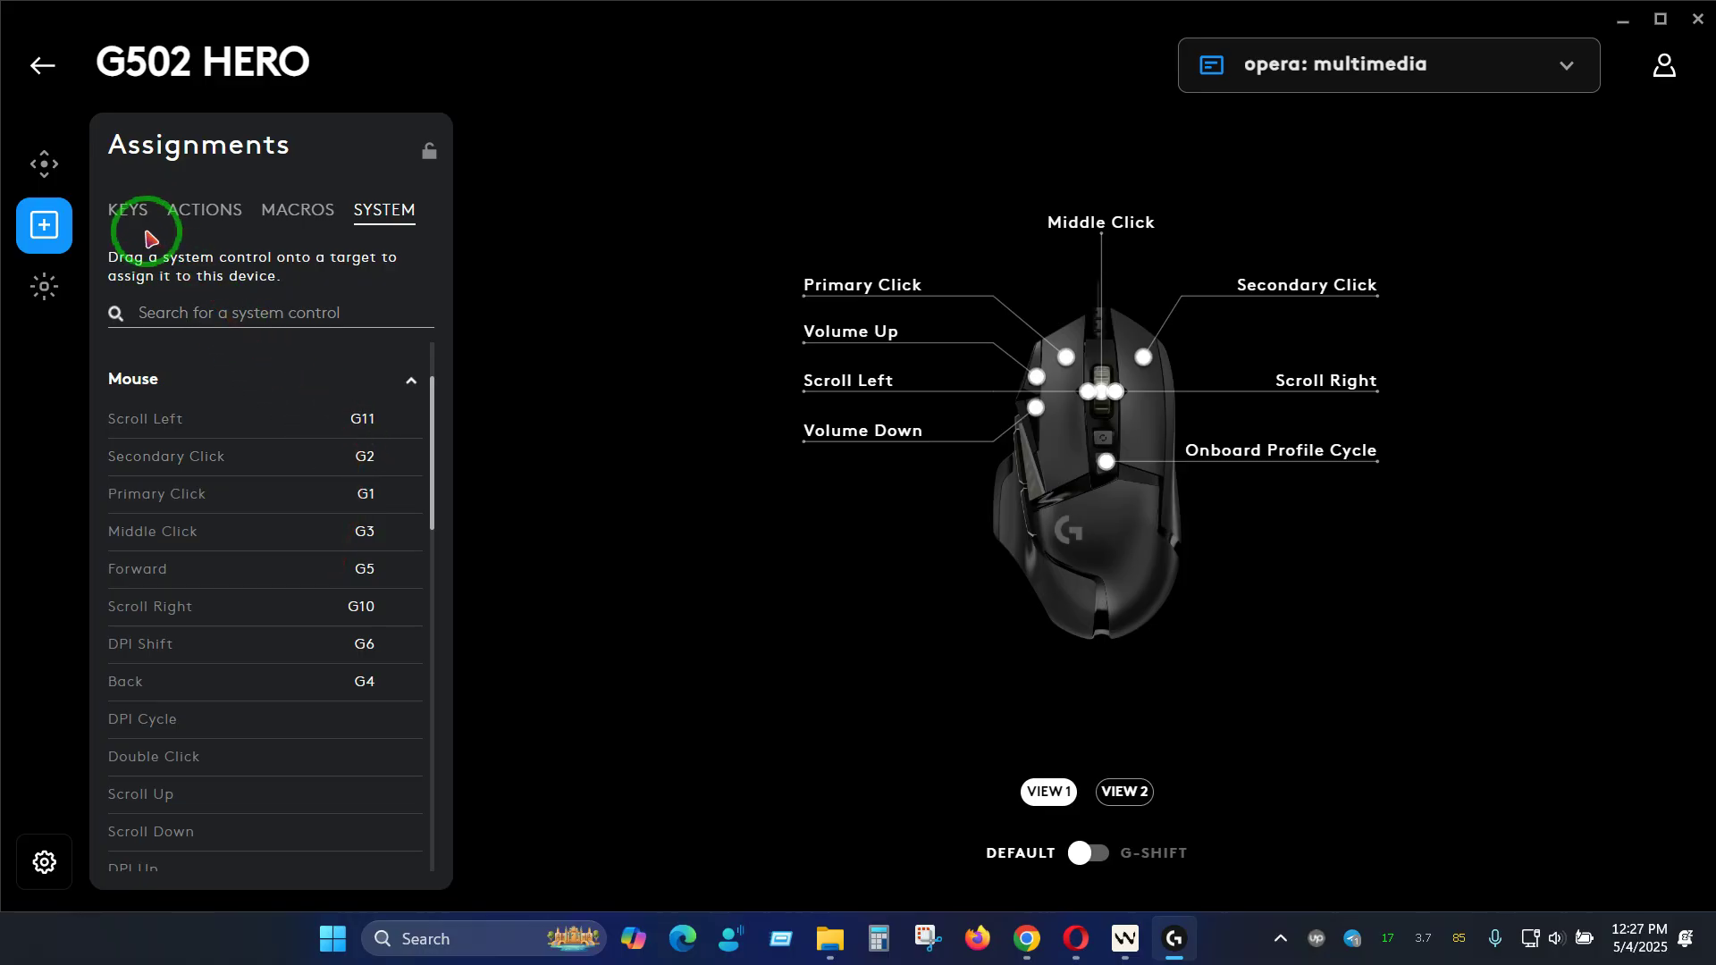
- Assign the Left arrow key to Scroll Left (G11) and the Right arrow key to Scroll Right (G10)
left_click(126, 209)
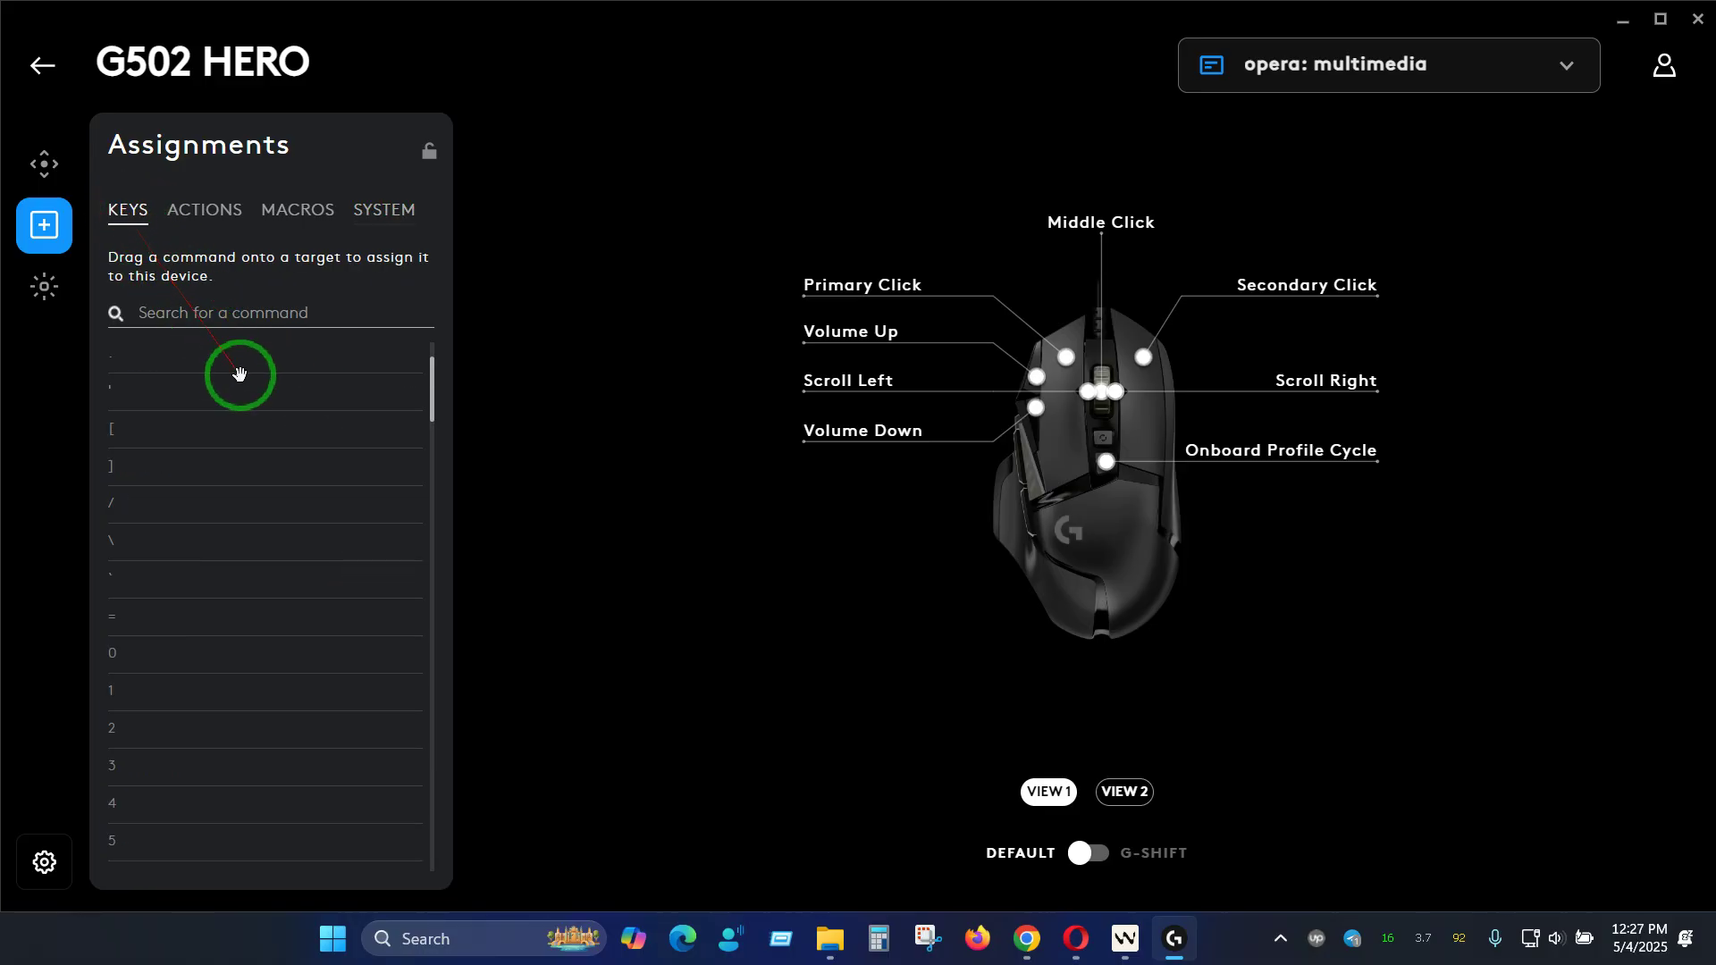
left_click(253, 311)
type("lef")
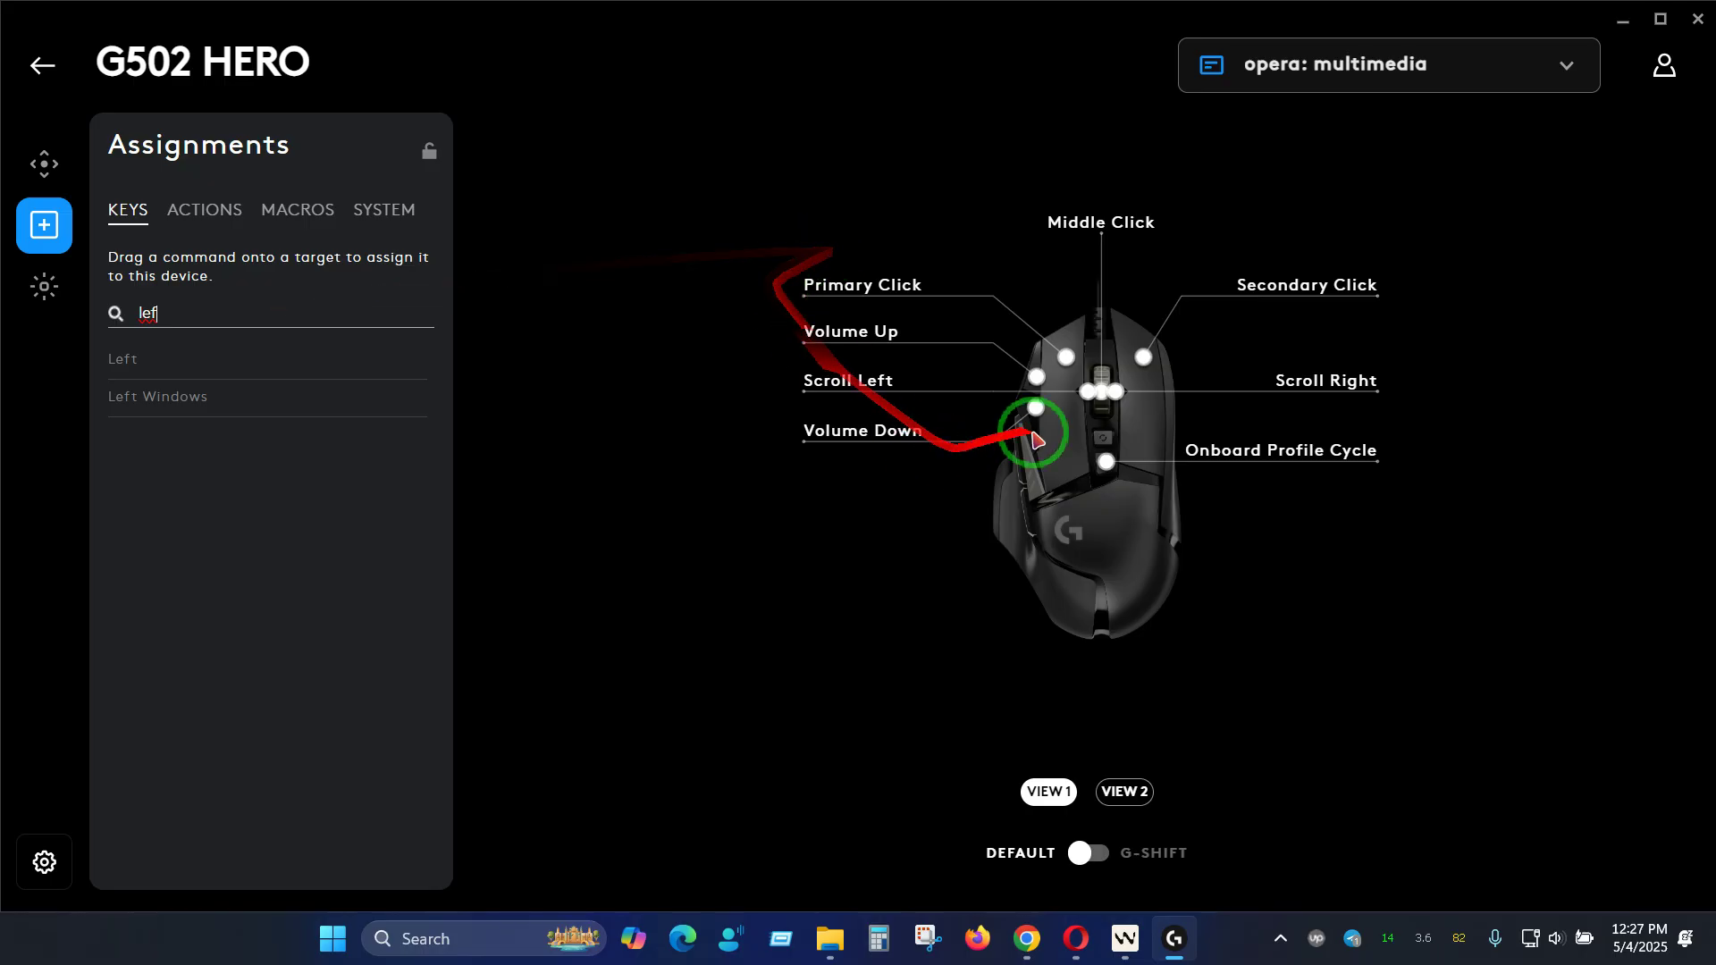
left_click_drag(117, 357, 883, 380)
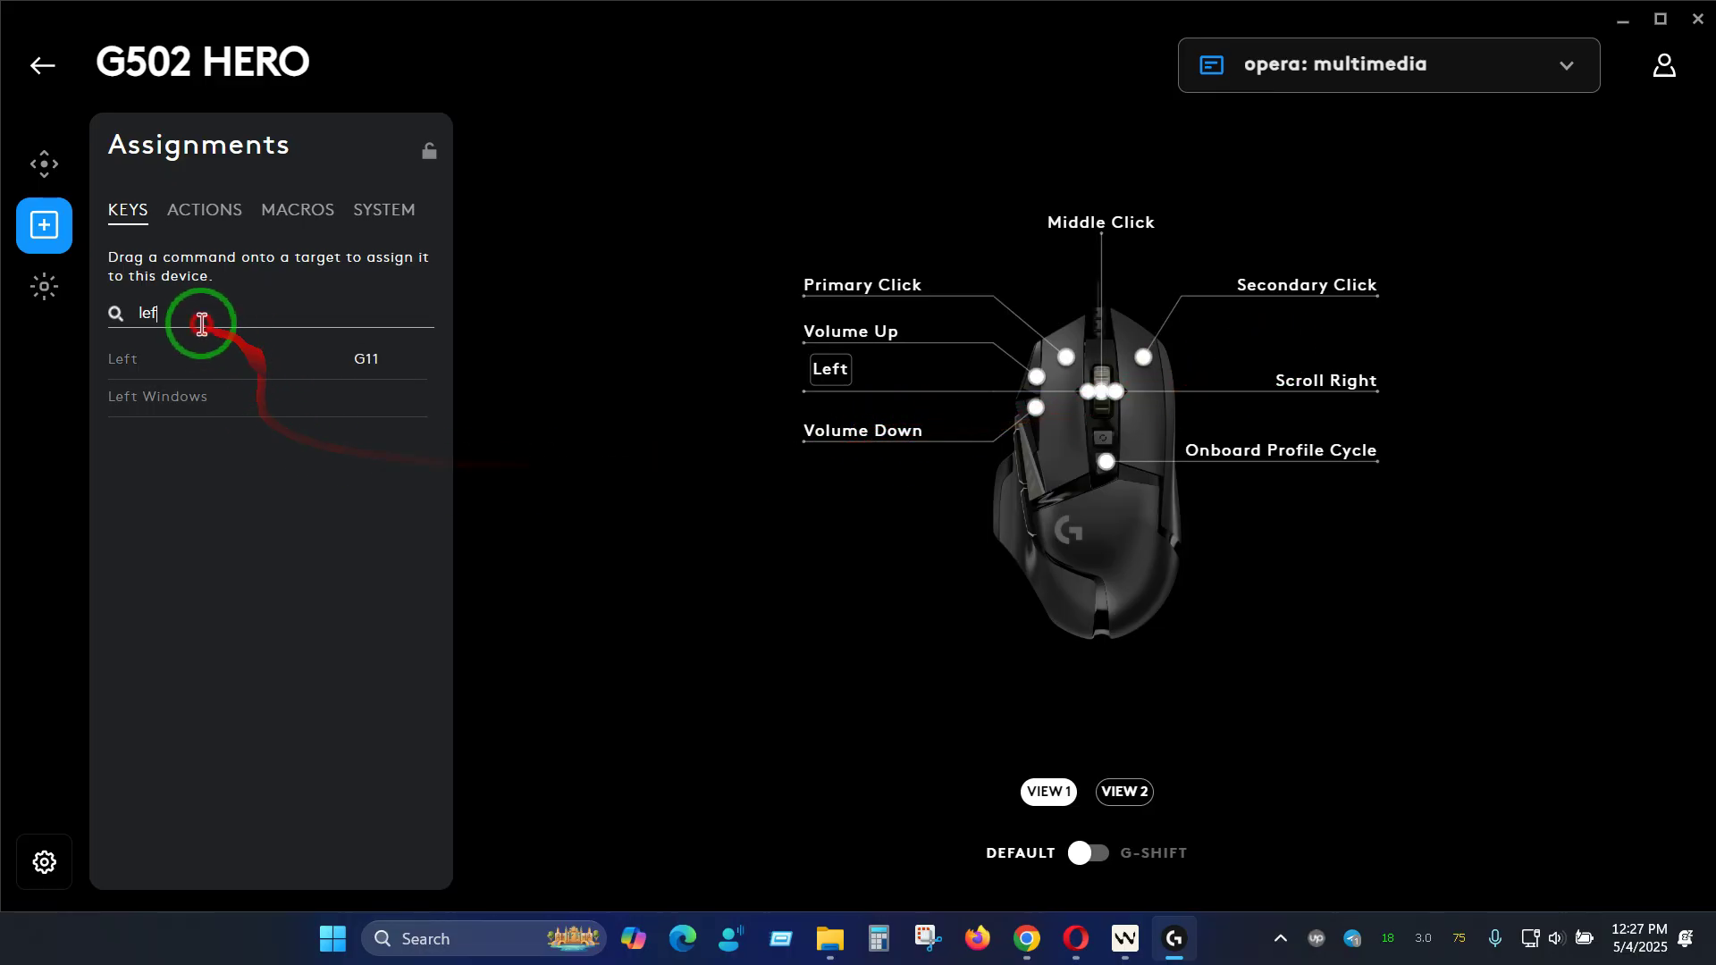
left_click_drag(192, 313, 67, 324)
type("rig")
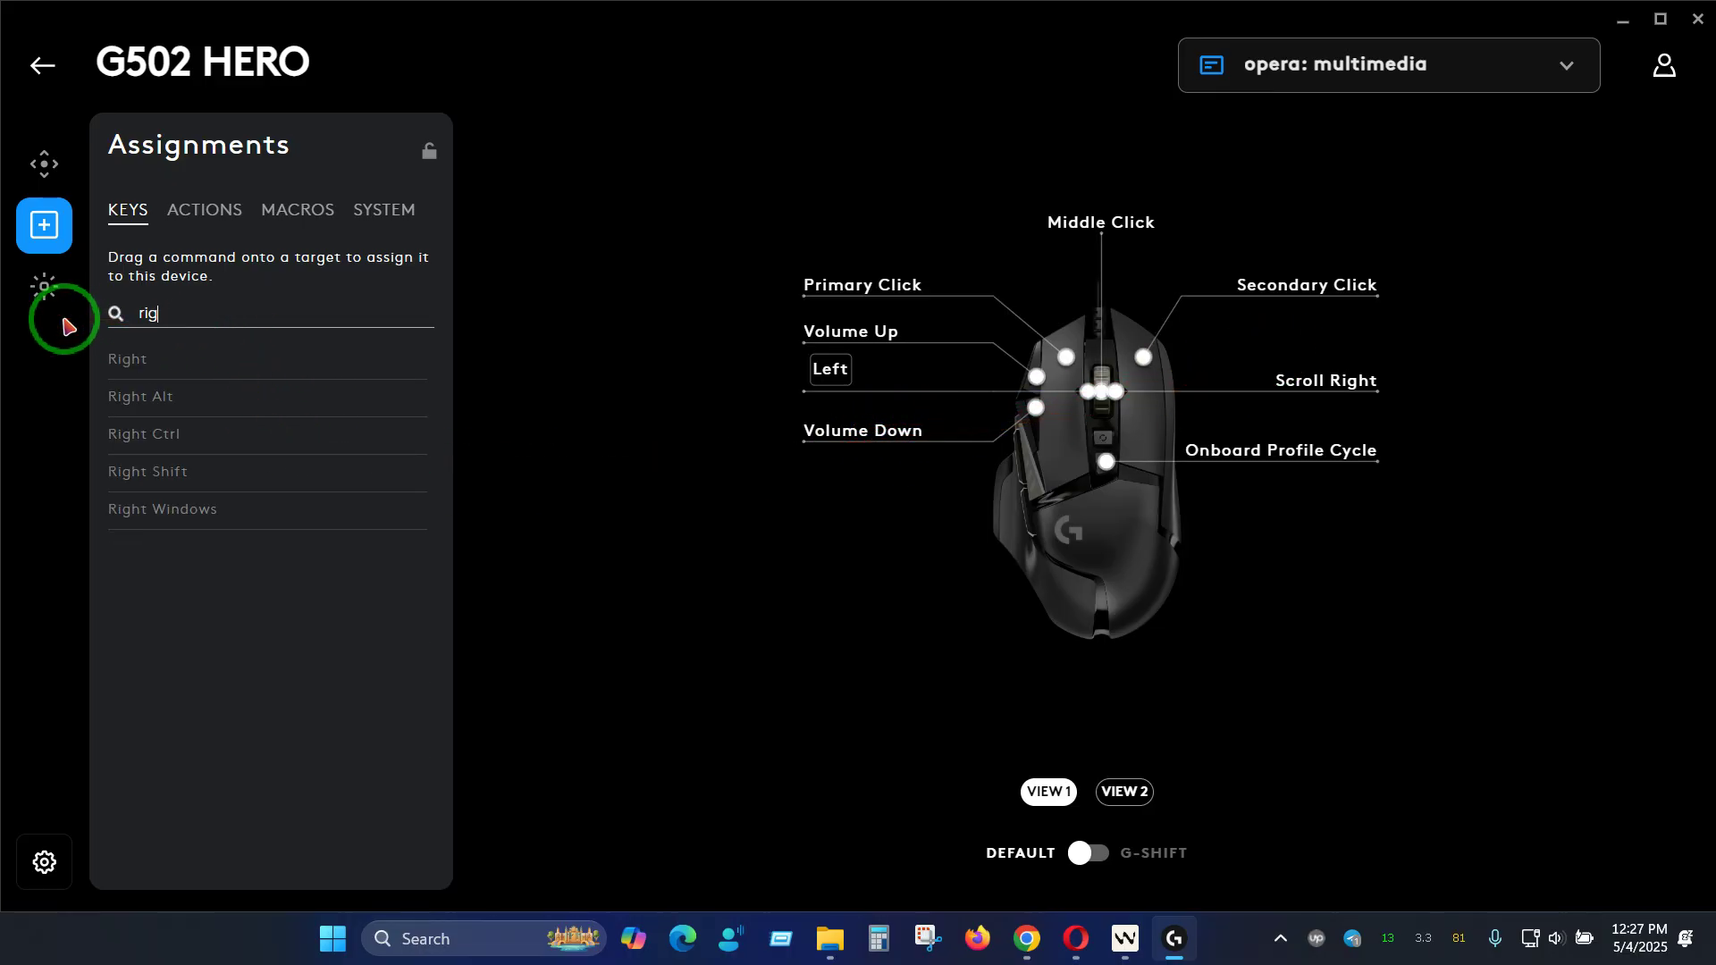
left_click_drag(140, 360, 1359, 387)
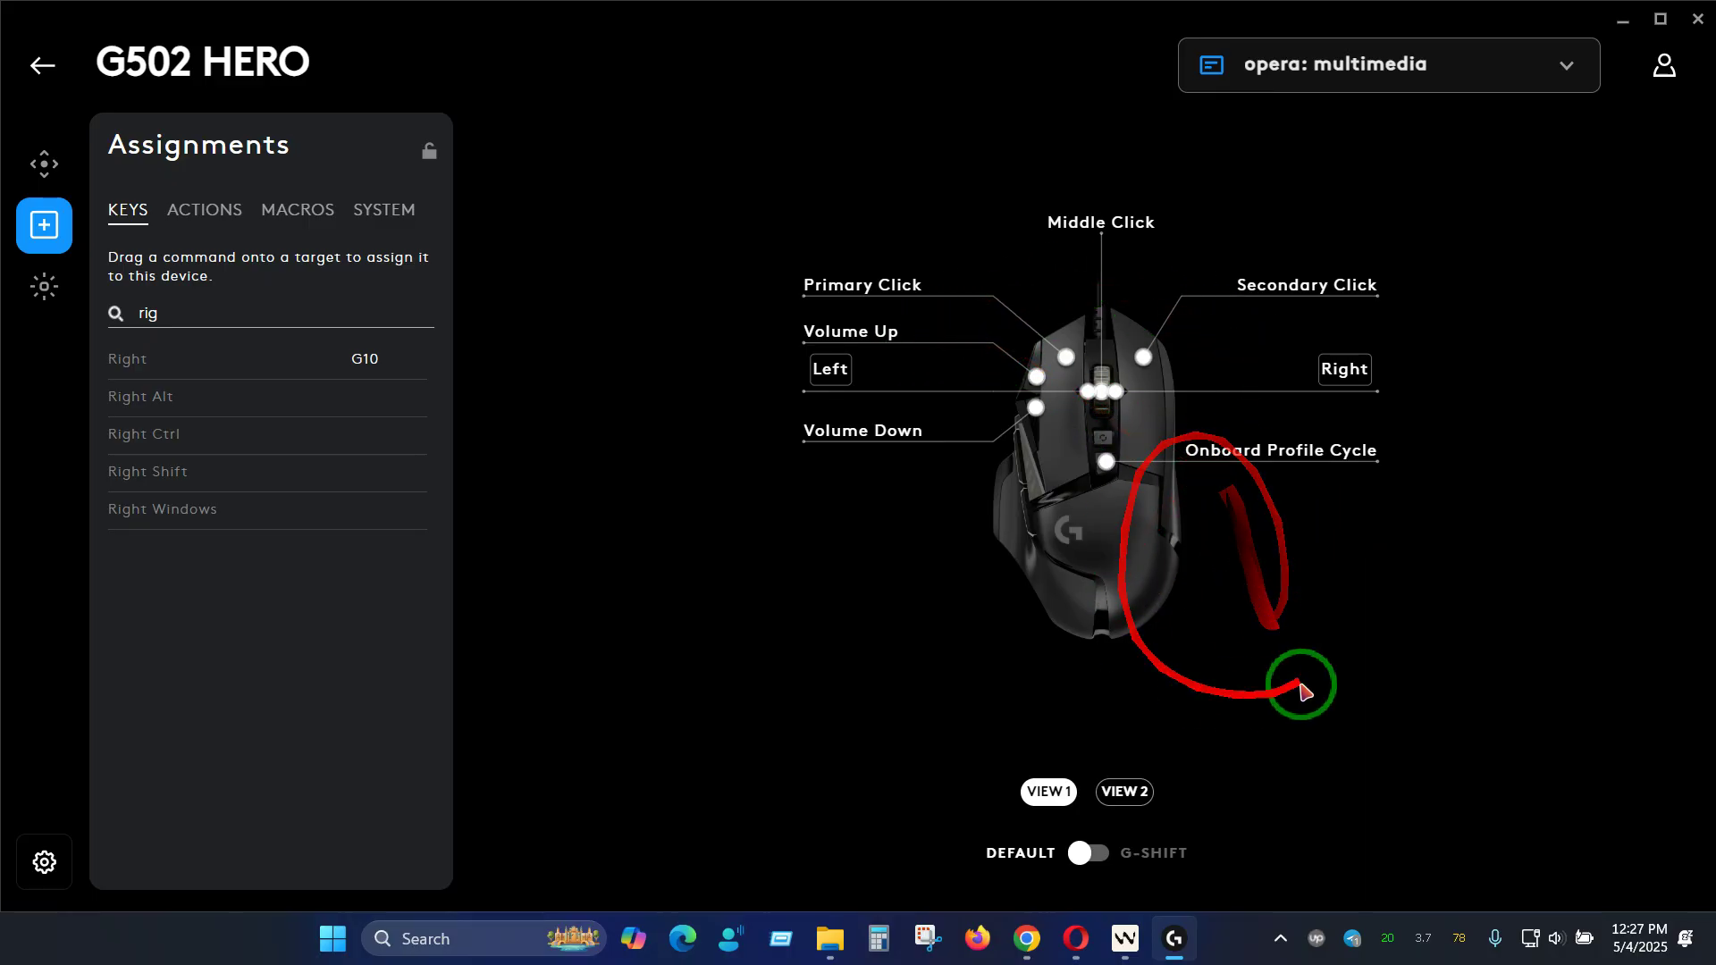
left_click(393, 214)
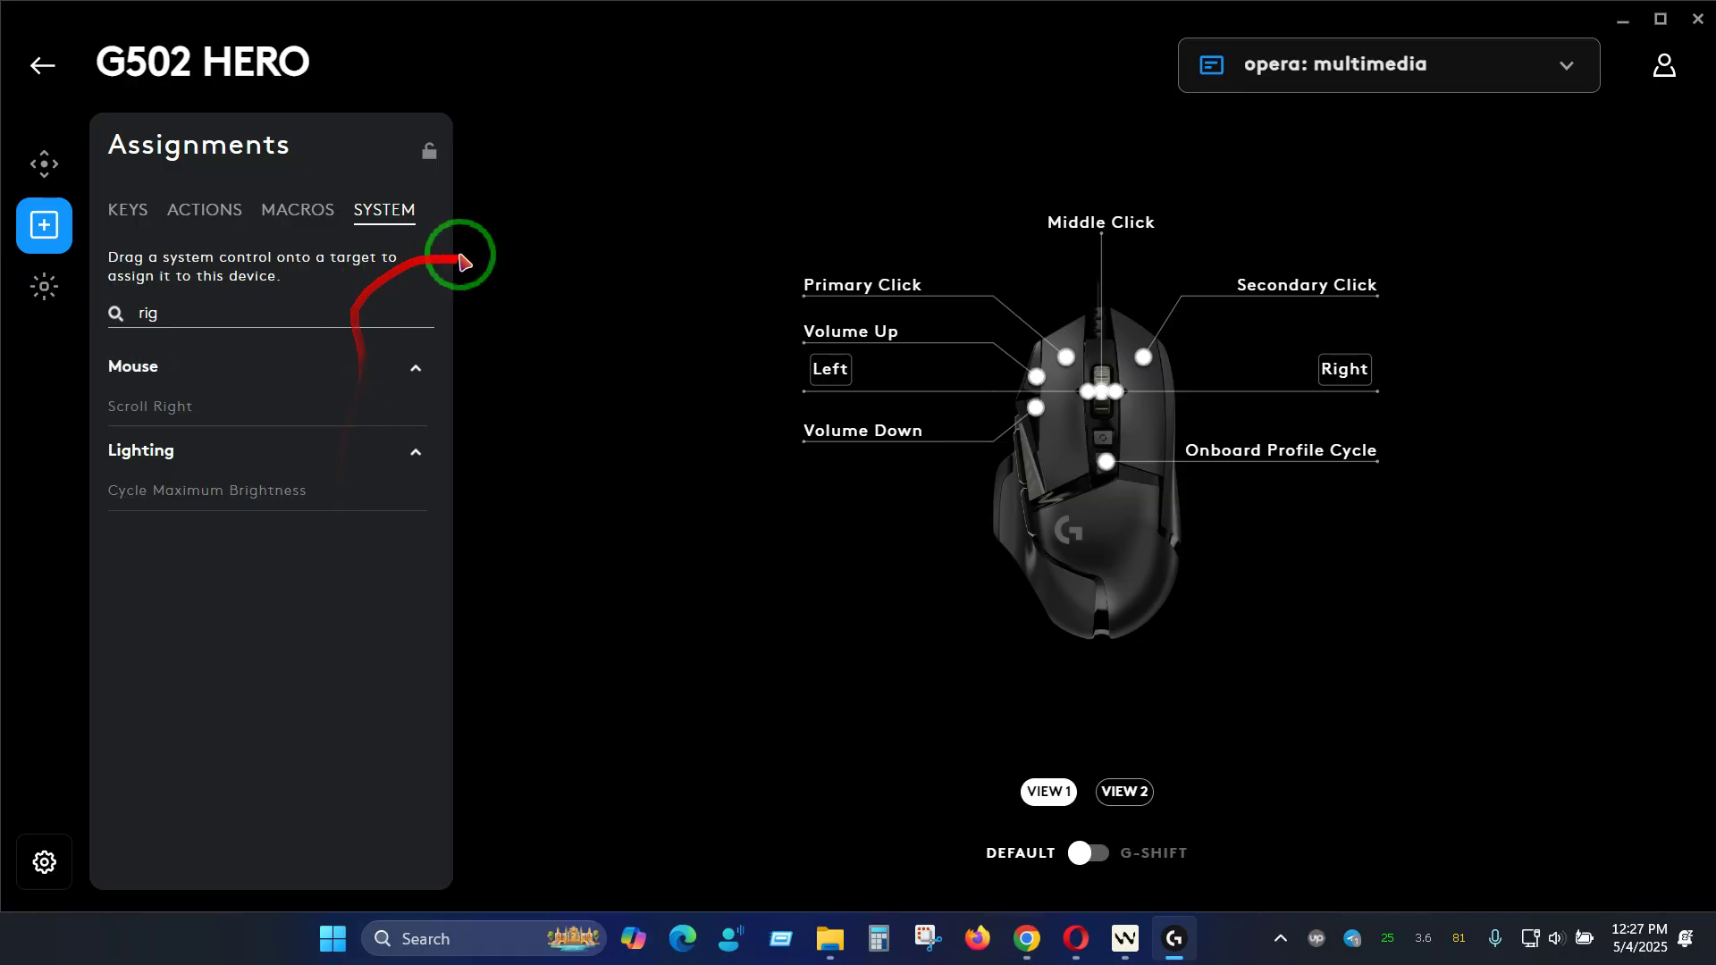
- Clear the 'rig' search and drag the G HUB Profile Cycle control onto the G9 button
left_click_drag(307, 318, 59, 338)
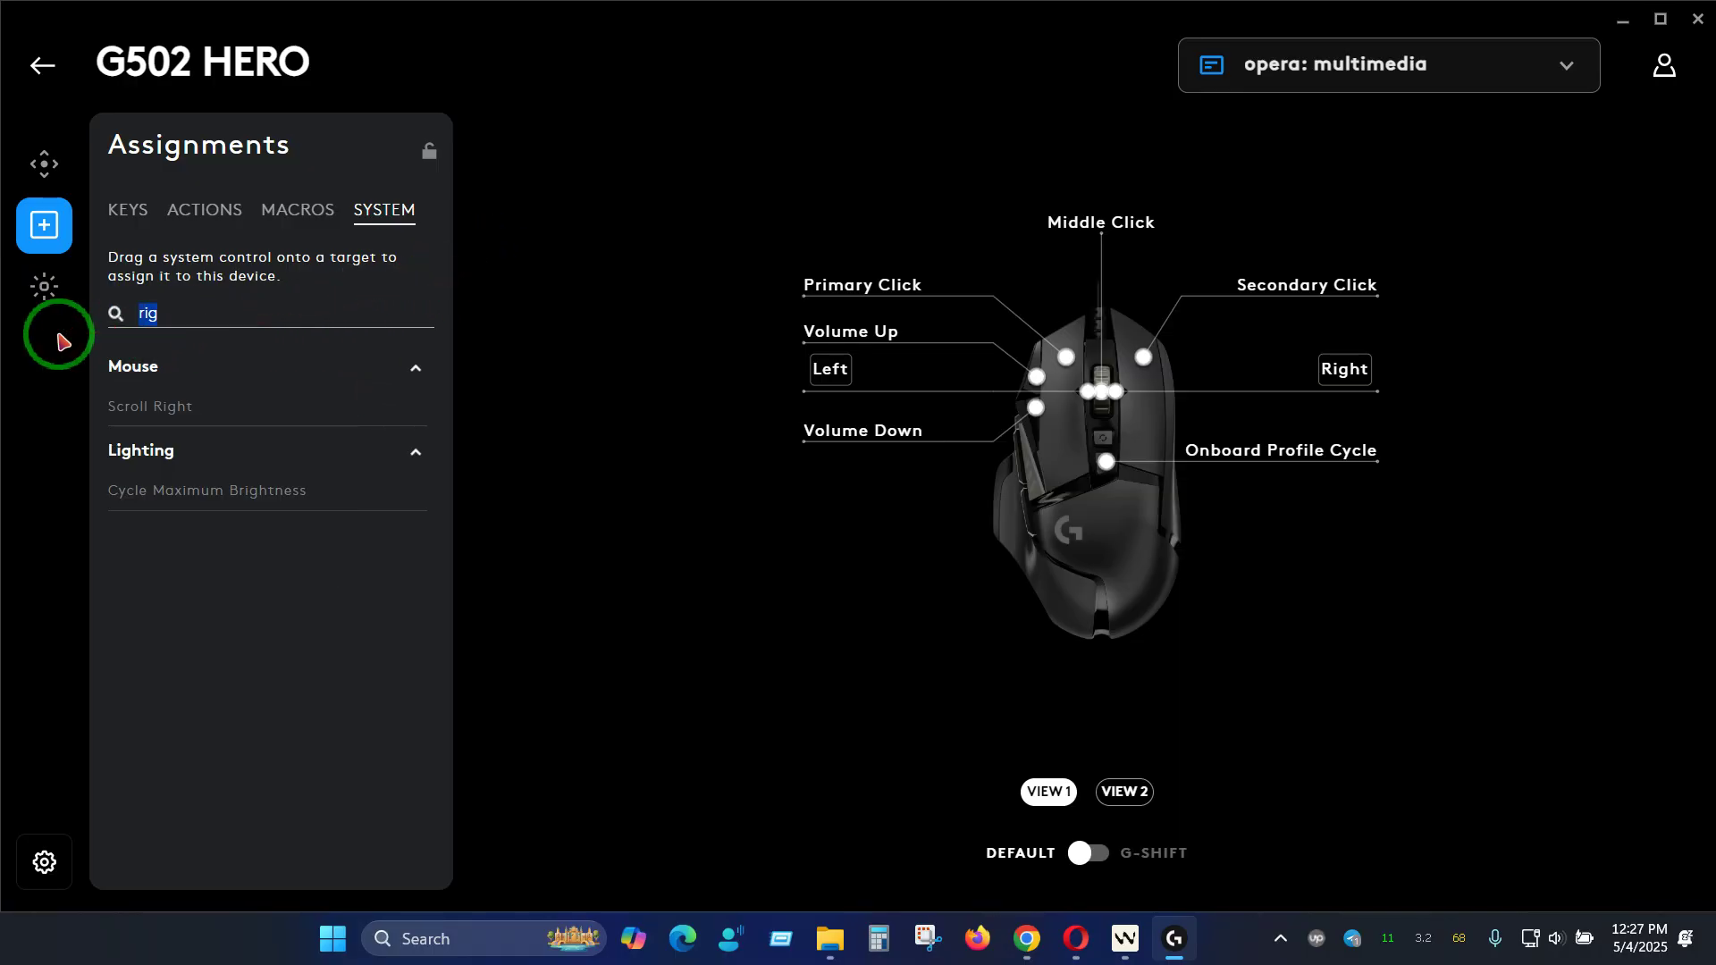
key("BackSpace")
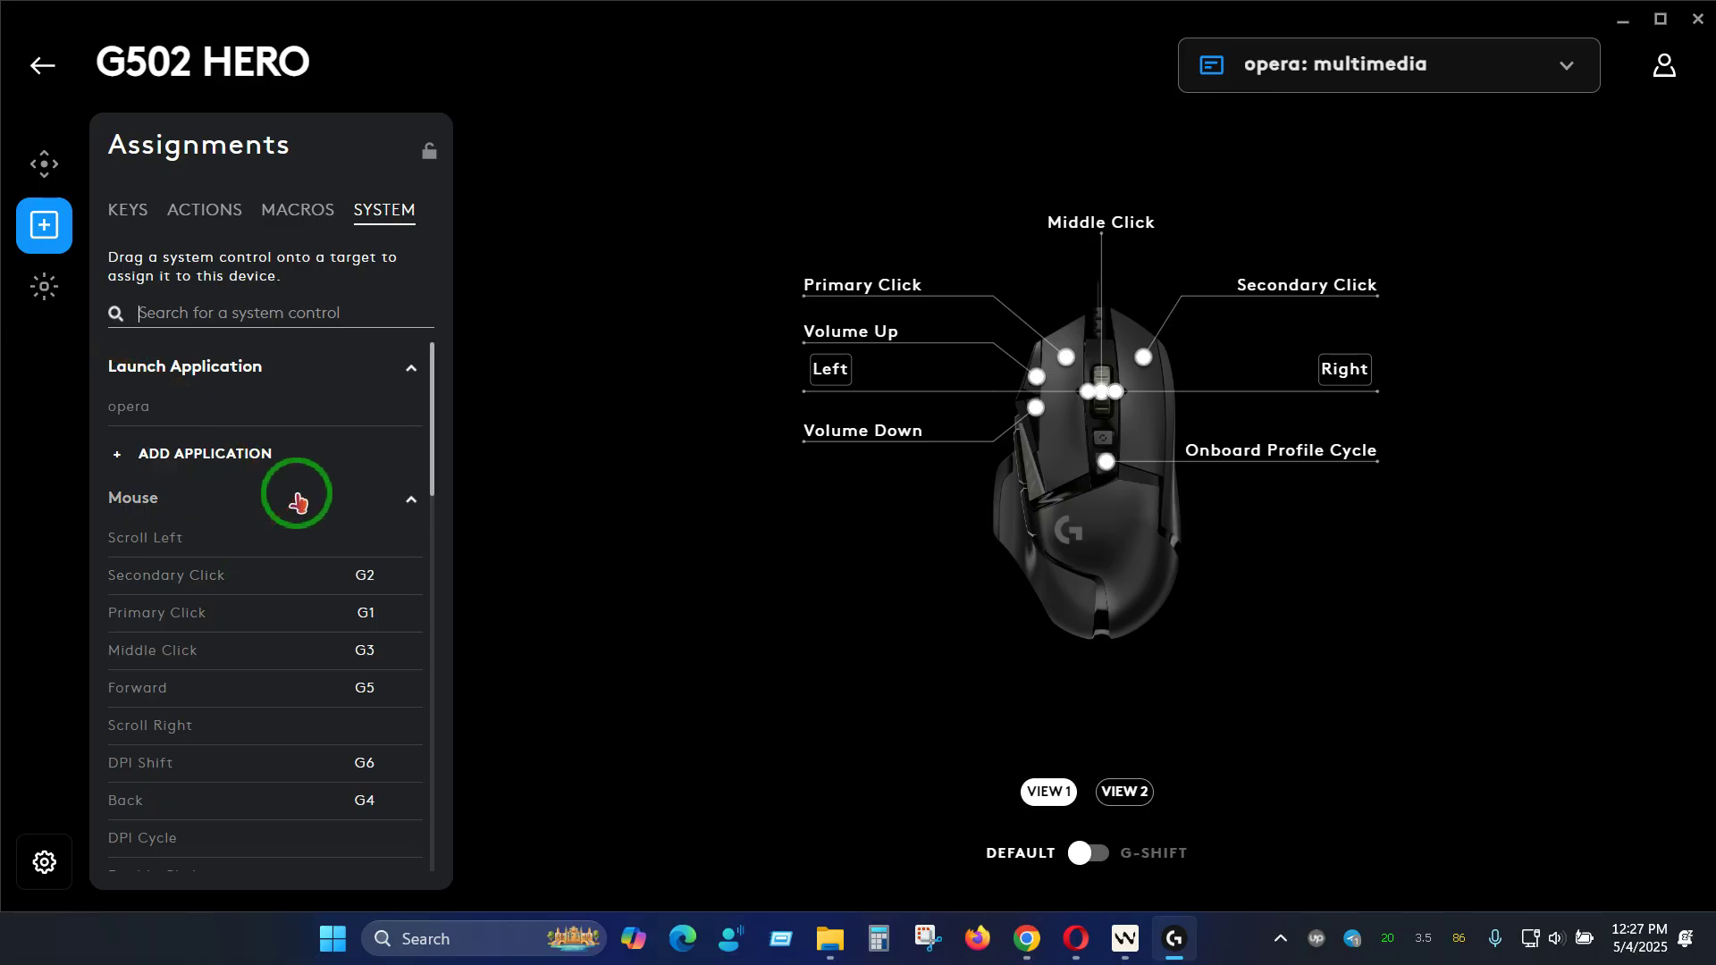
scroll(297, 503, "down", 10)
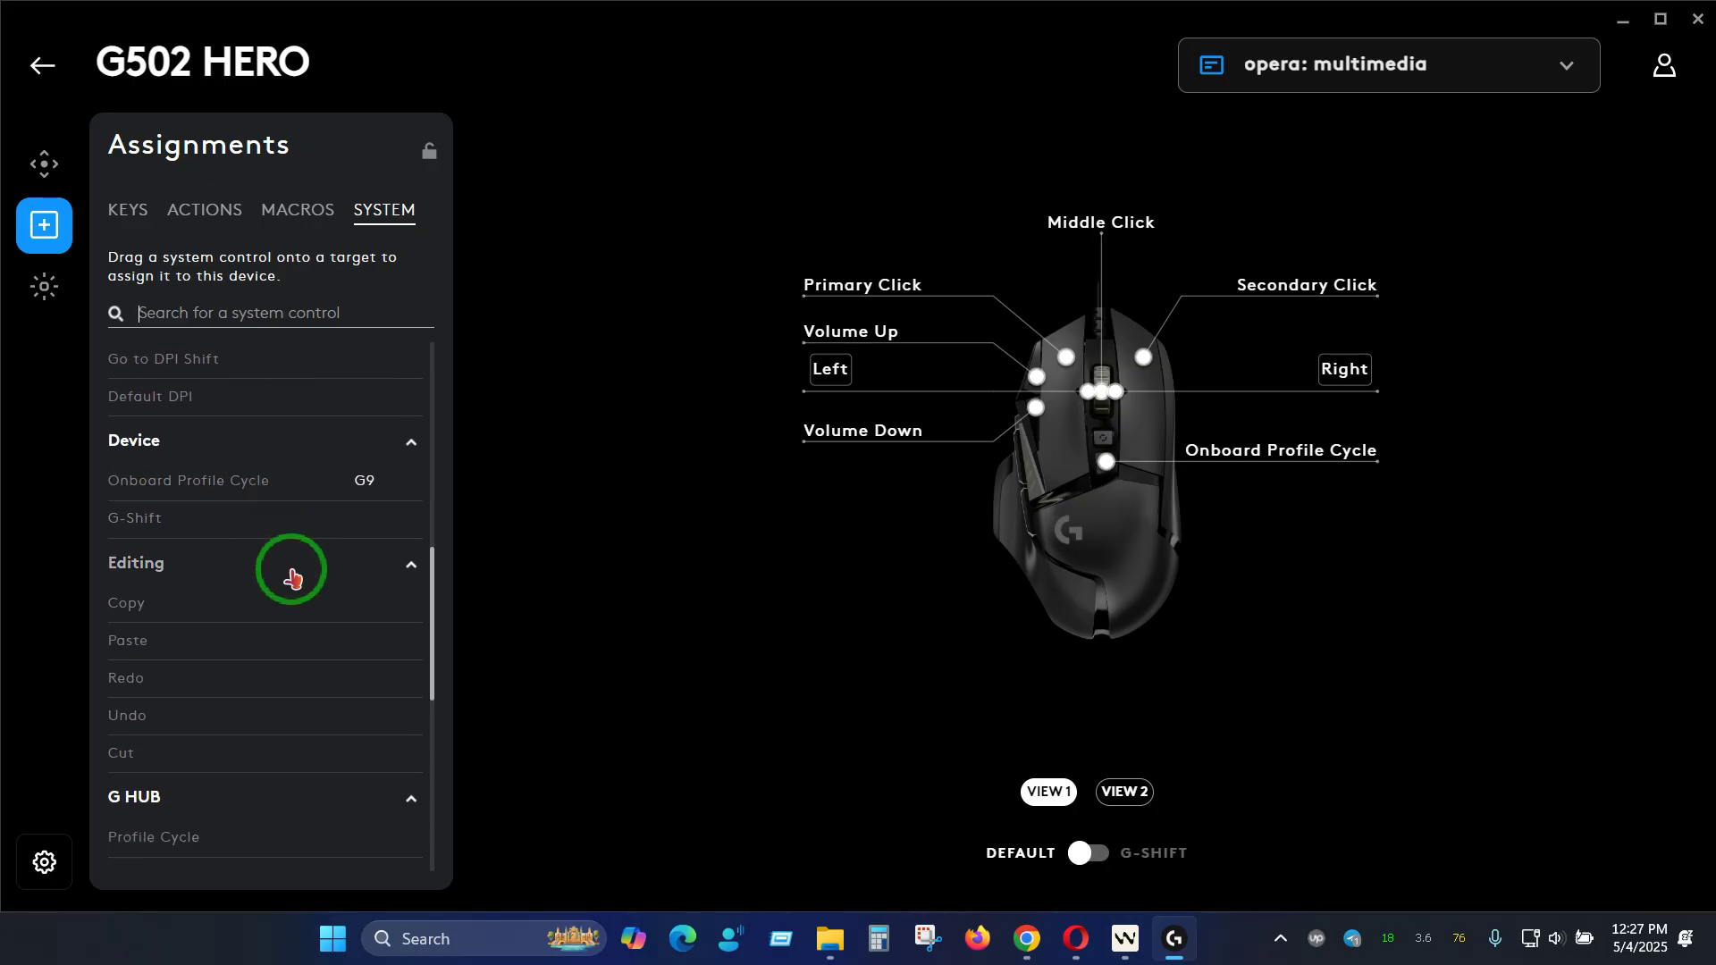
scroll(311, 532, "down", 3)
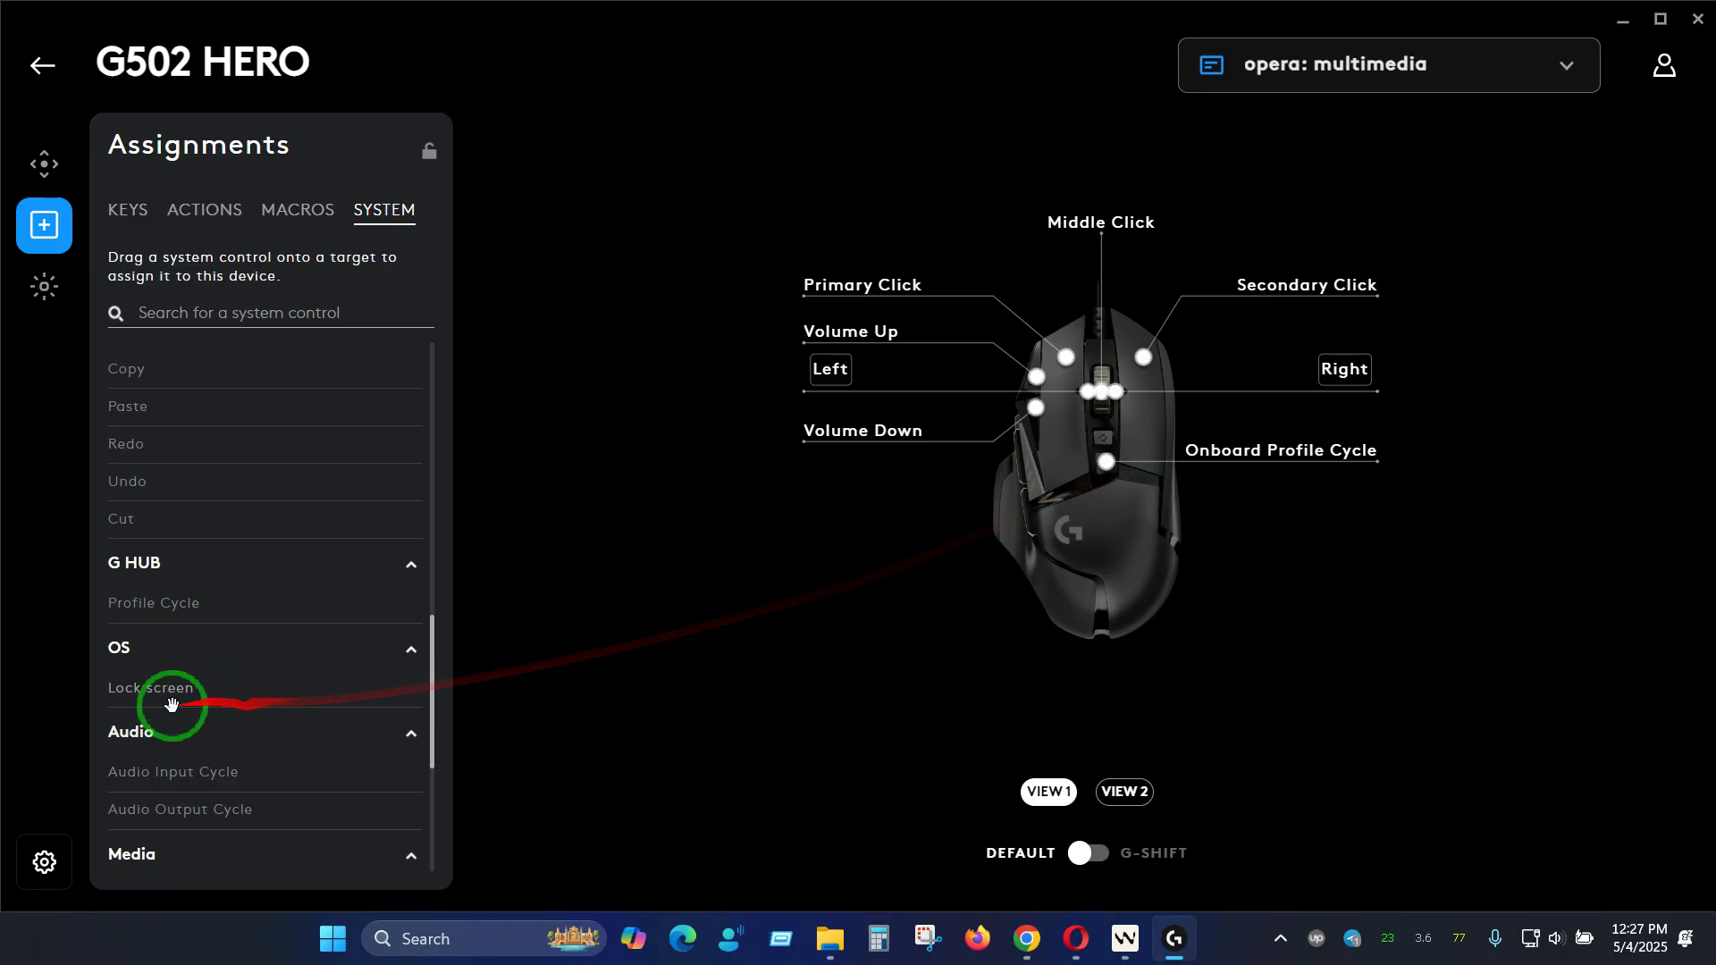
left_click_drag(142, 602, 1348, 460)
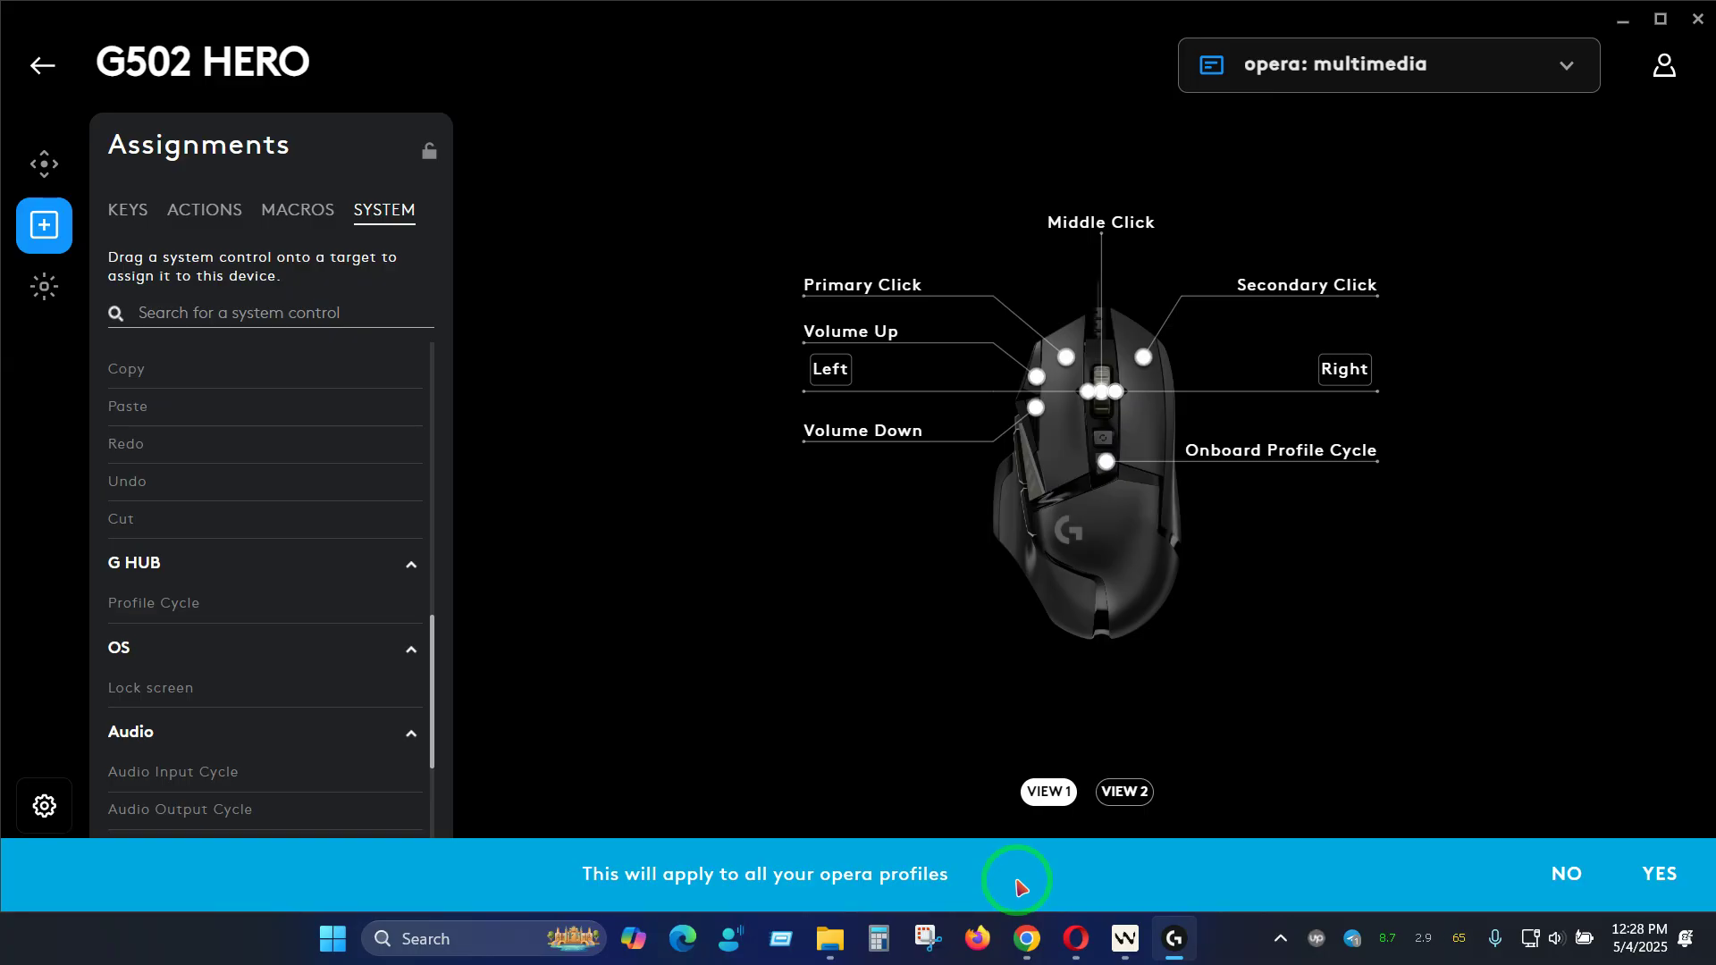
- Confirm Profile Cycle for all opera profiles and switch to opera: Default to check it
left_click(1681, 880)
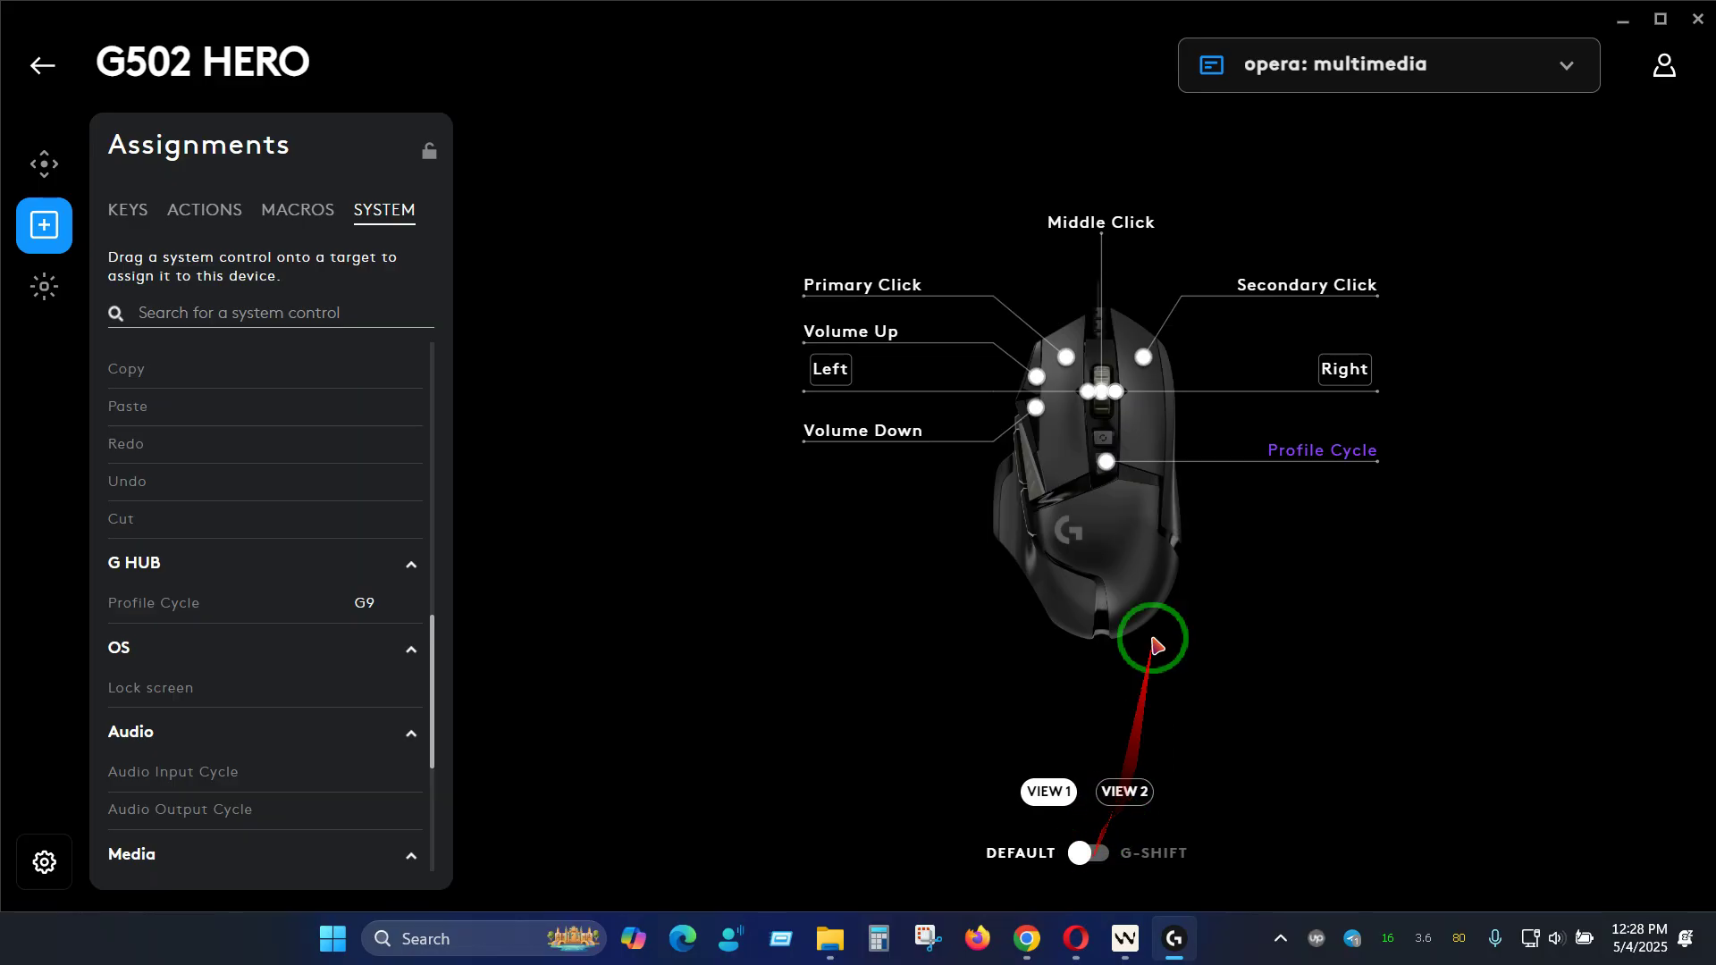
left_click(1369, 64)
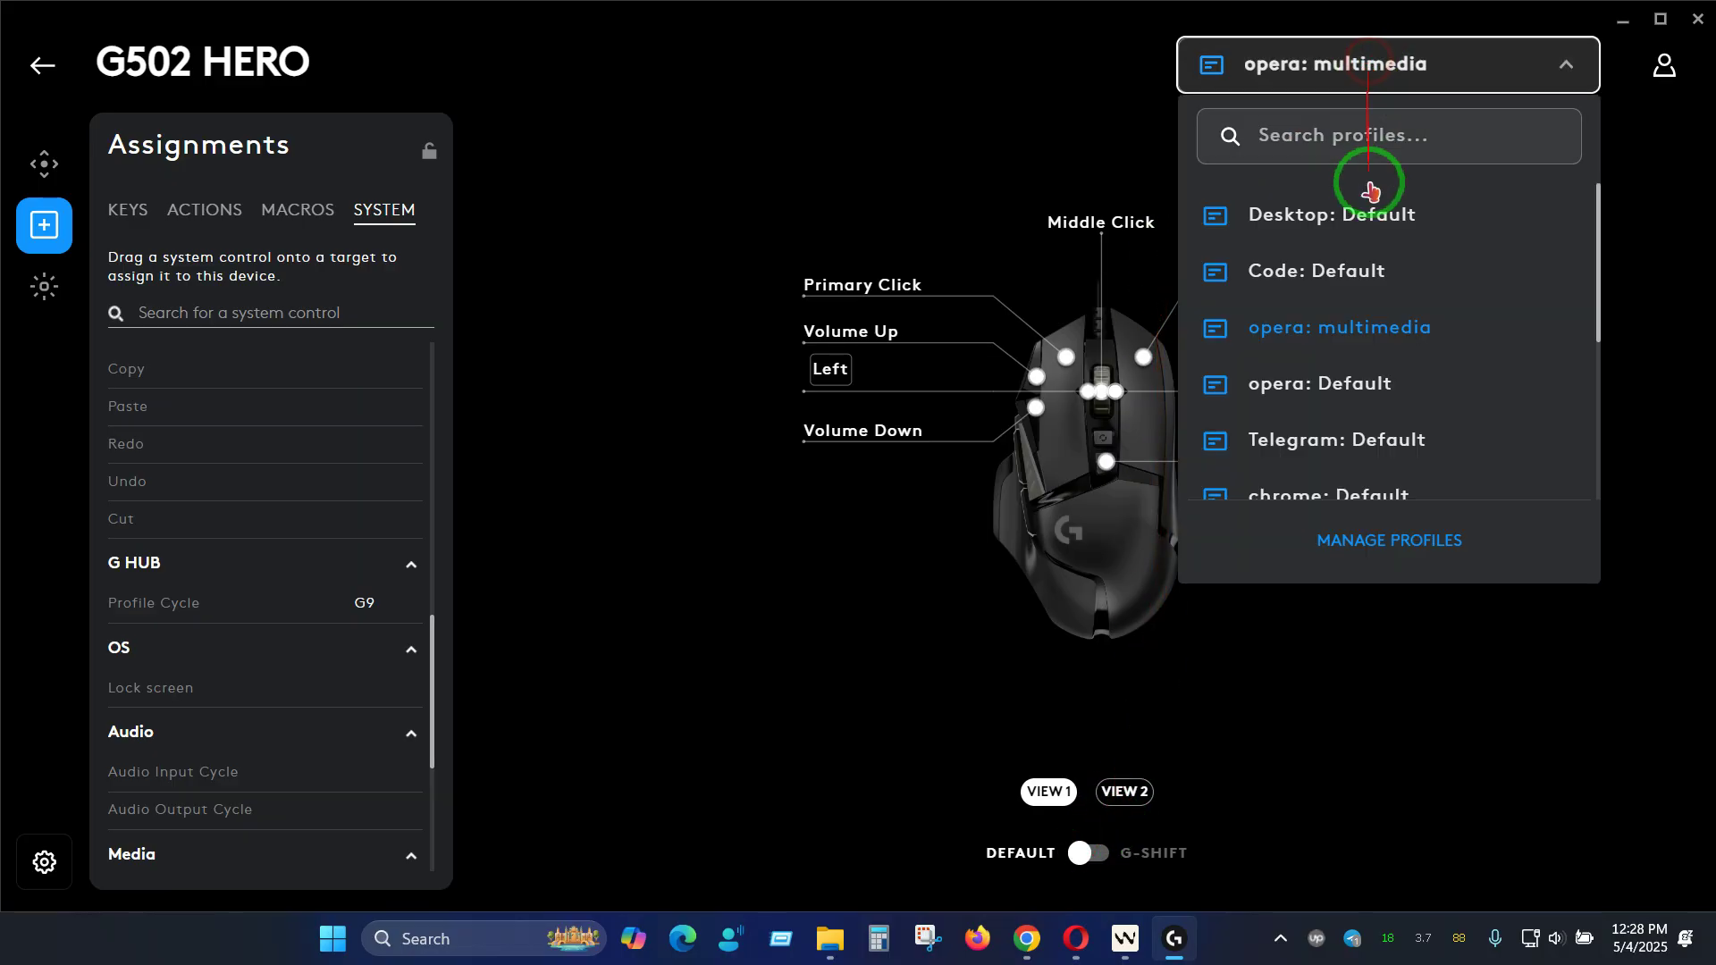
left_click(1381, 386)
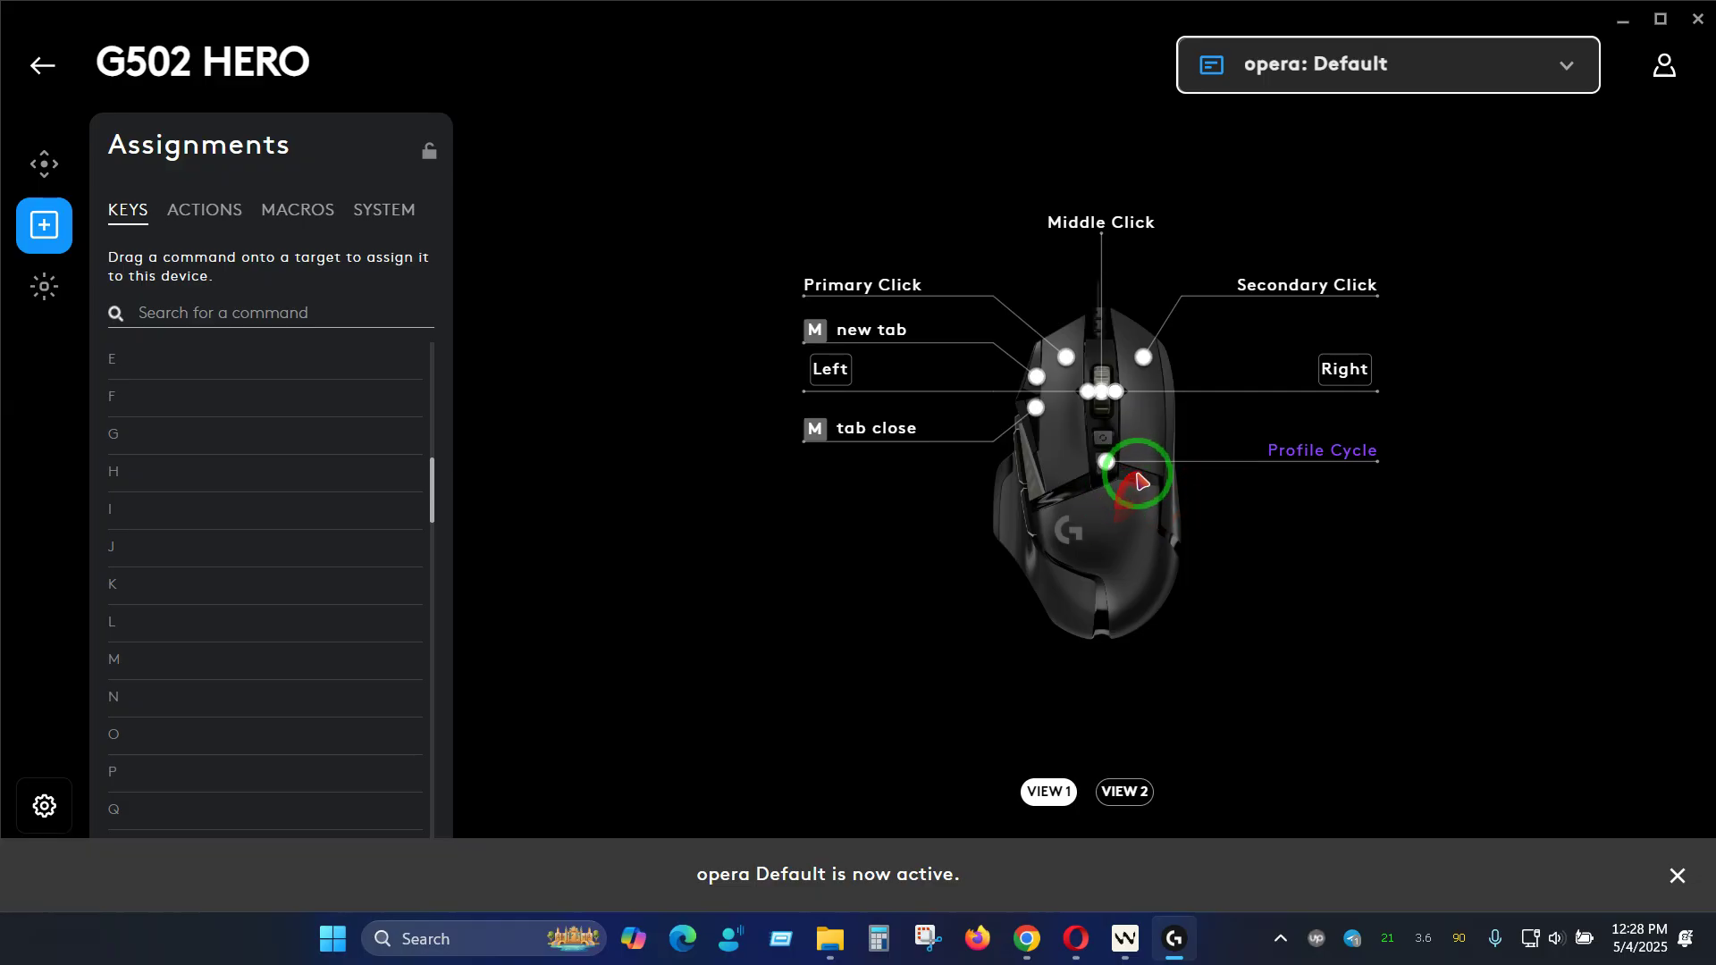
- Reactivate the opera: multimedia profile and bring the Opera browser to the front
left_click(1350, 70)
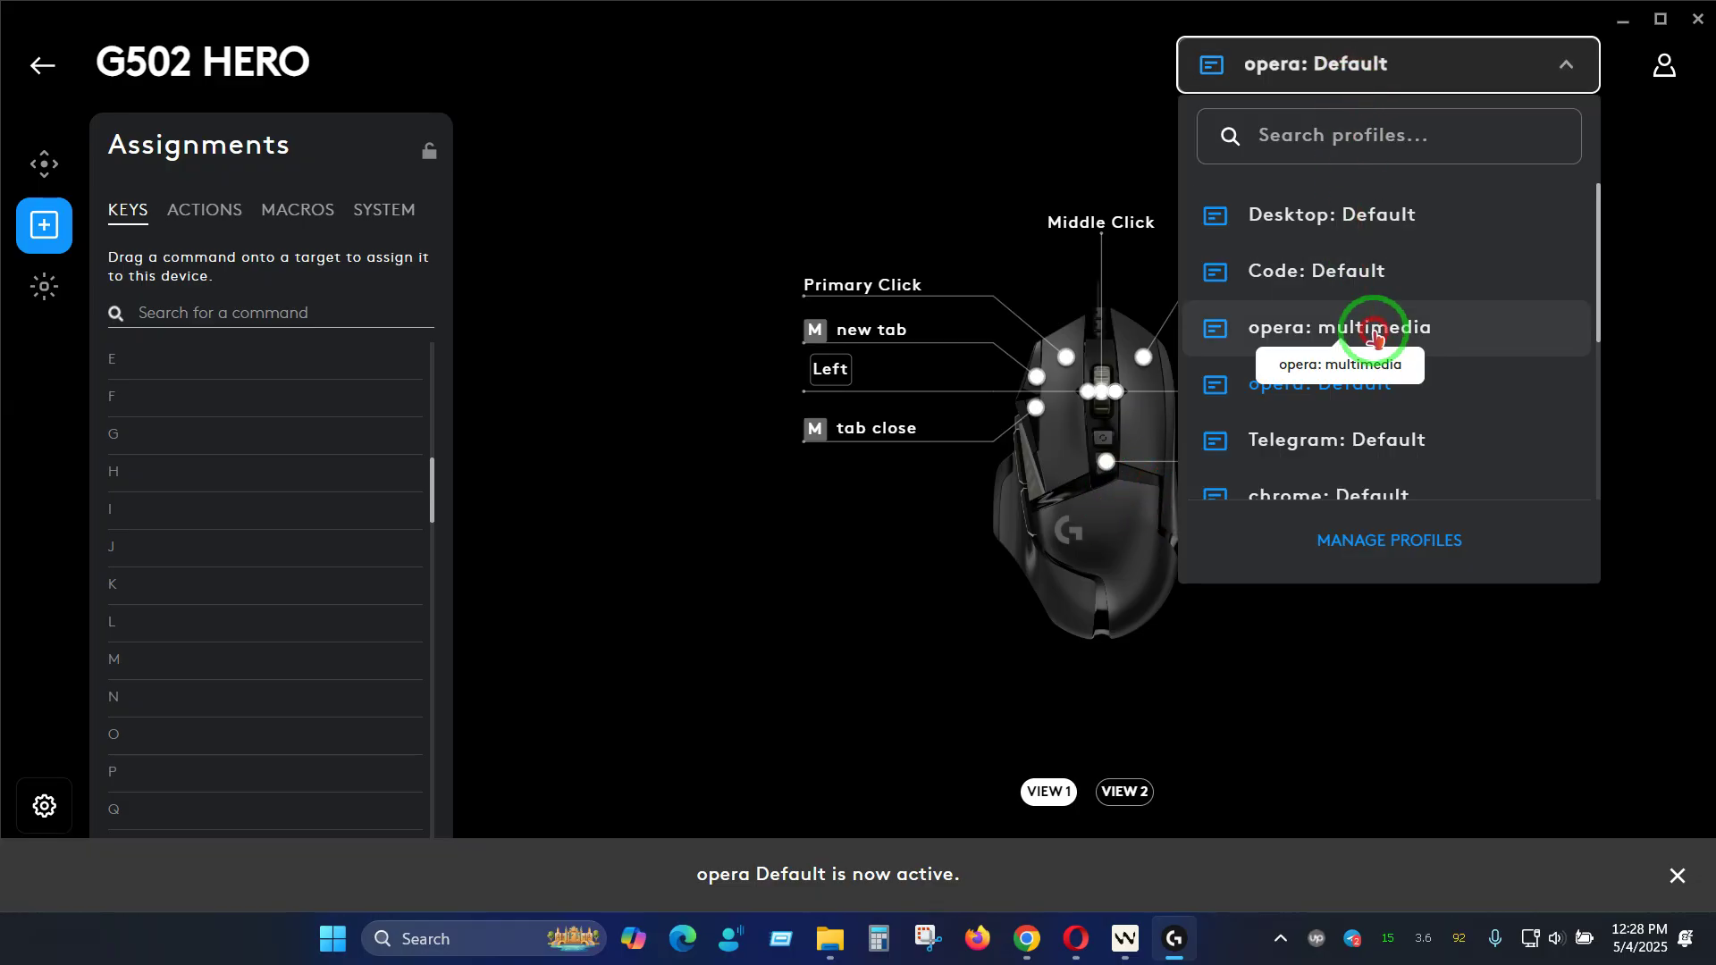
left_click(1374, 336)
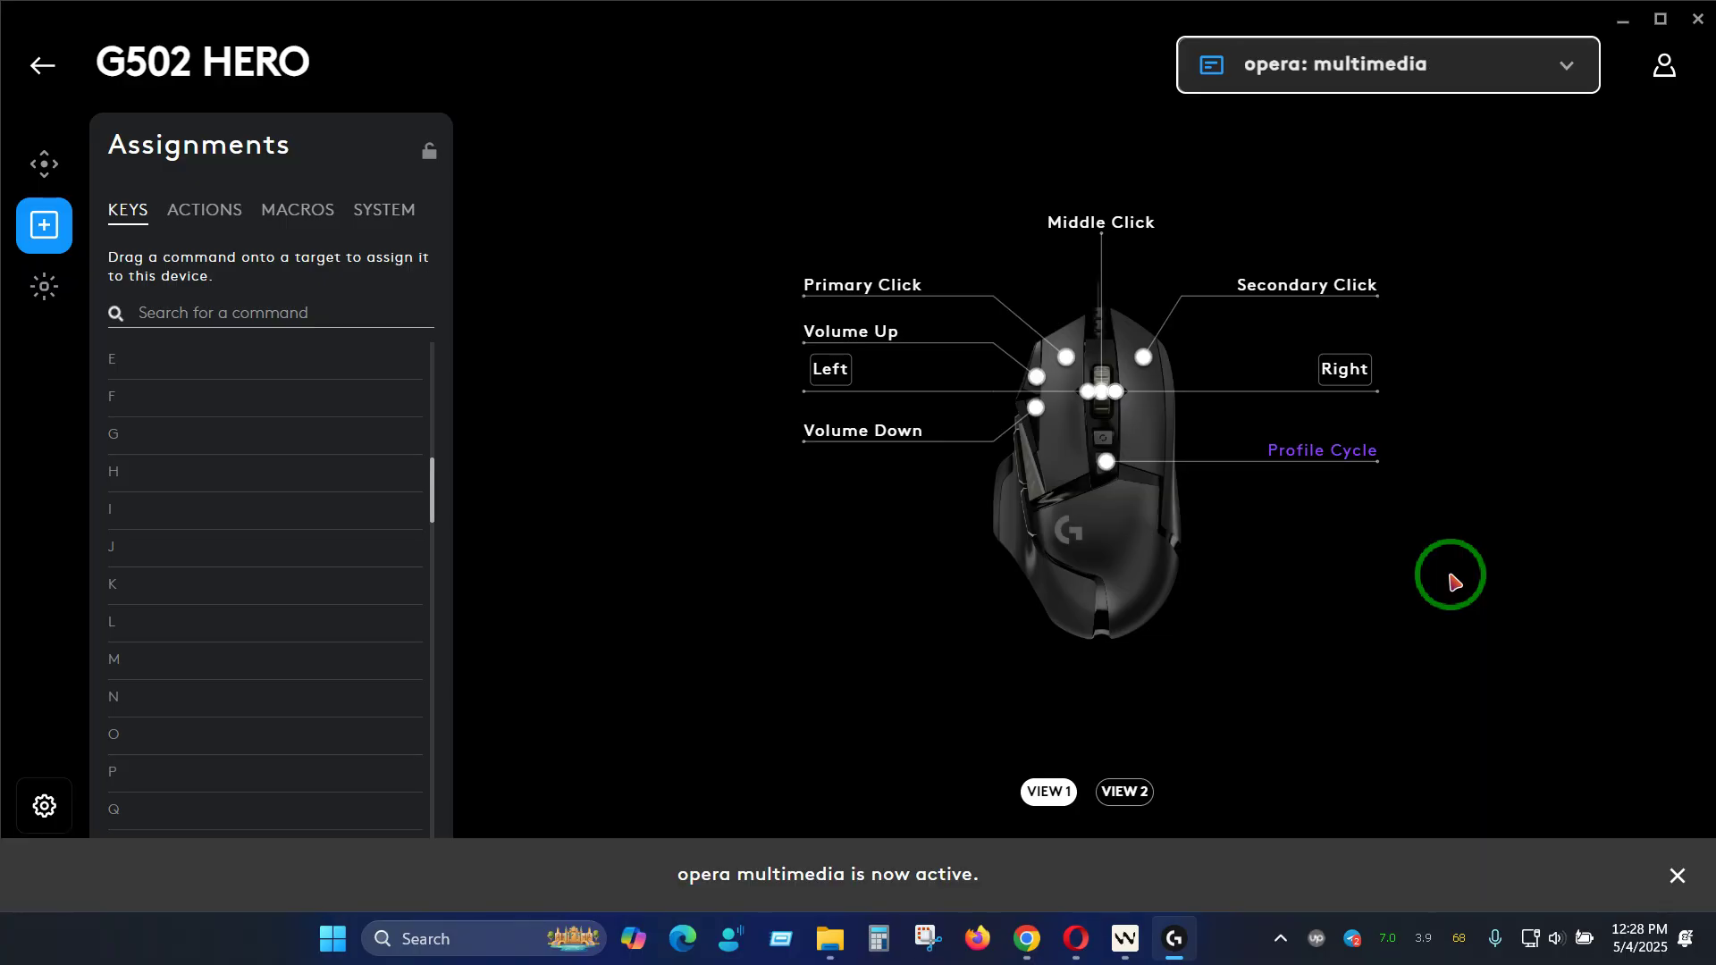
left_click(1076, 935)
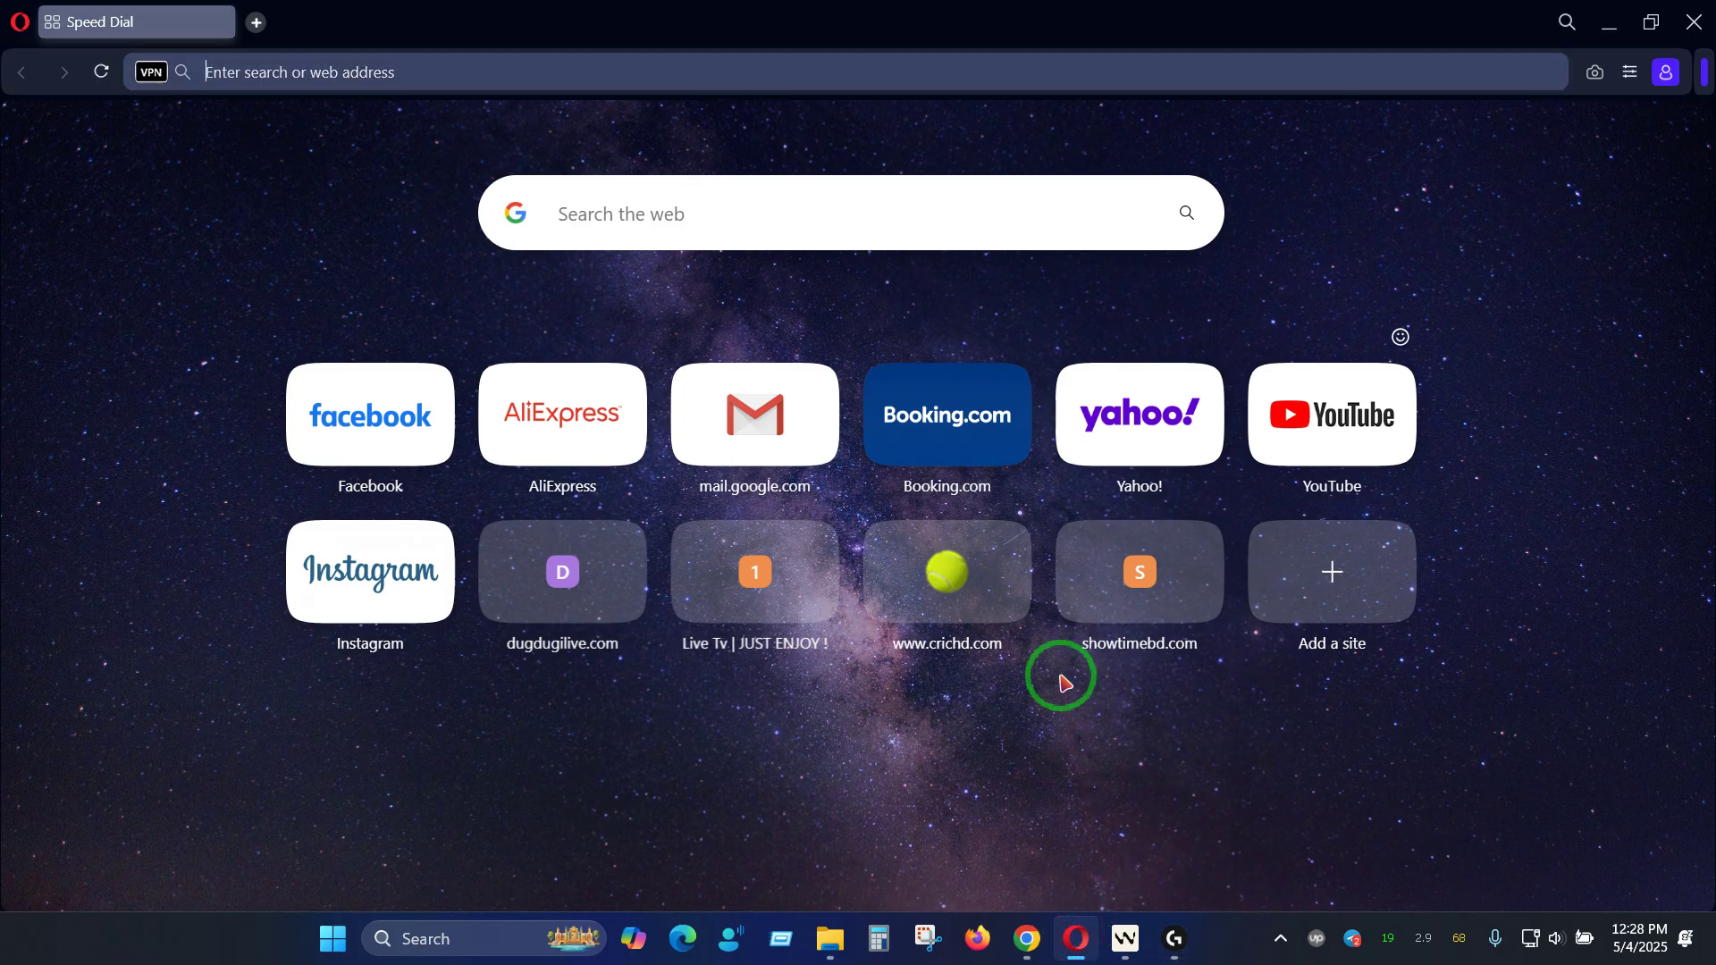
key("XF86AudioRaiseVolume")
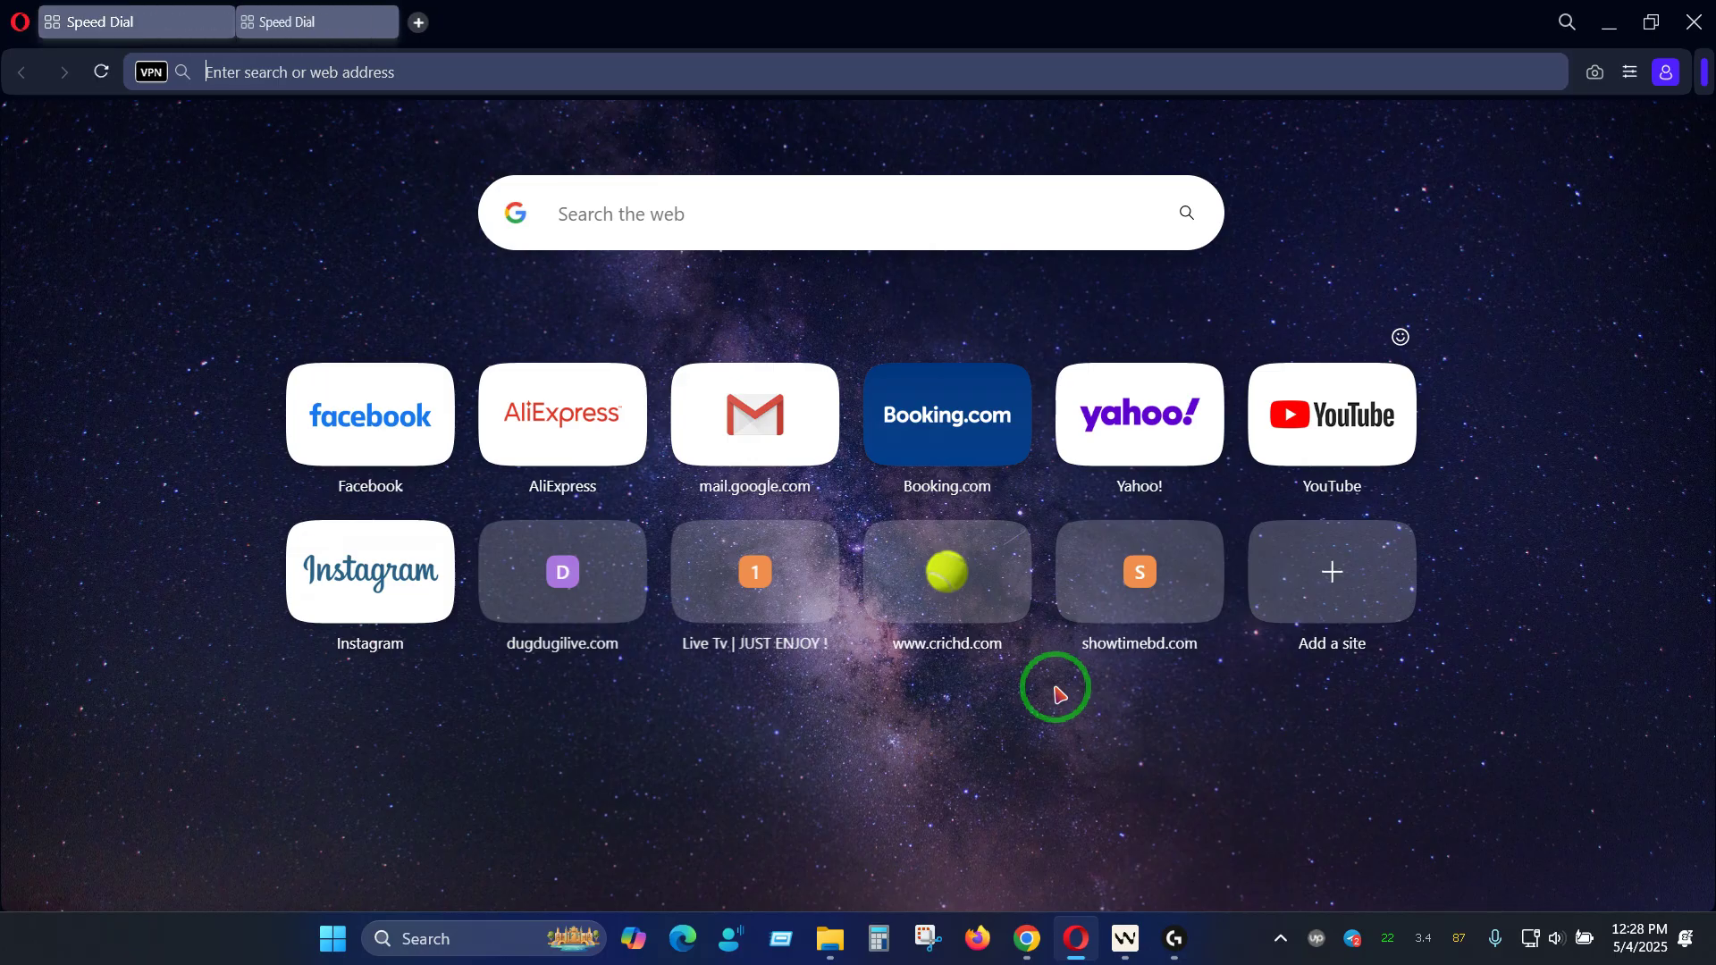
key("ctrl+t")
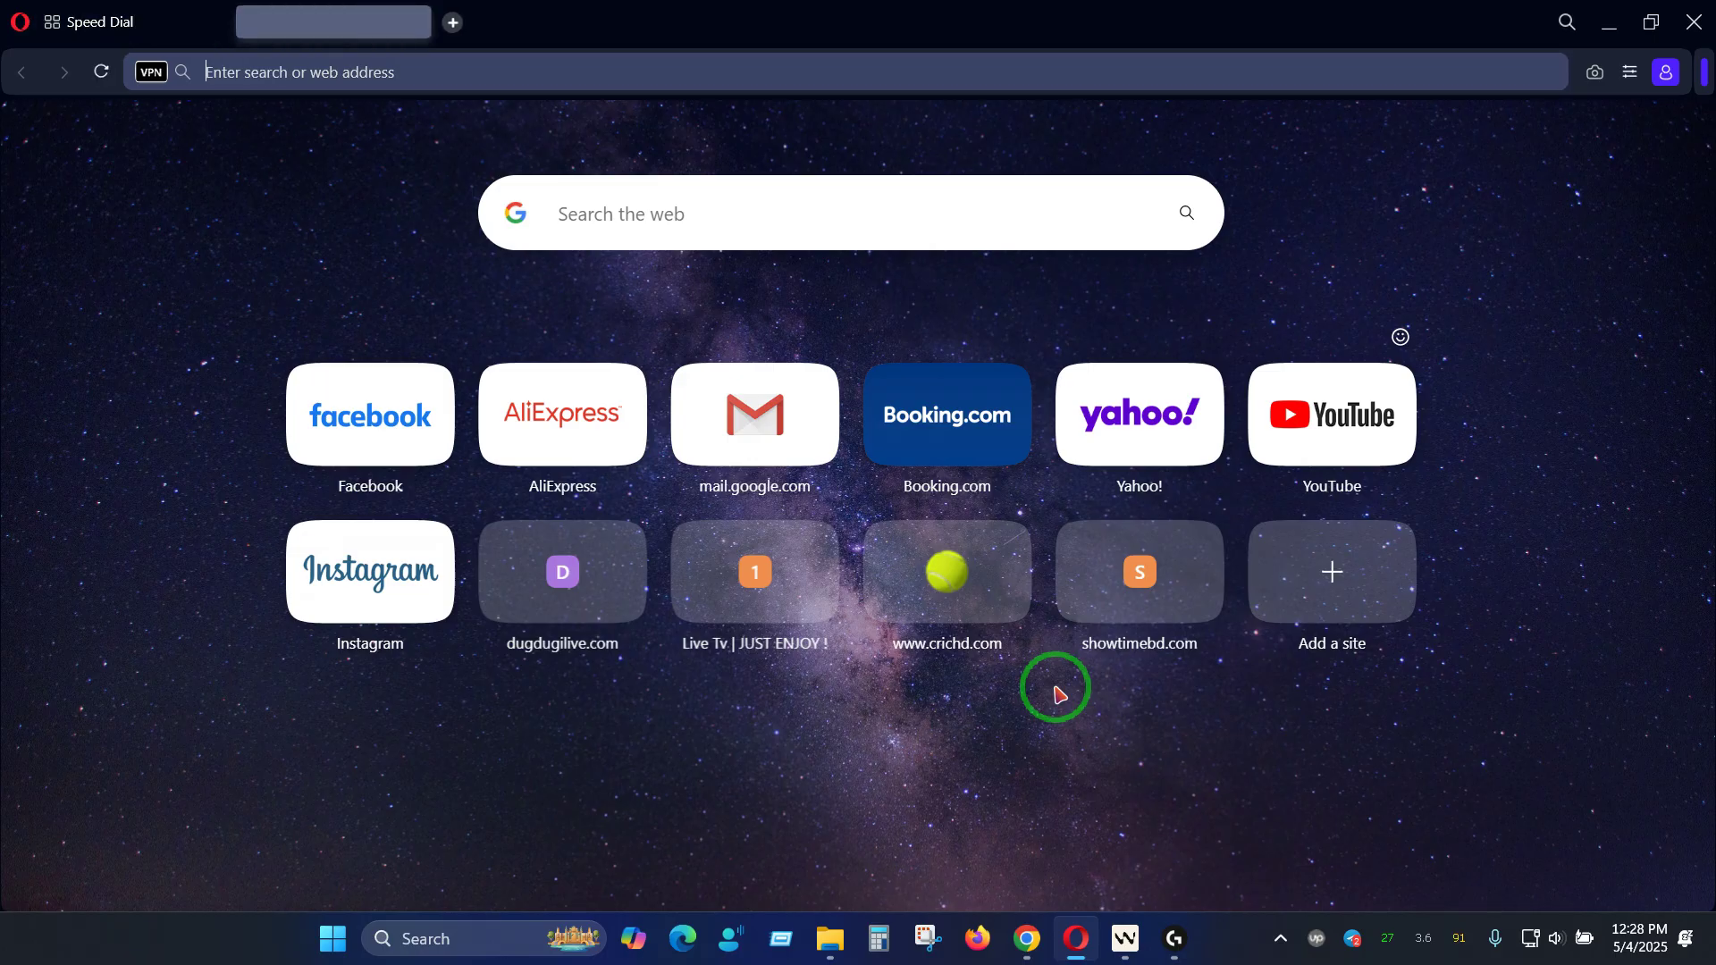
key("ctrl+t")
key("ctrl+t")
key("ctrl+w")
key("ctrl+w")
key("ctrl+w")
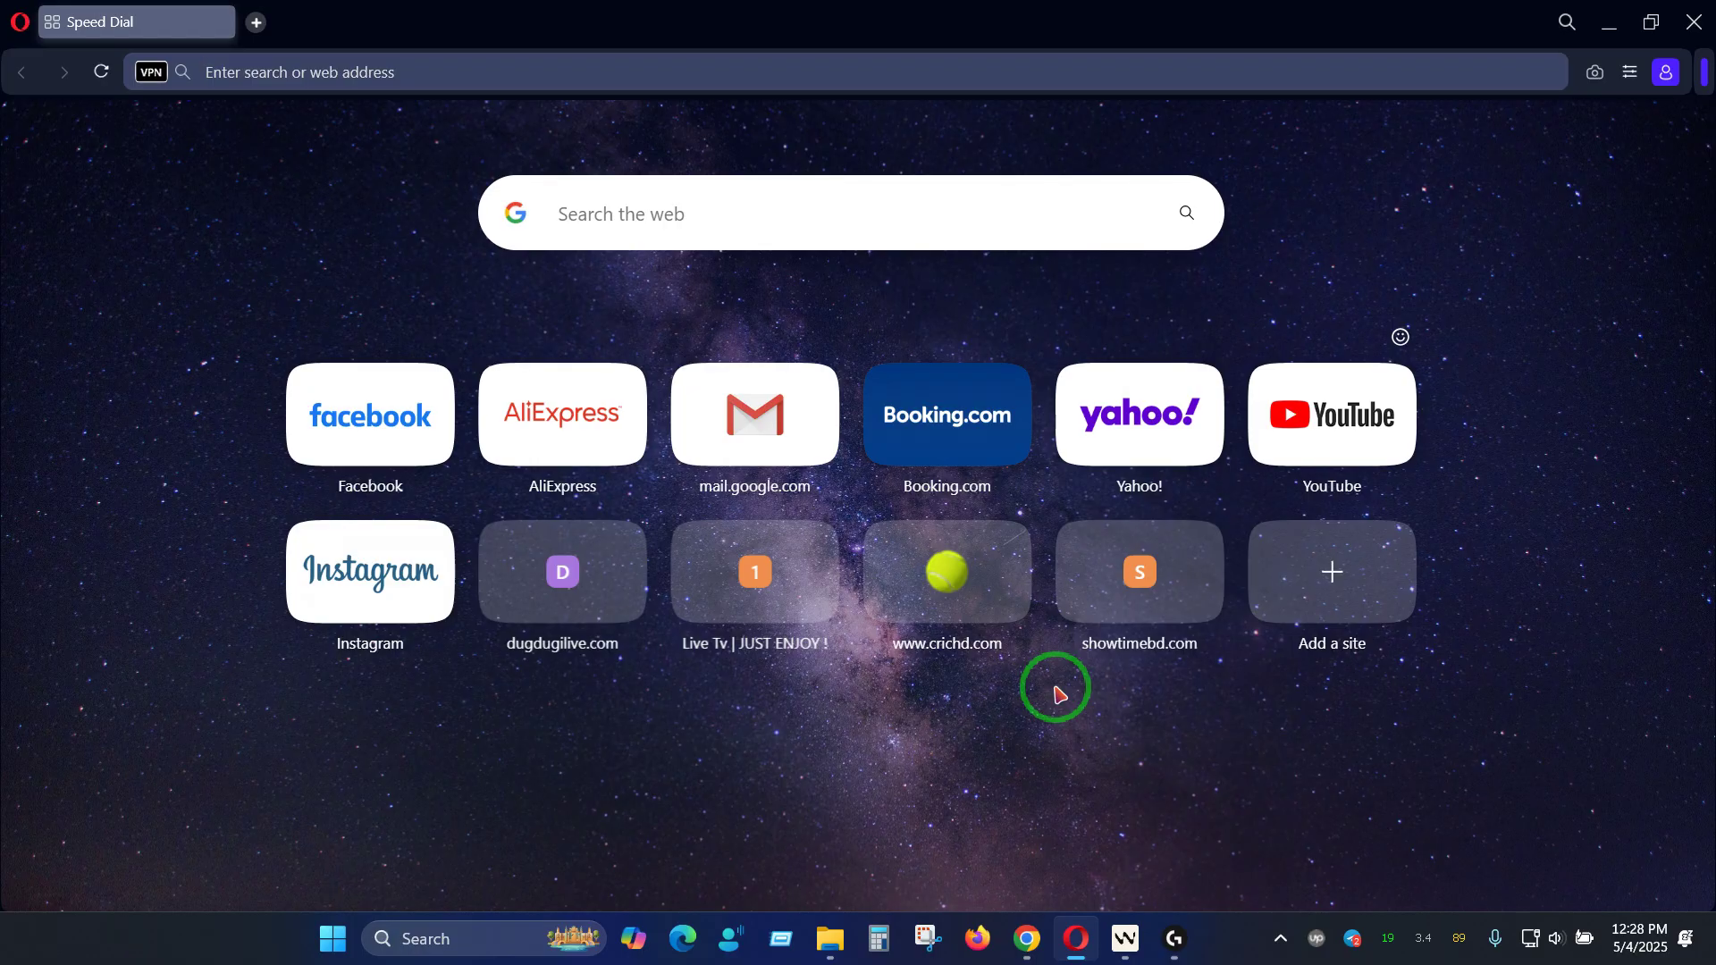
key("XF86AudioLowerVolume")
key("XF86AudioLowerVolume")
key("XF86AudioLowerVolume")
left_click(1173, 939)
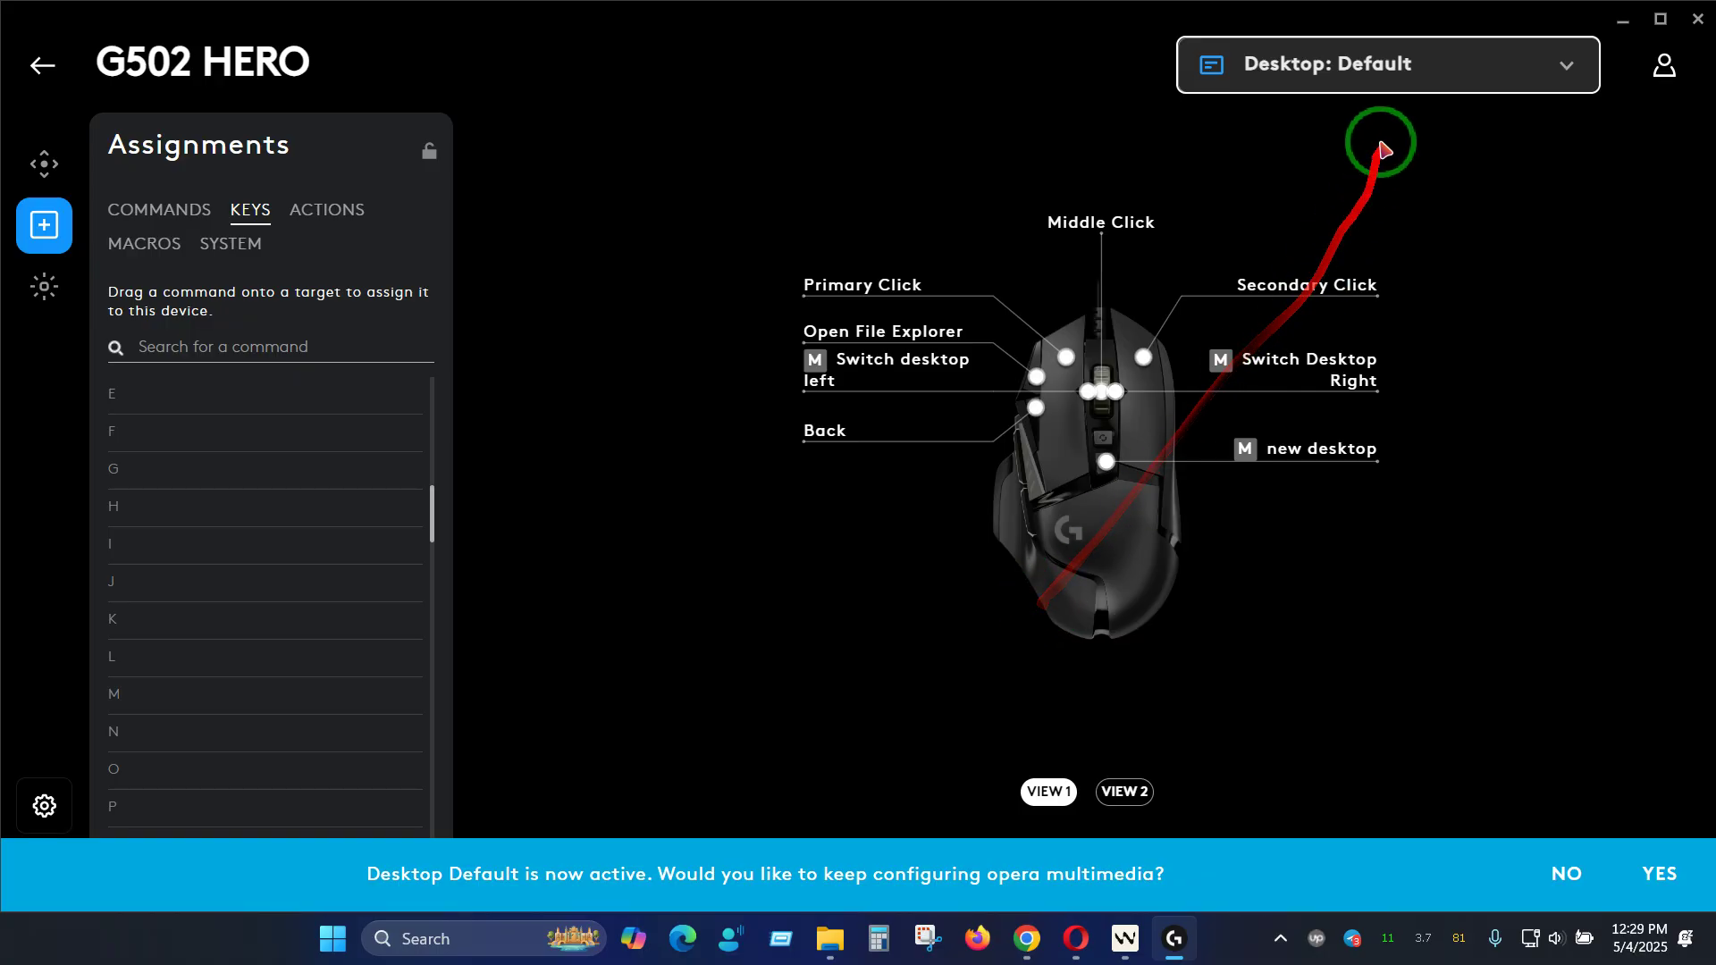
- Show Opera's Default and multimedia profiles in Manage Profiles, backing out of Add Profile
left_click(1407, 67)
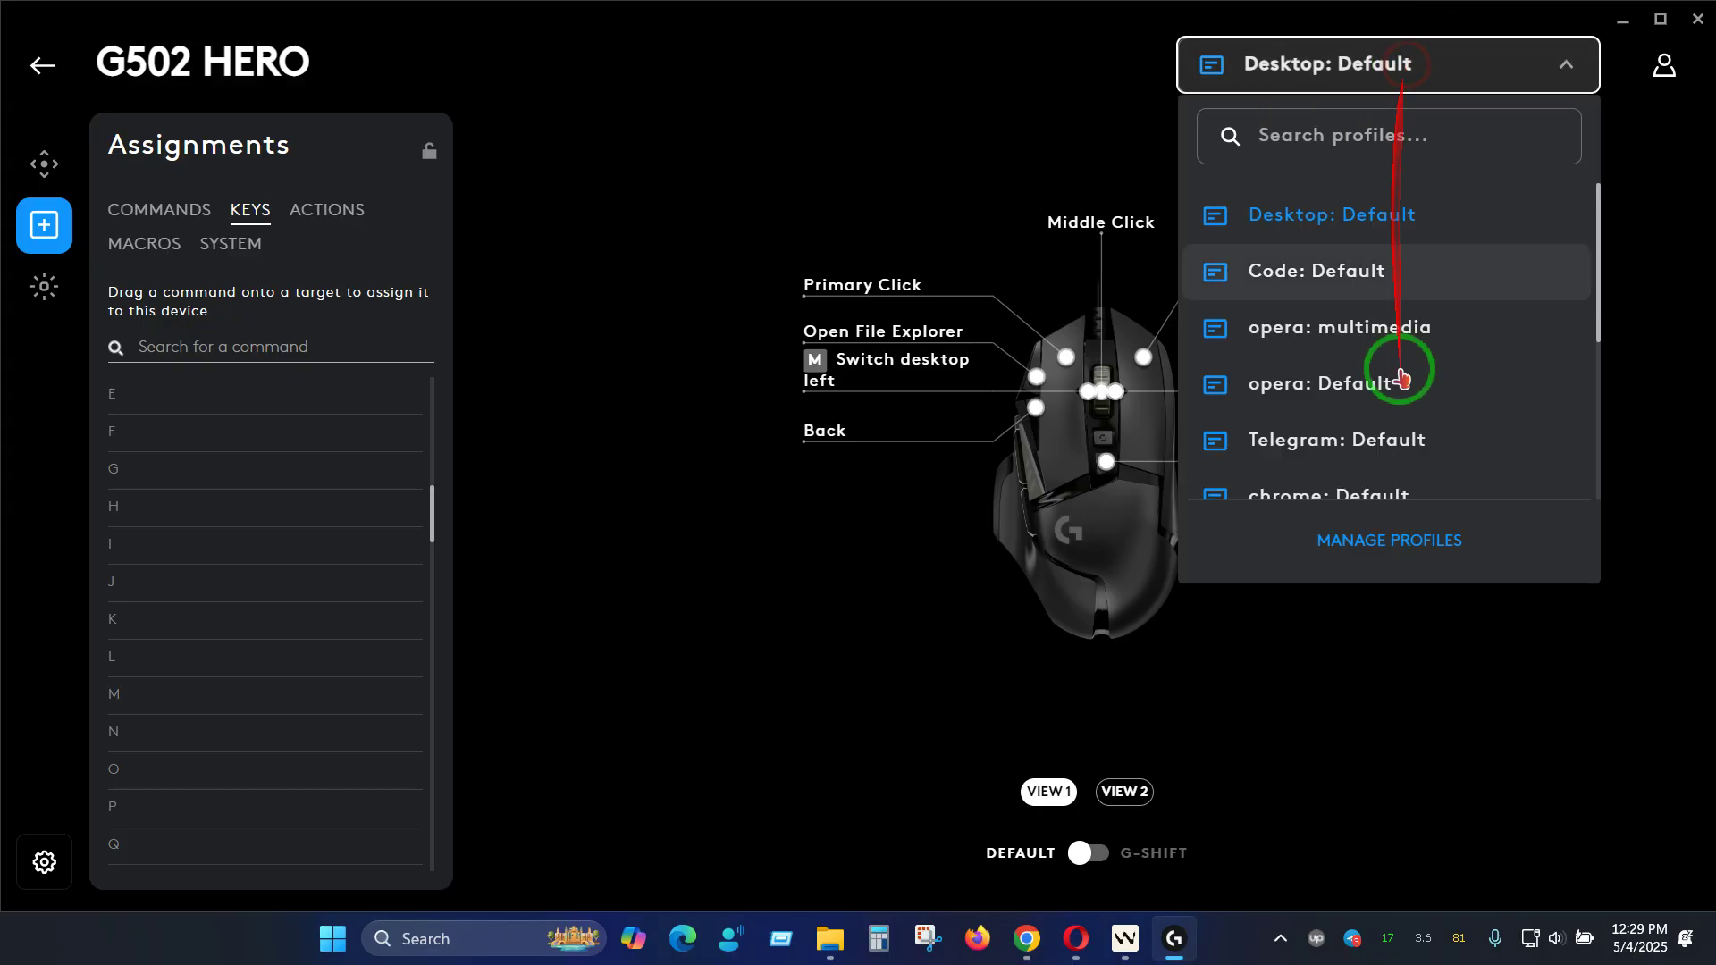
left_click(1412, 535)
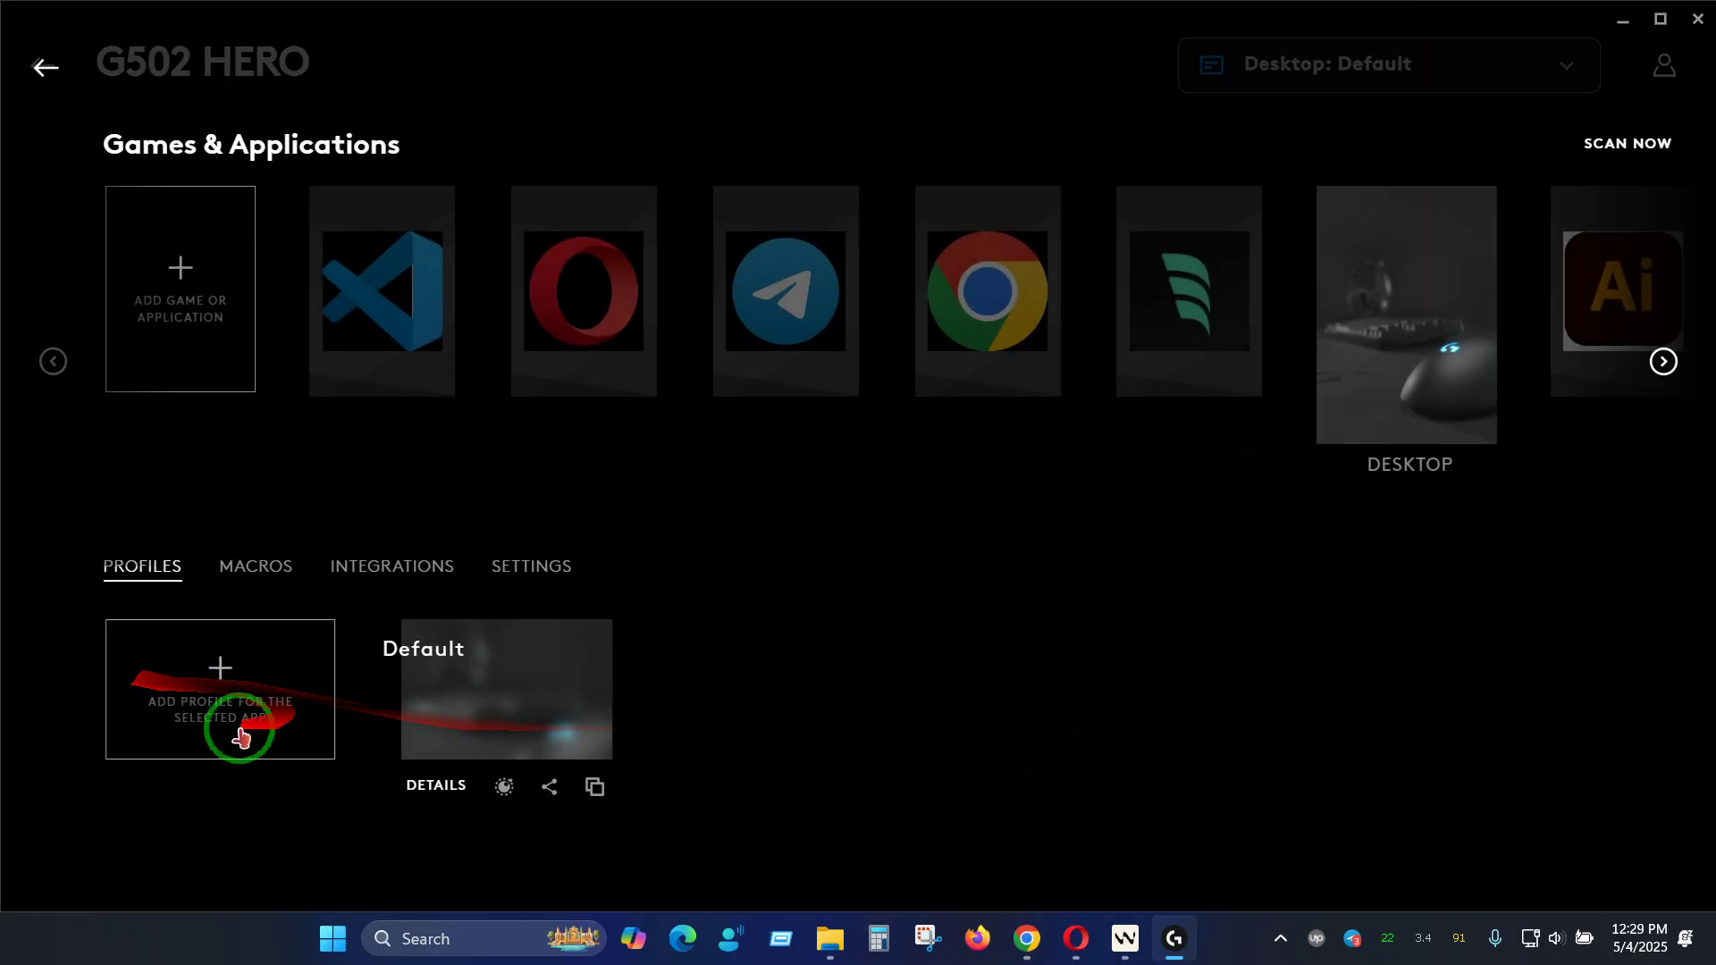
left_click(563, 341)
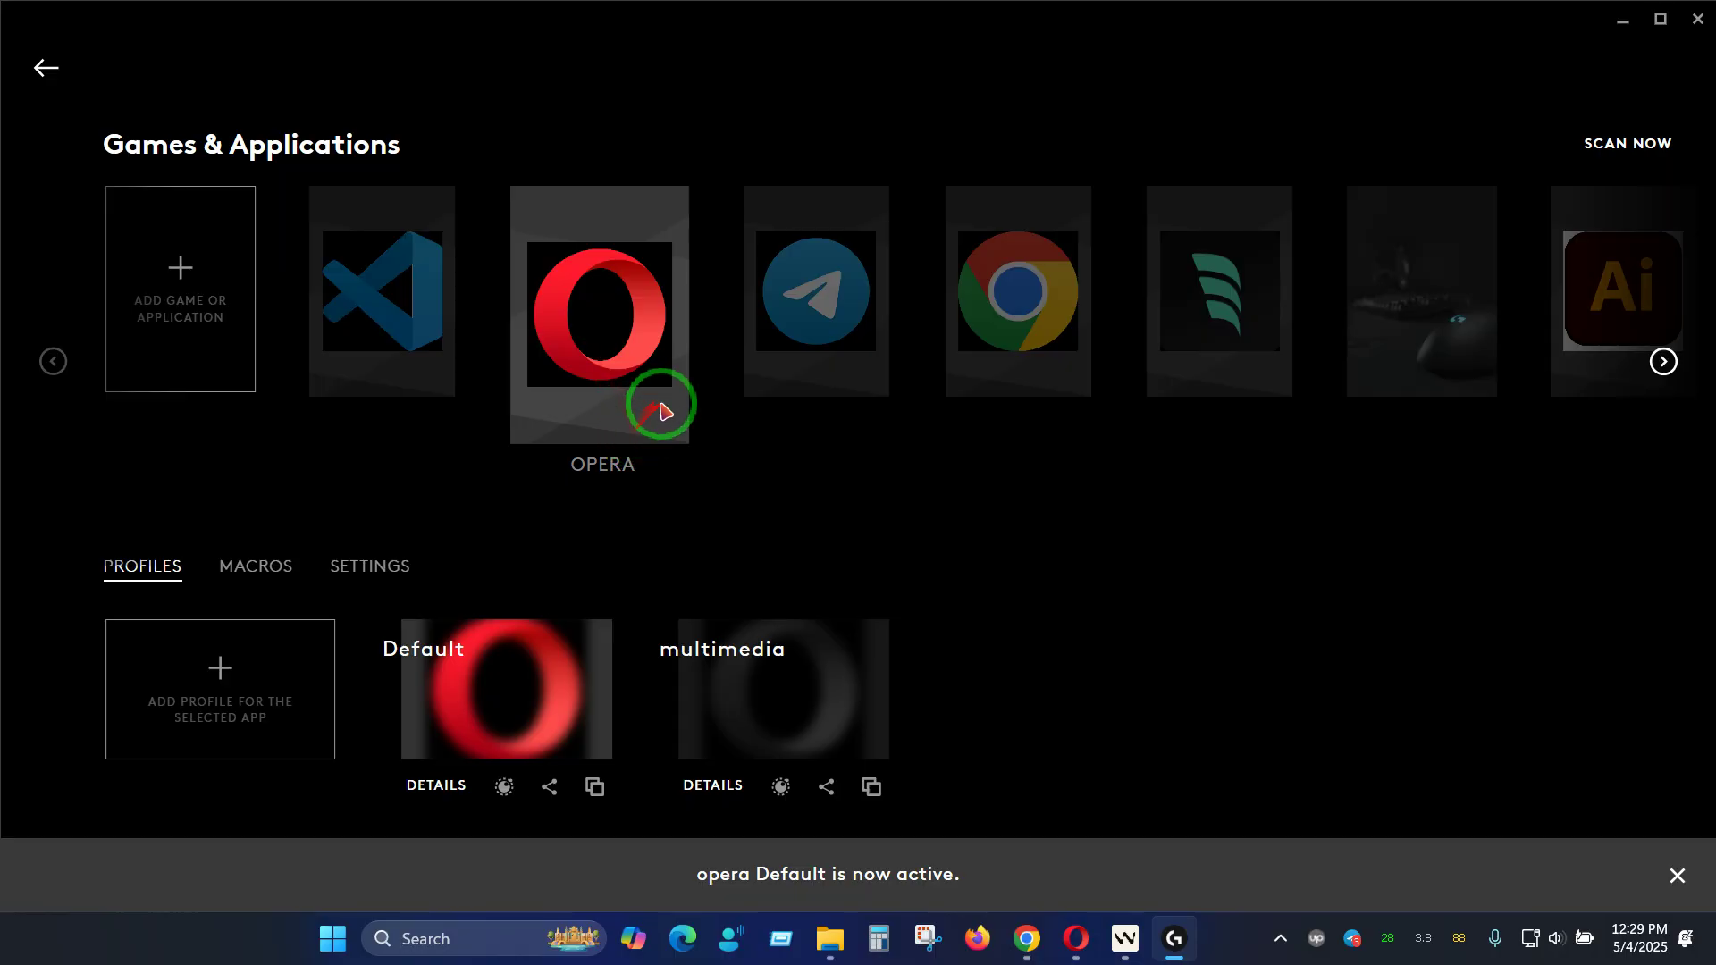
left_click(208, 719)
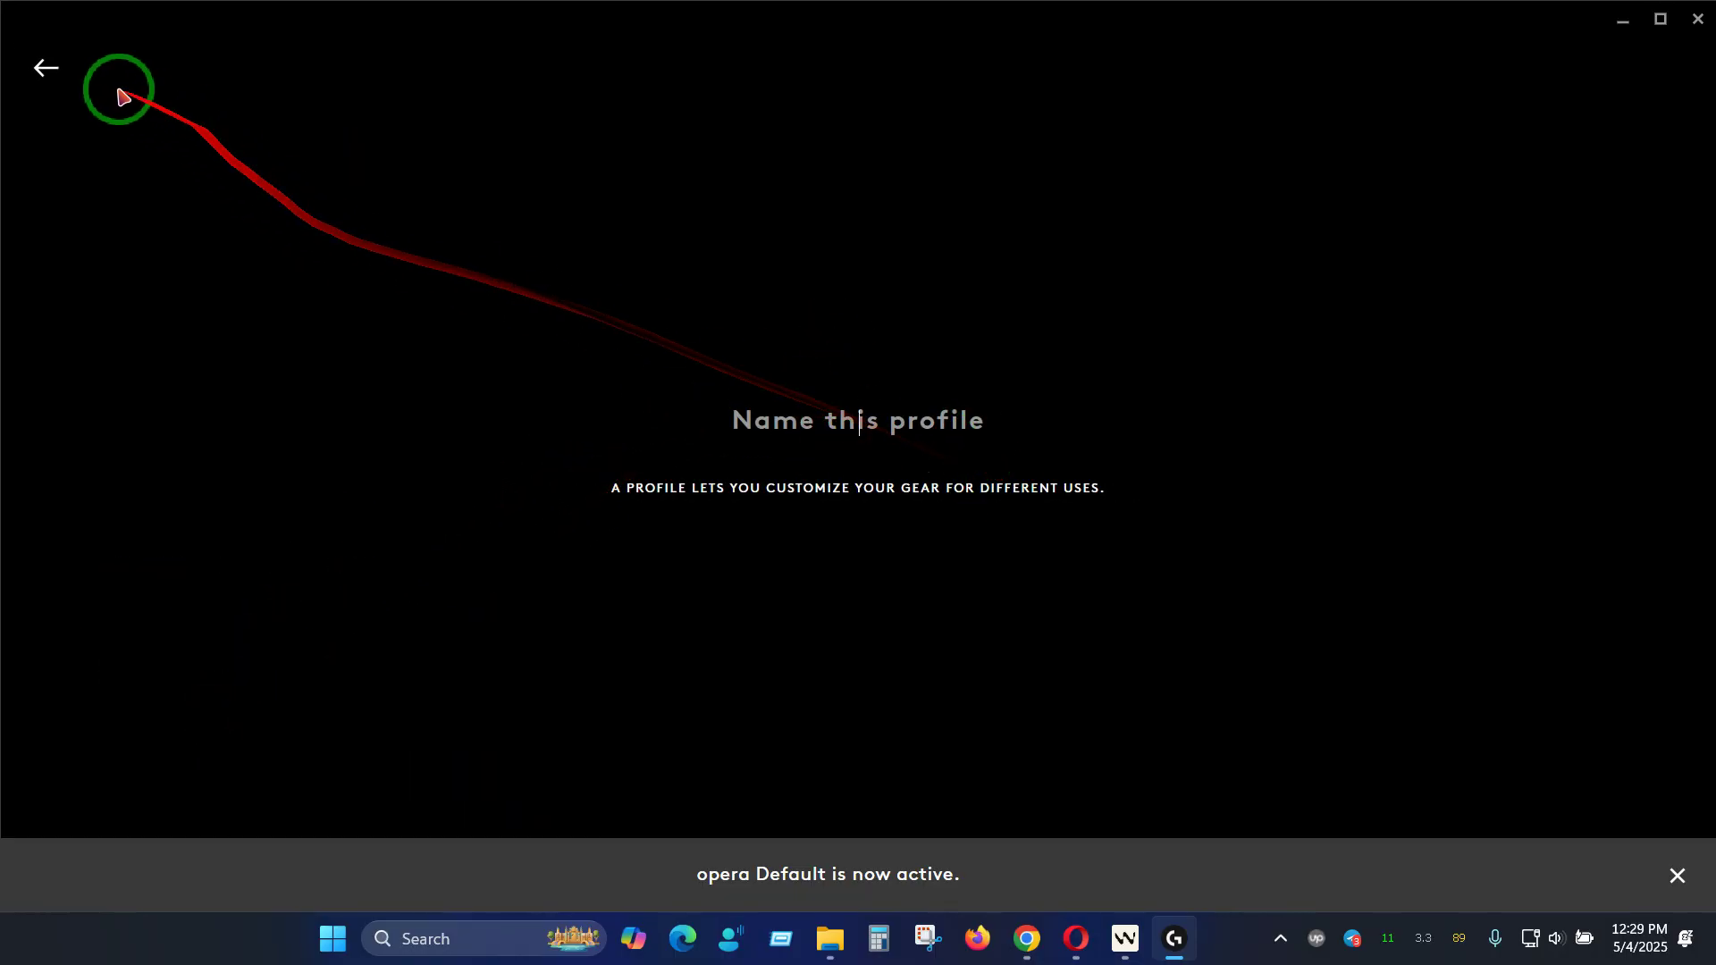
left_click(46, 69)
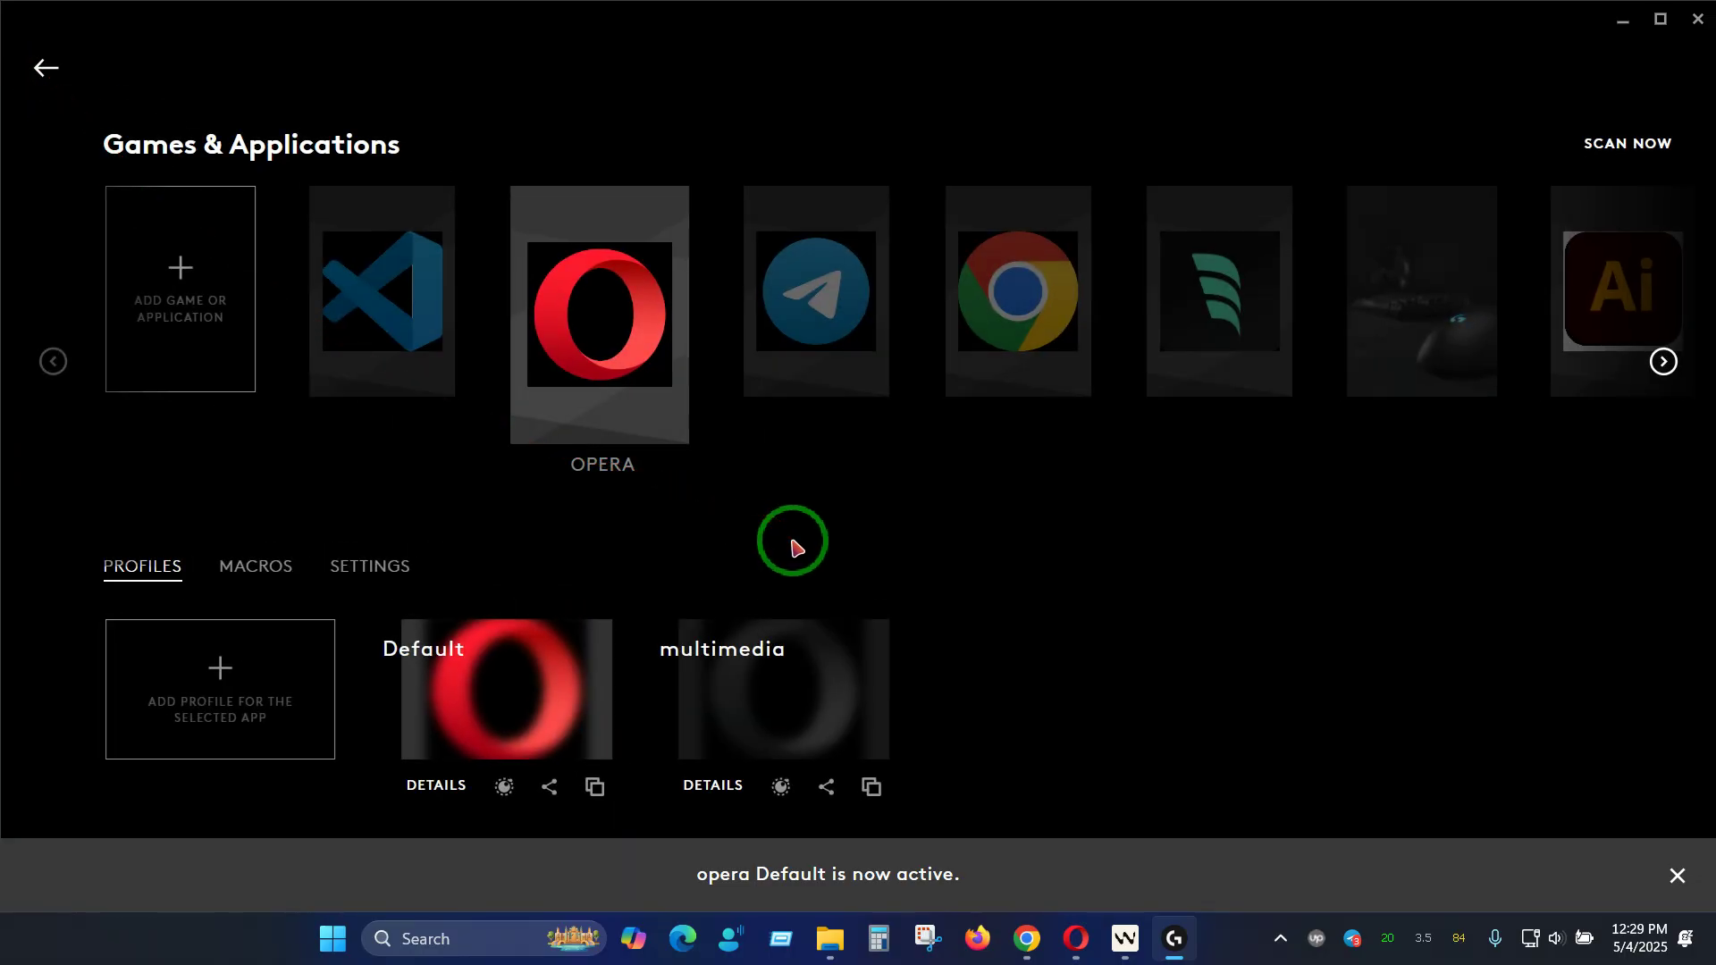